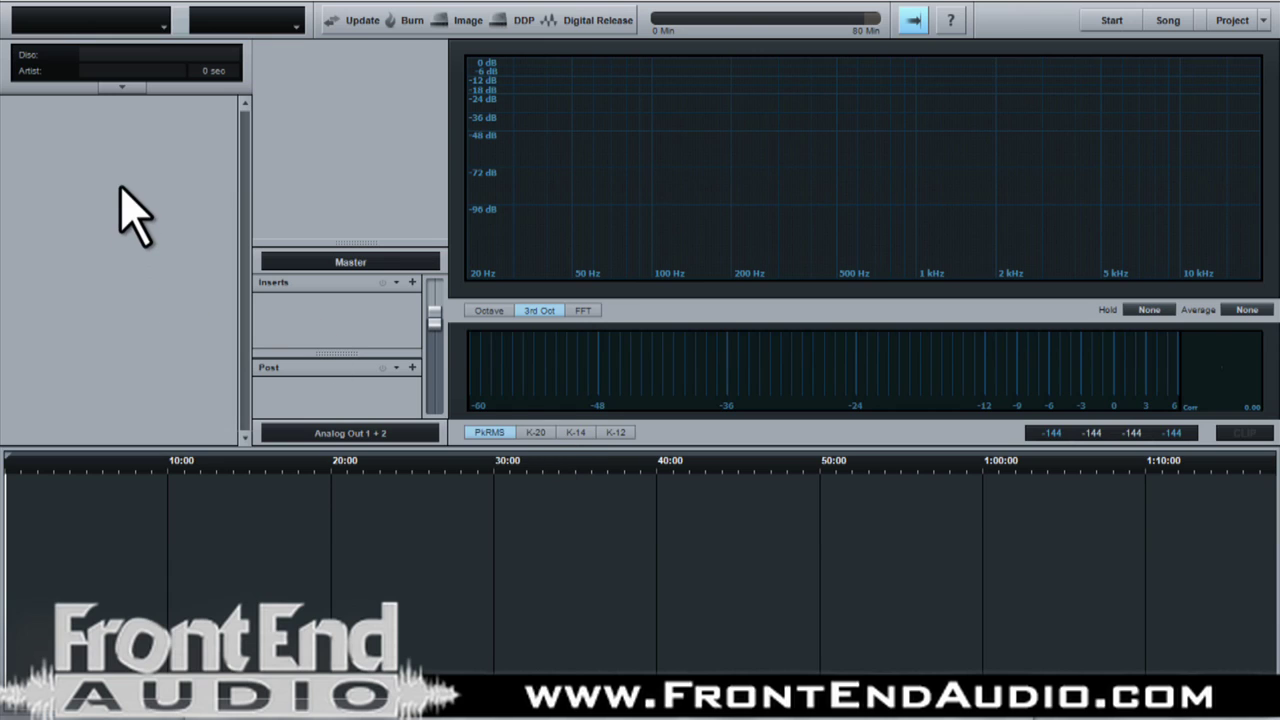
# Open the File menu over the empty mastering Project page
pyautogui.click(22, 4)
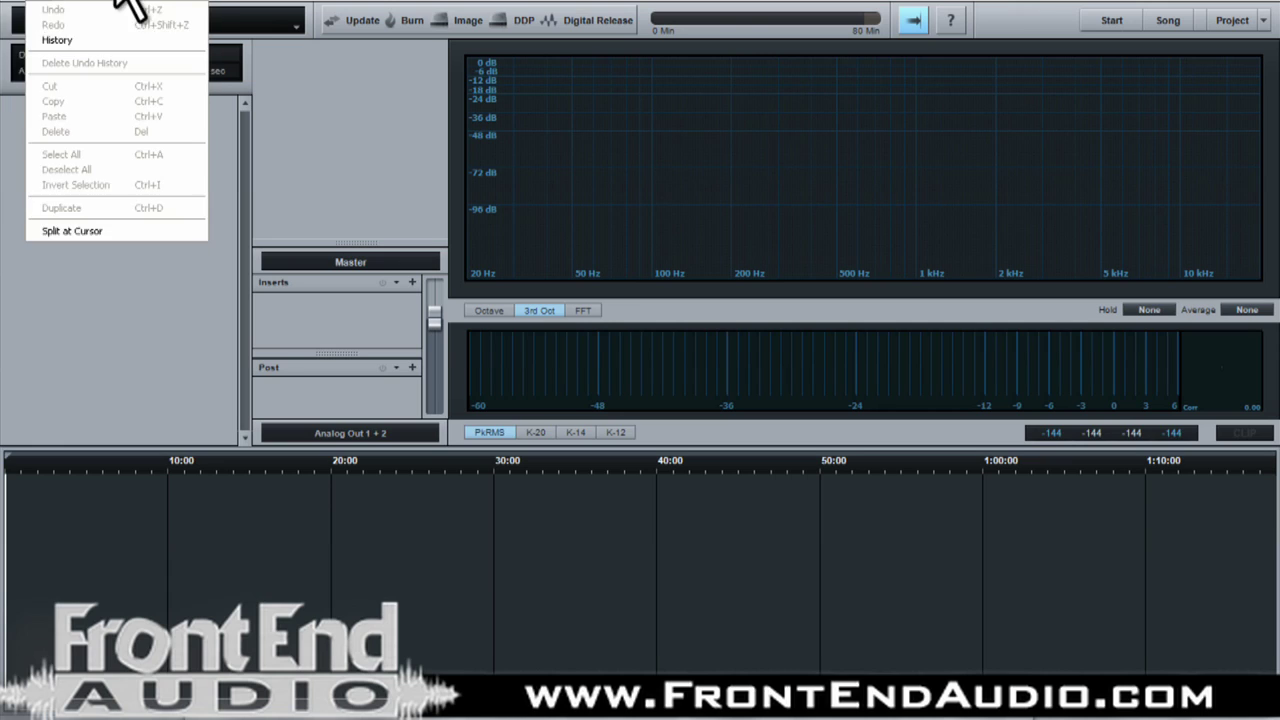
# Look over the Edit menu and the timeline's right-click options
pyautogui.click(263, 480)
pyautogui.rightClick(220, 517)
pyautogui.click(203, 487)
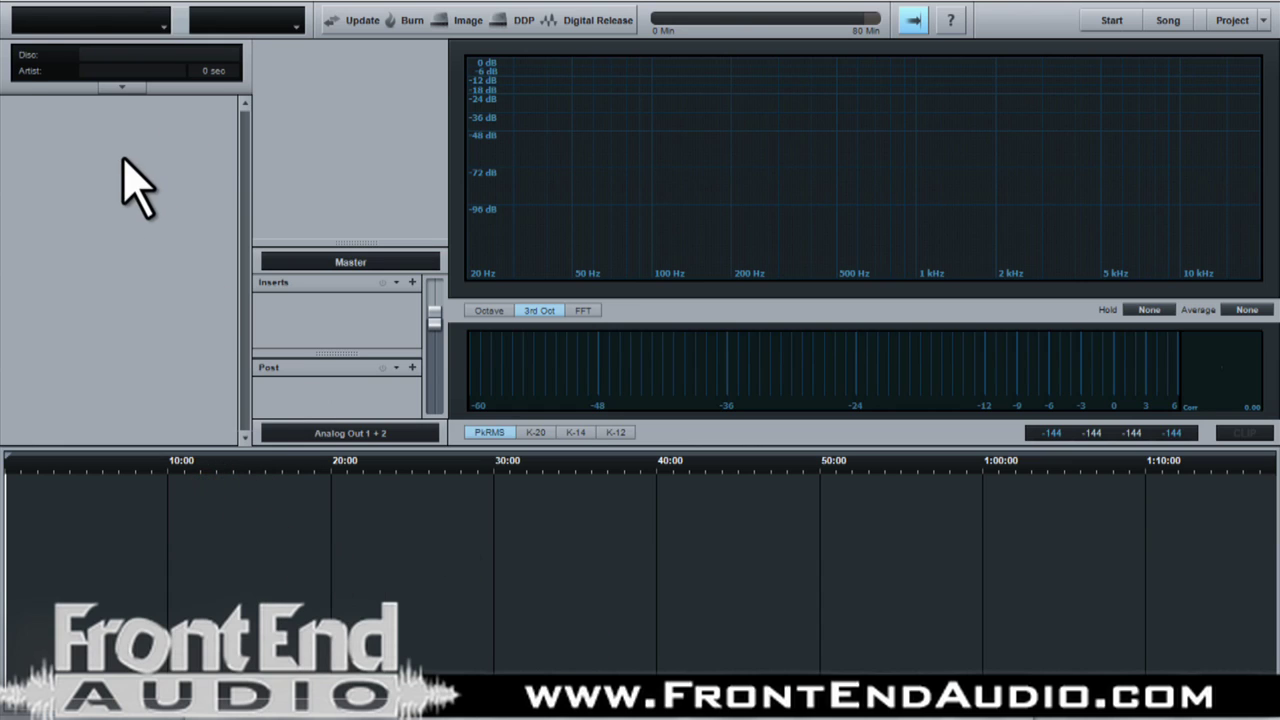
# Browse the File, Project, Transport, Studio One and Help menus, finishing on View
pyautogui.click(12, 10)
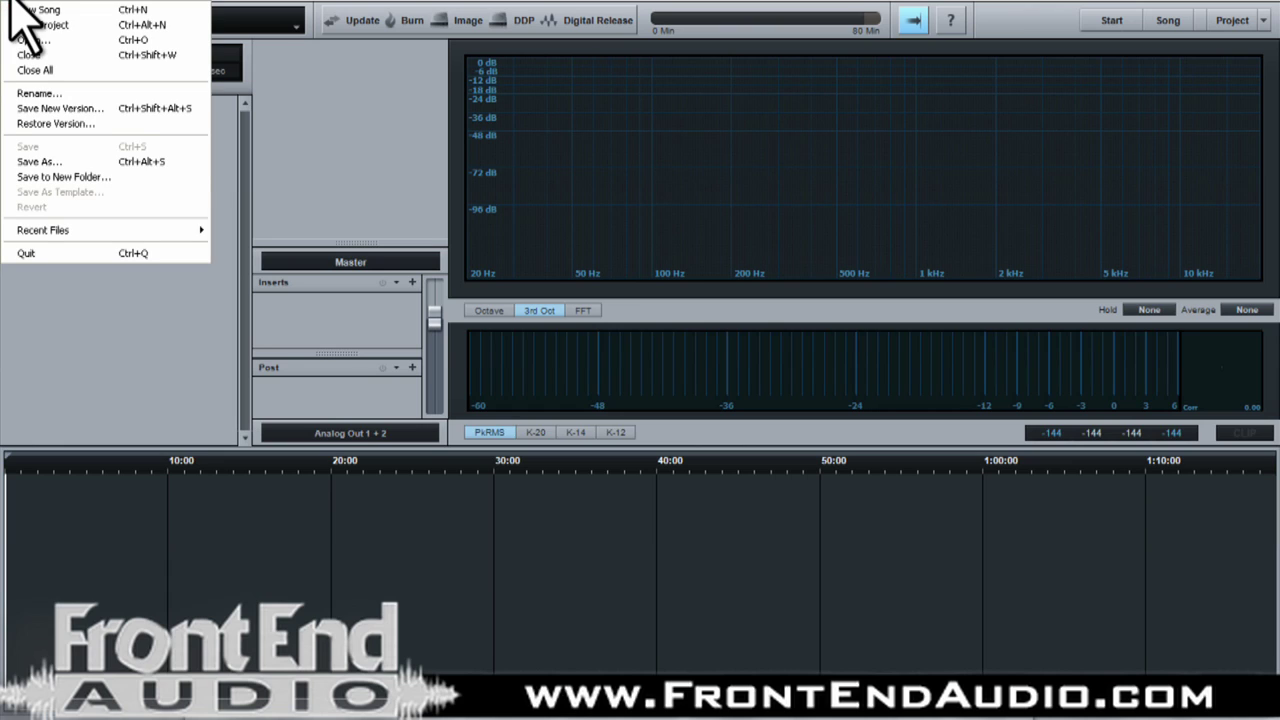
pyautogui.moveTo(66, 10)
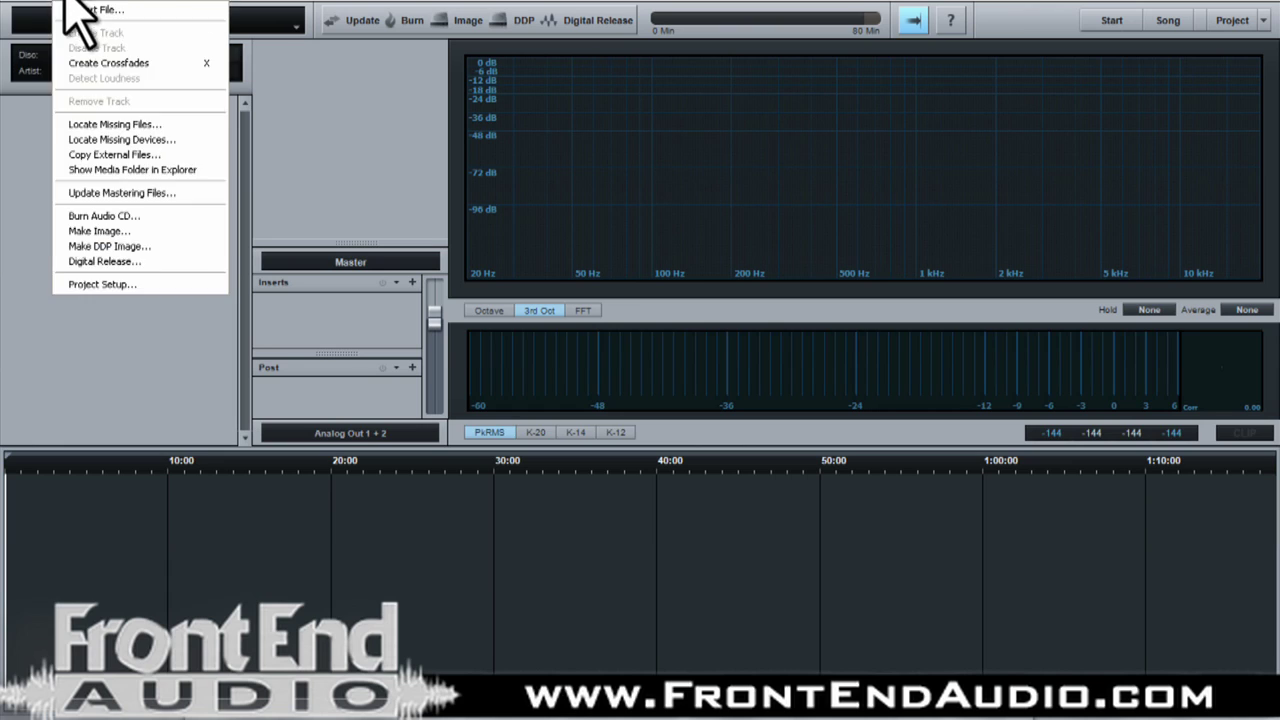
pyautogui.moveTo(108, 4)
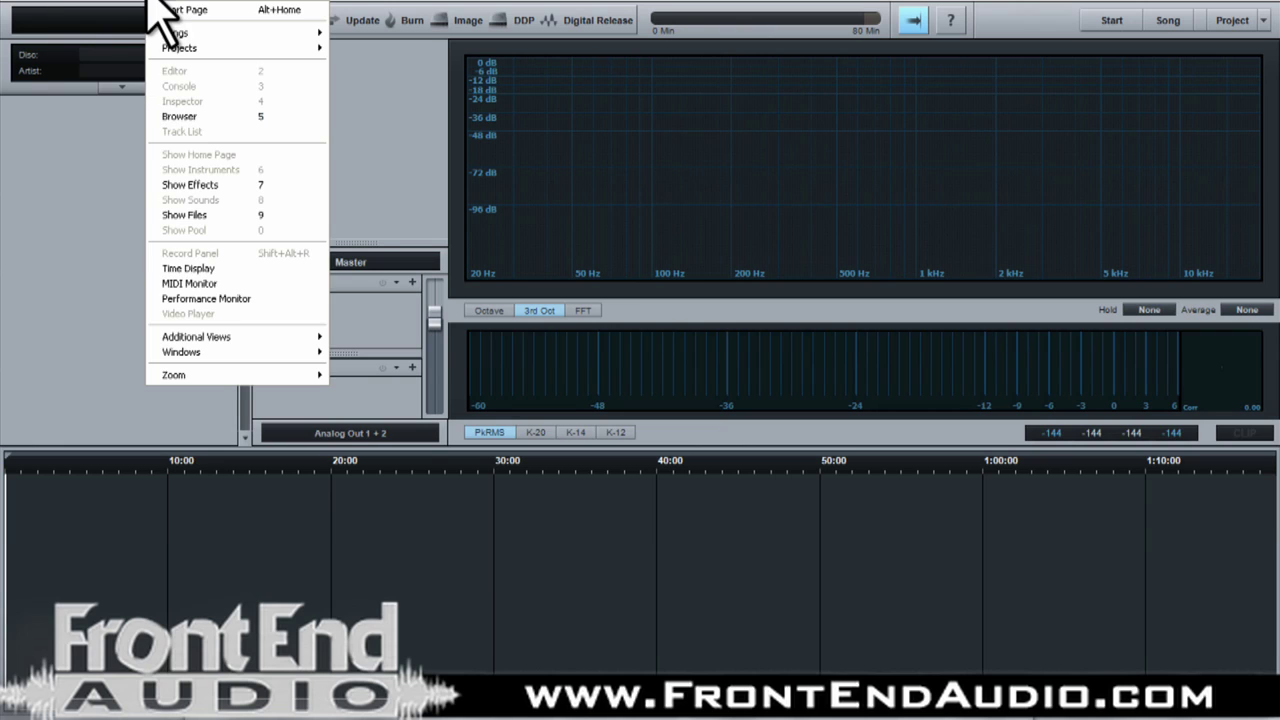
pyautogui.moveTo(192, 3)
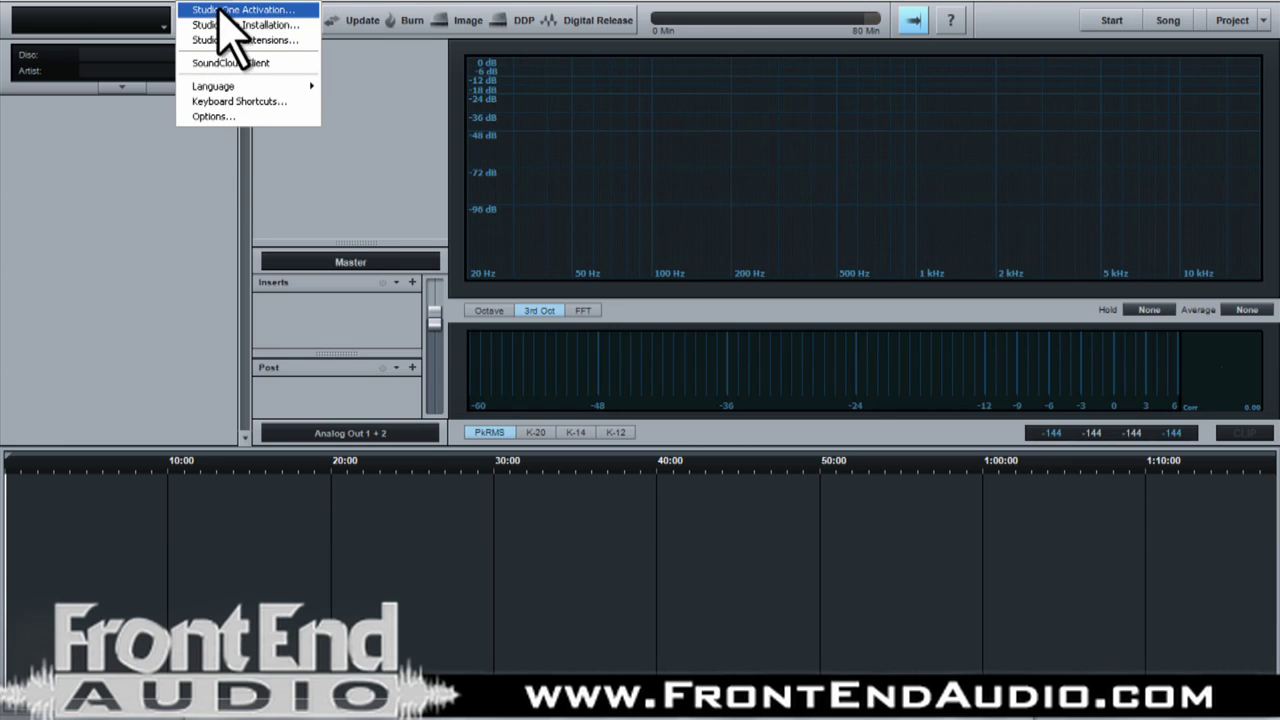
pyautogui.moveTo(256, 3)
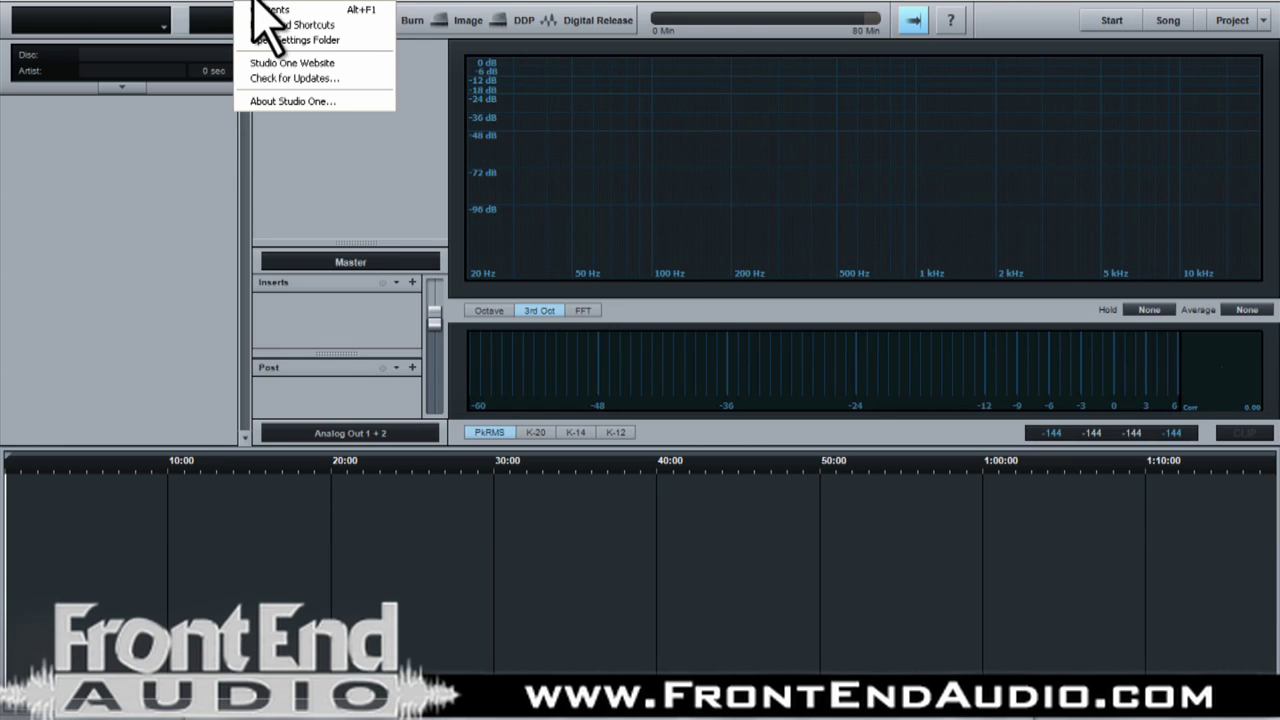
pyautogui.moveTo(152, 5)
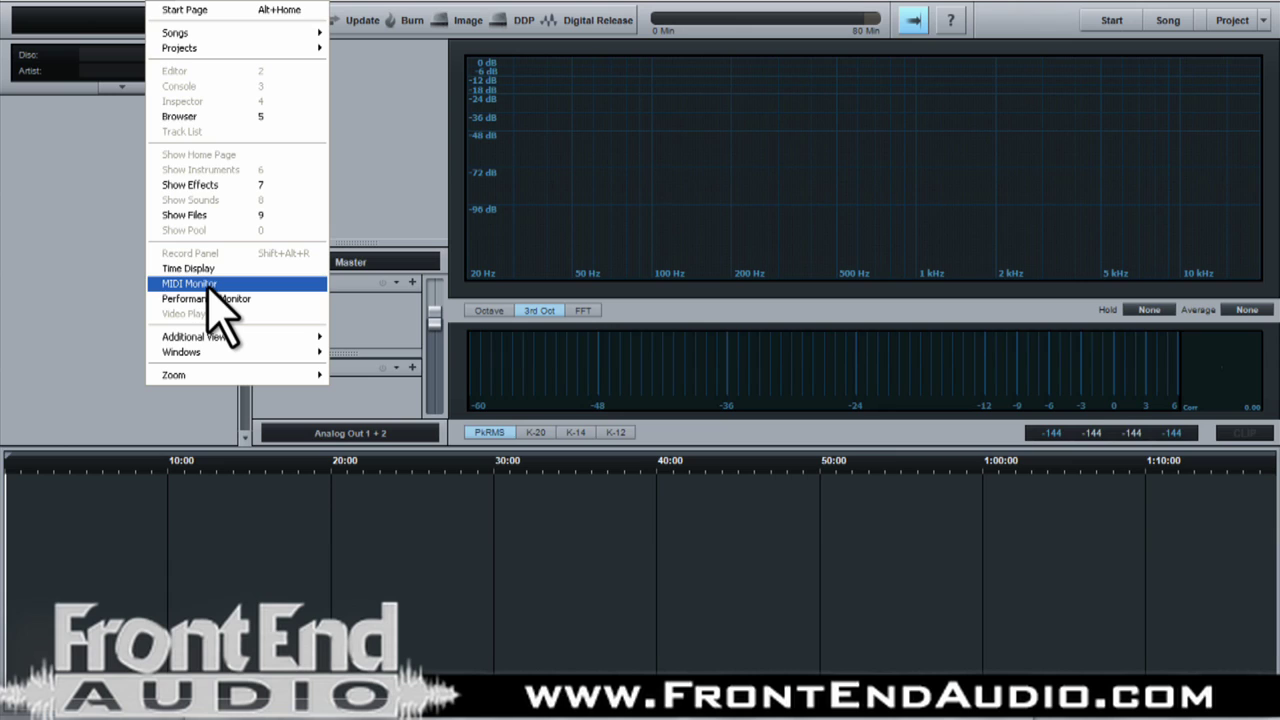
pyautogui.click(522, 118)
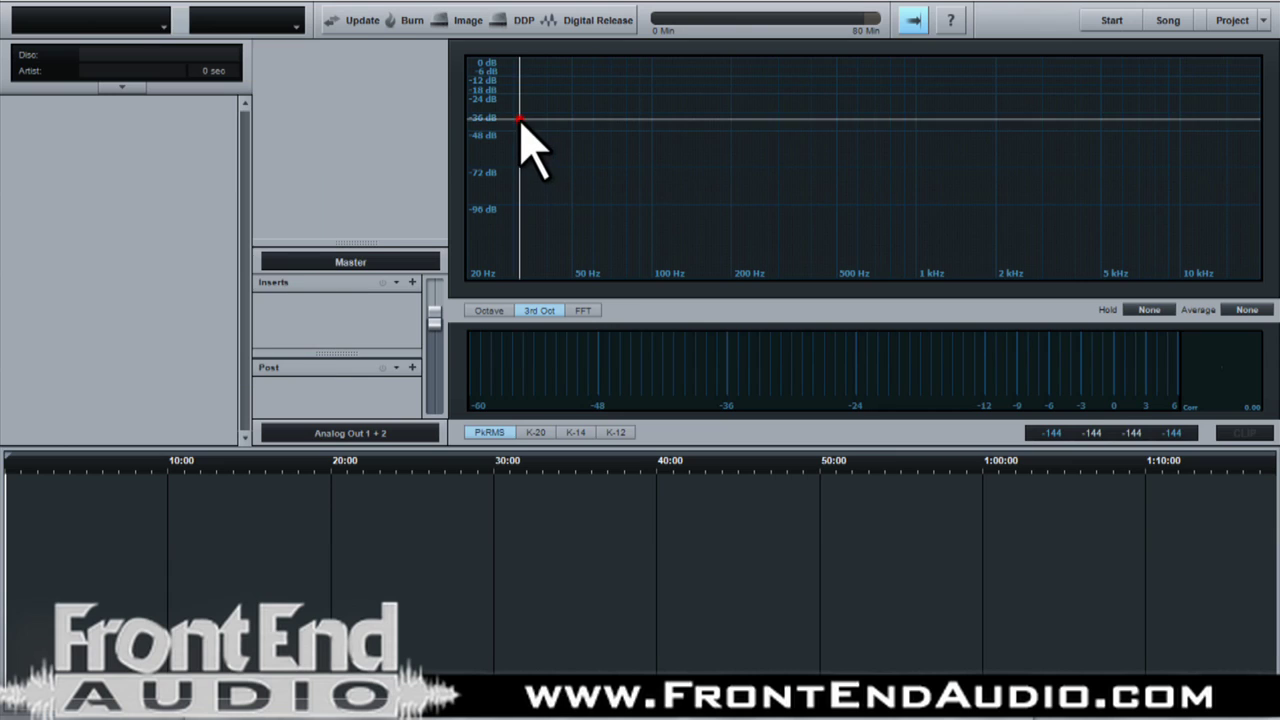
pyautogui.click(352, 20)
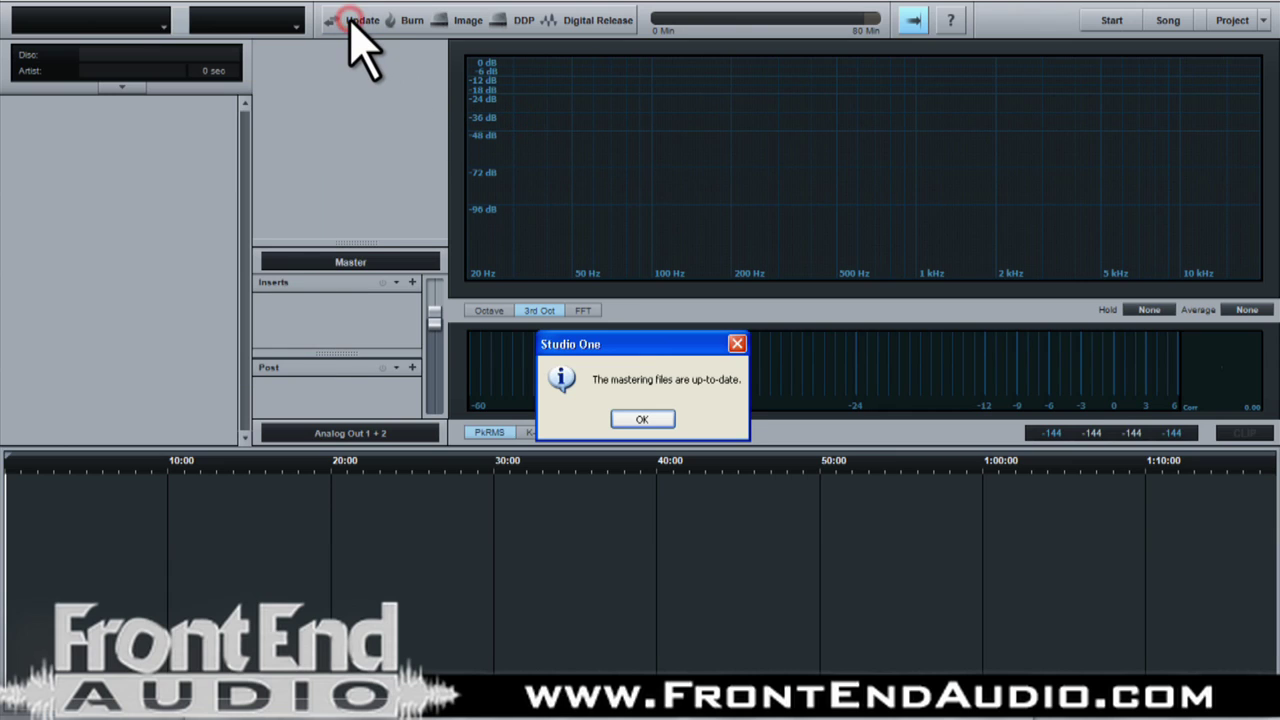
pyautogui.click(736, 344)
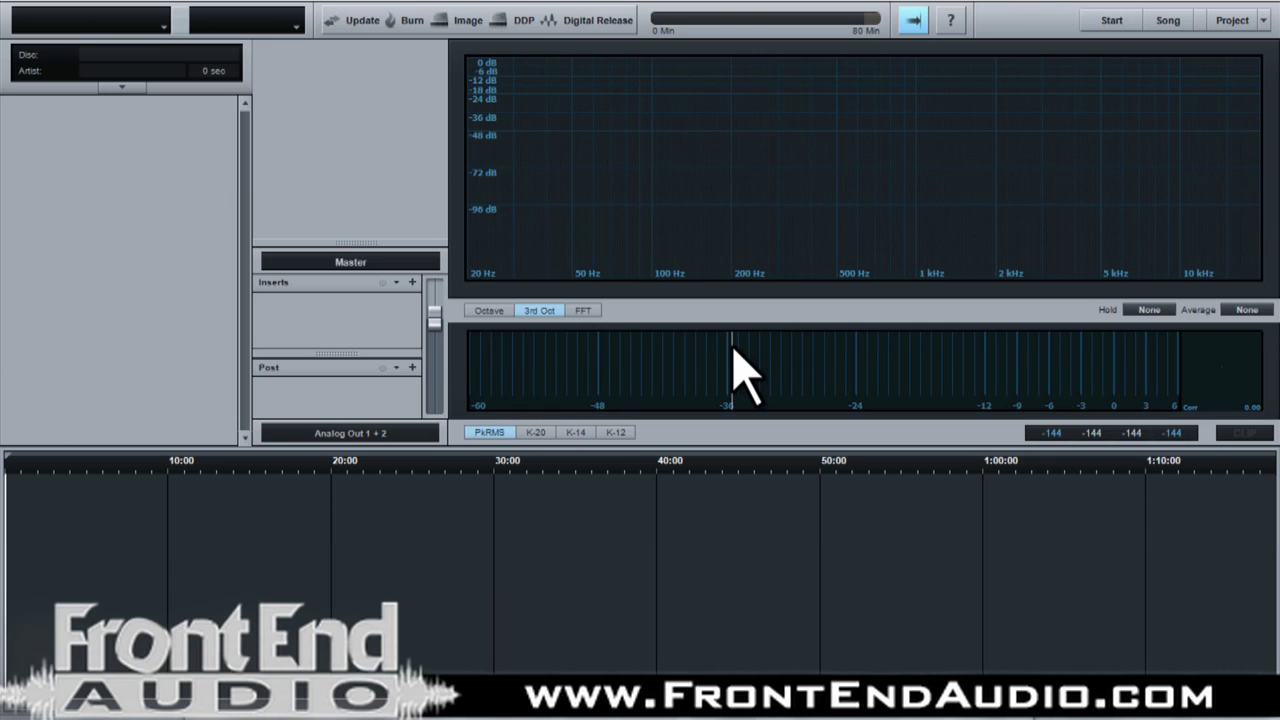
pyautogui.click(457, 20)
pyautogui.click(657, 420)
pyautogui.click(498, 20)
pyautogui.click(660, 420)
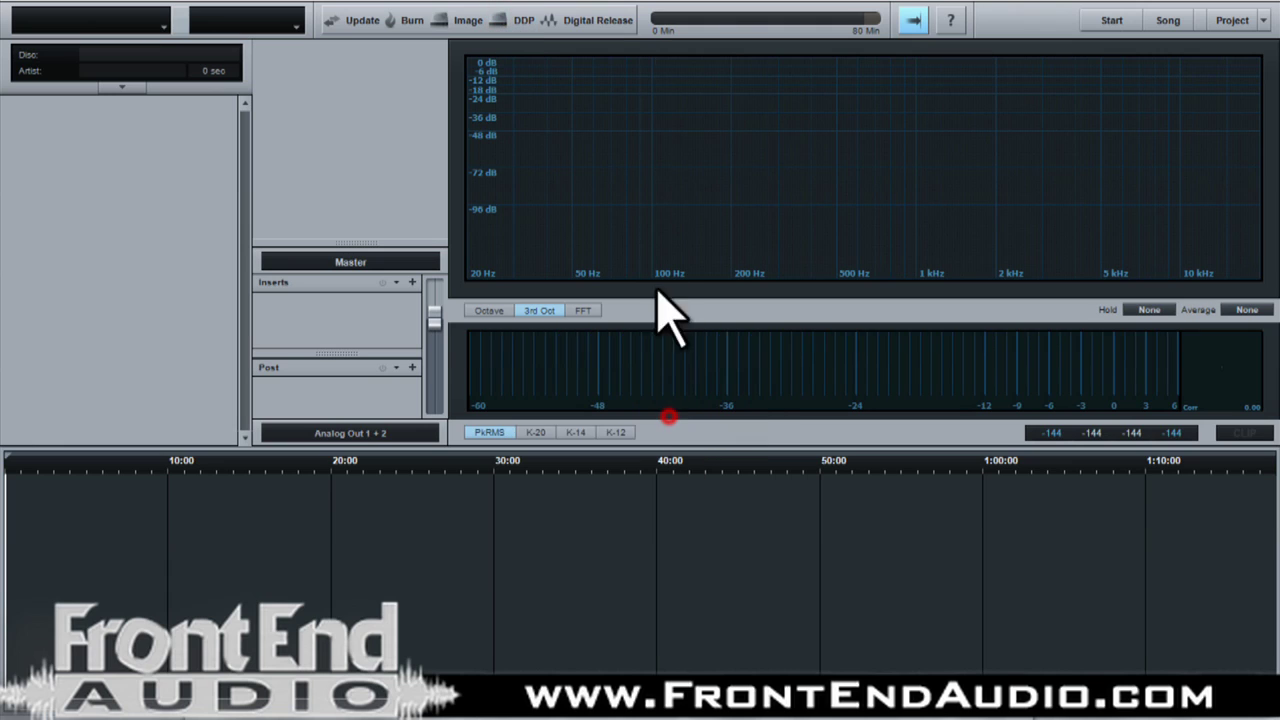
pyautogui.click(604, 22)
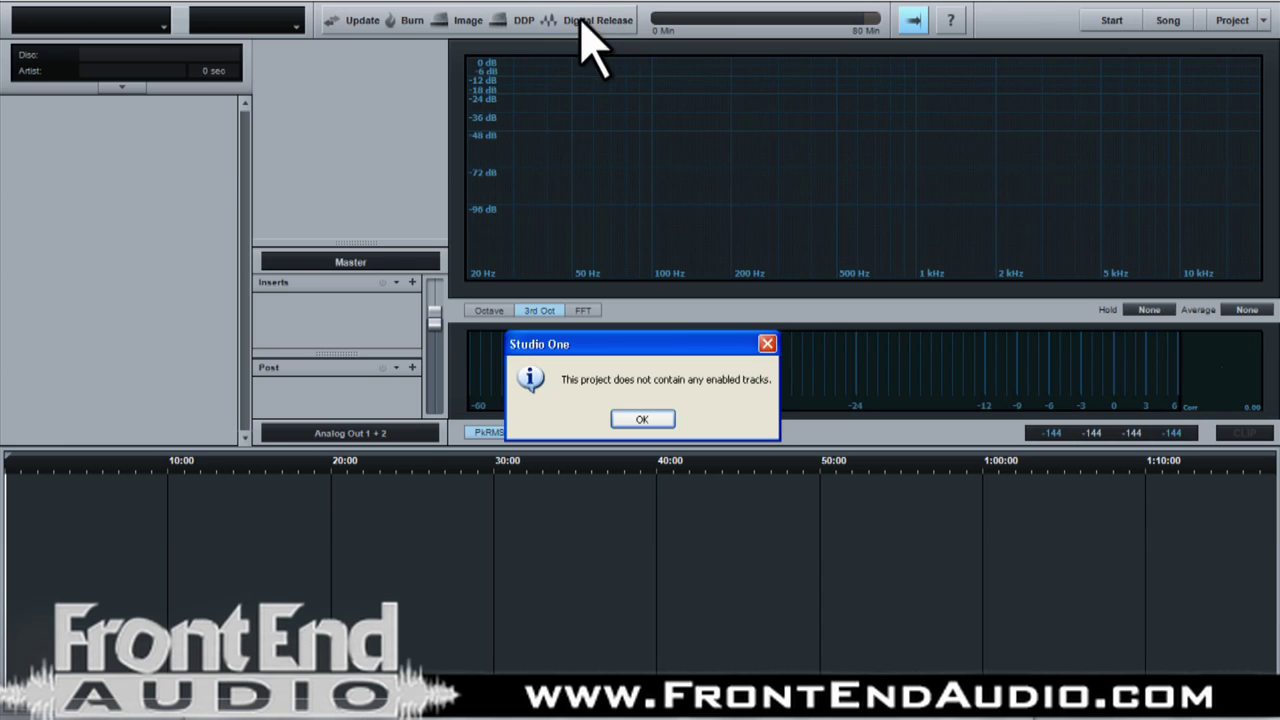
pyautogui.click(660, 420)
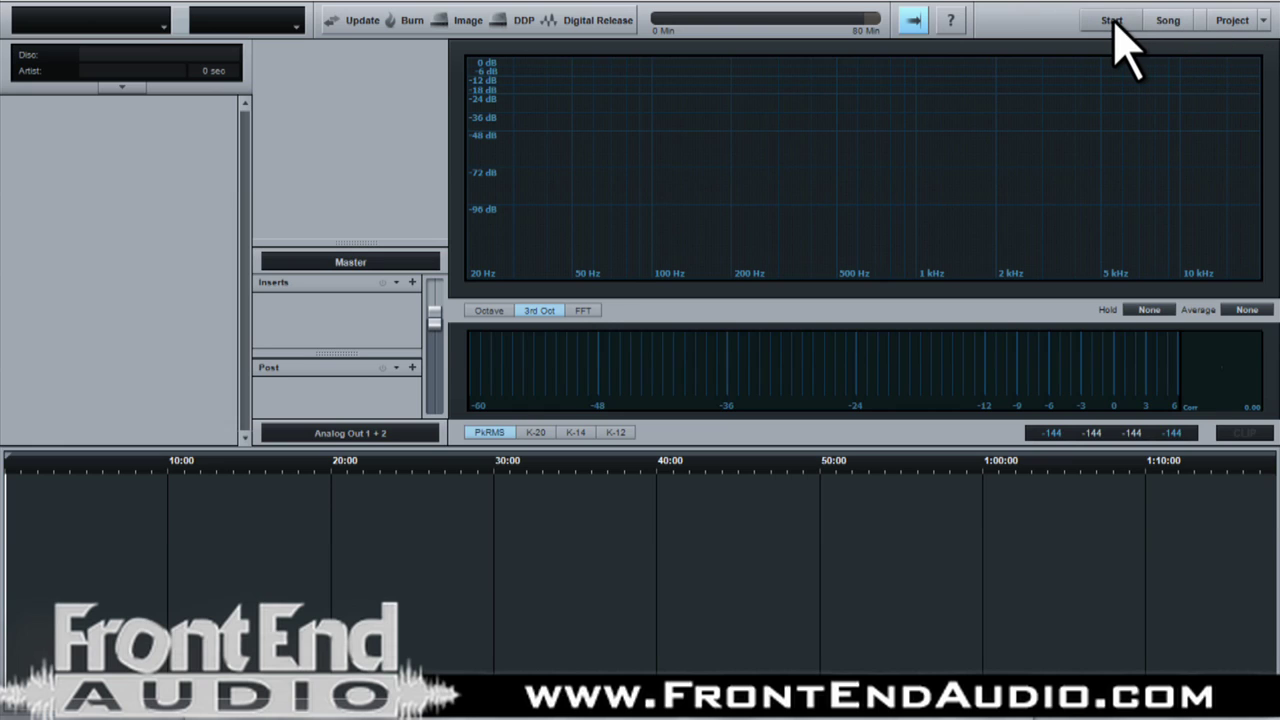
pyautogui.click(1264, 21)
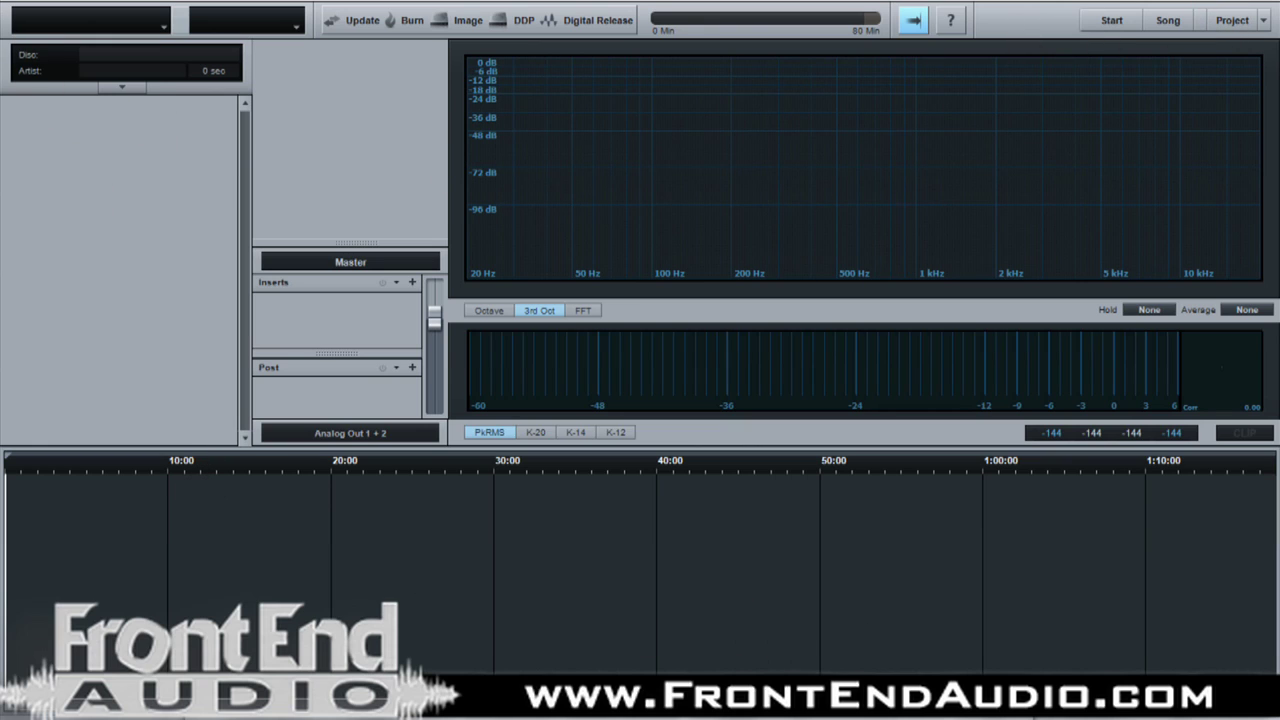
# Show the Browser's Files tab and expand Volumes > Audio Drive (D:)
pyautogui.press('F5')
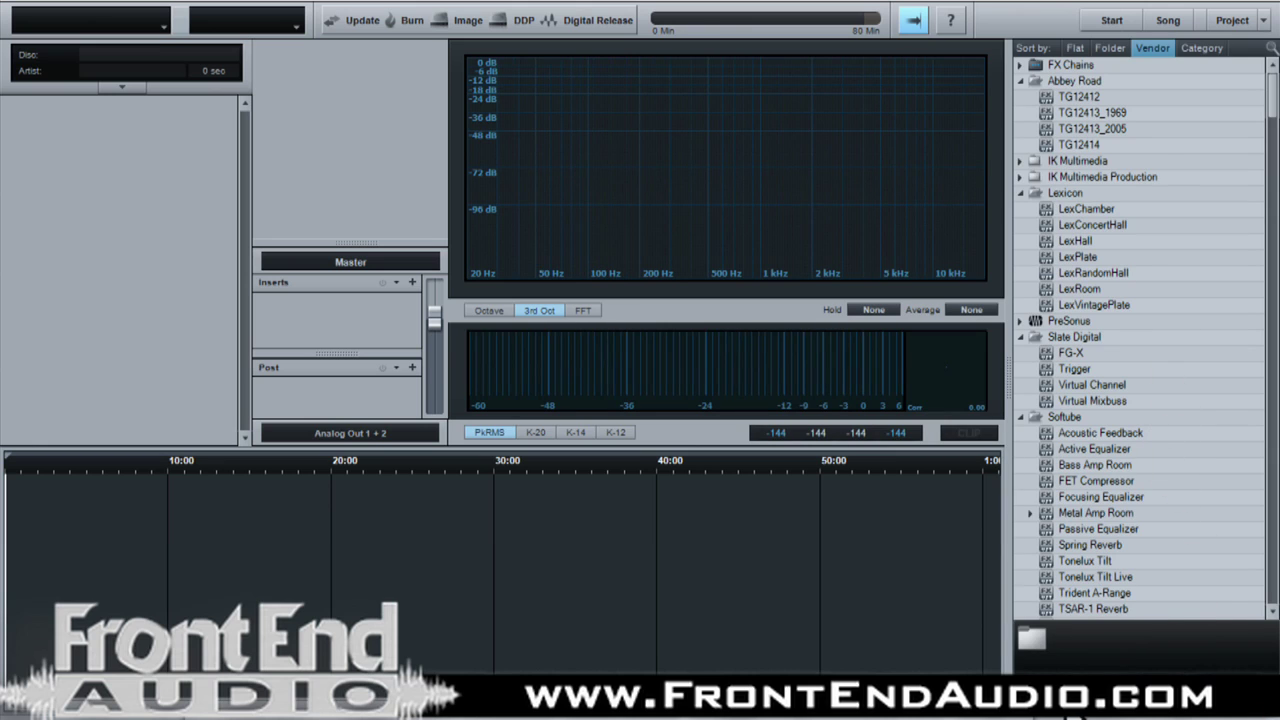
pyautogui.click(1078, 716)
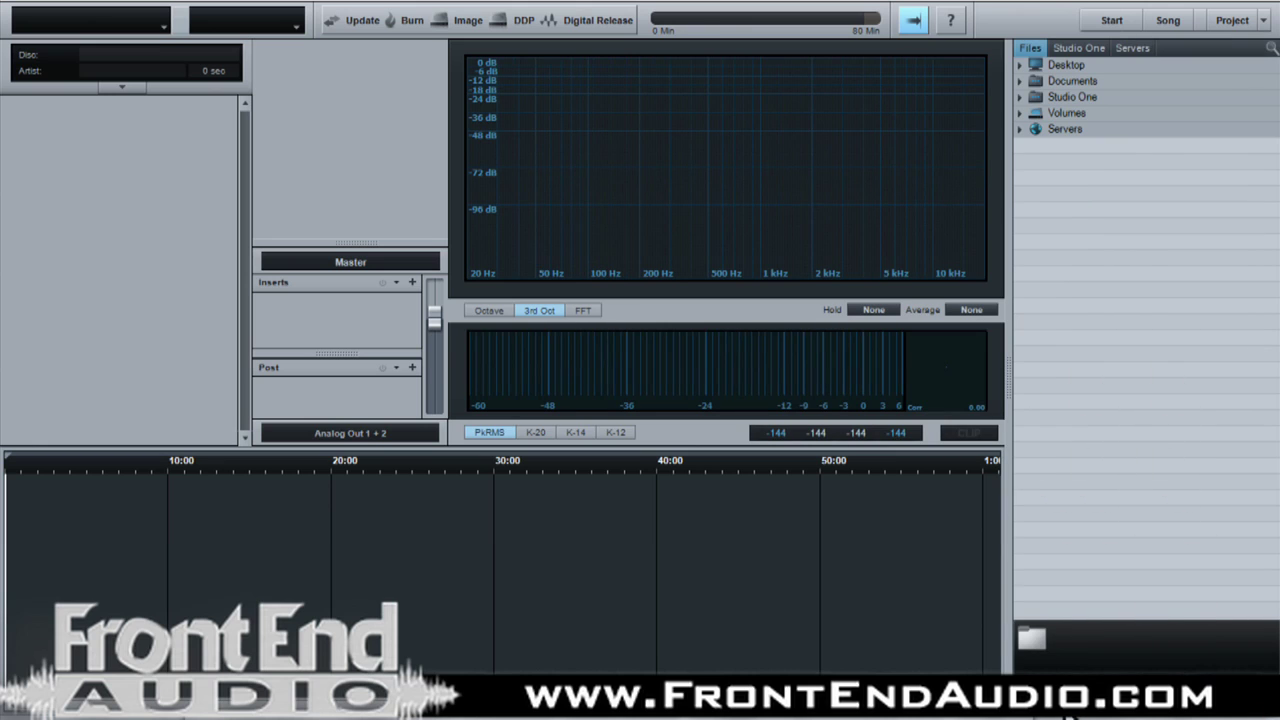
pyautogui.click(1021, 113)
pyautogui.click(1031, 145)
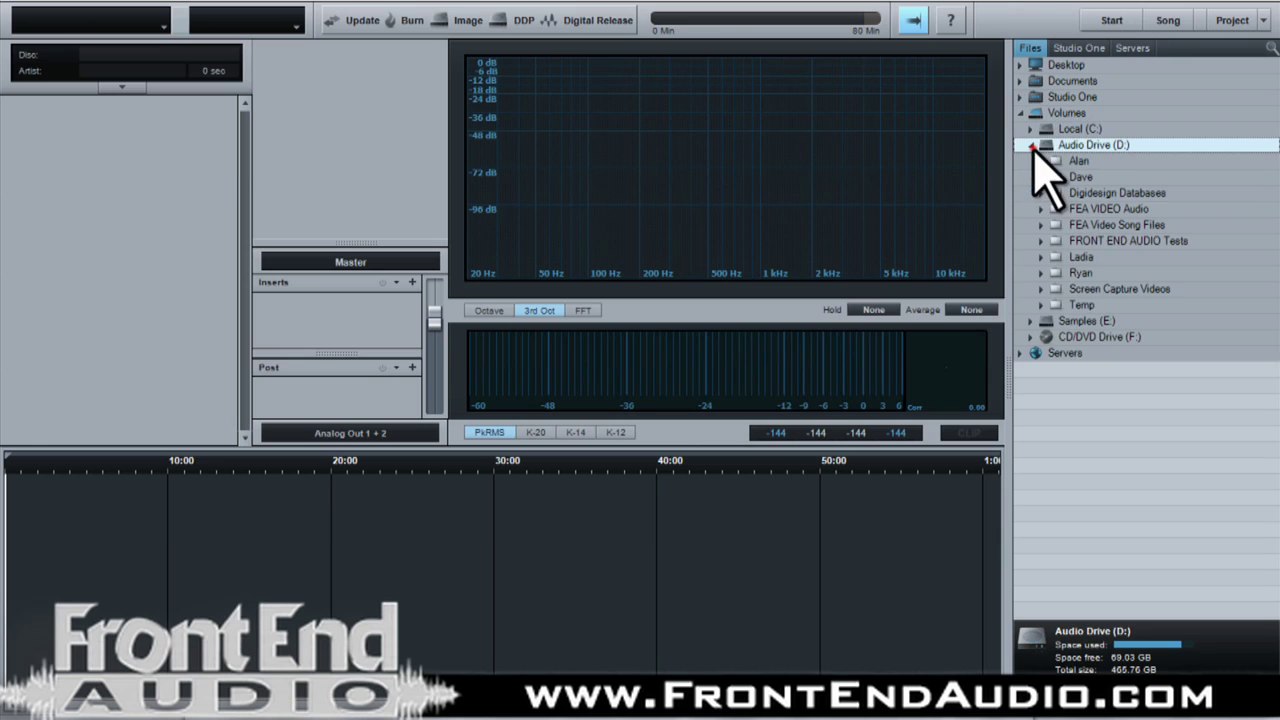
# Expand FEA Video Song Files to list Bounces, Cache, Media and the two song files
pyautogui.click(1041, 273)
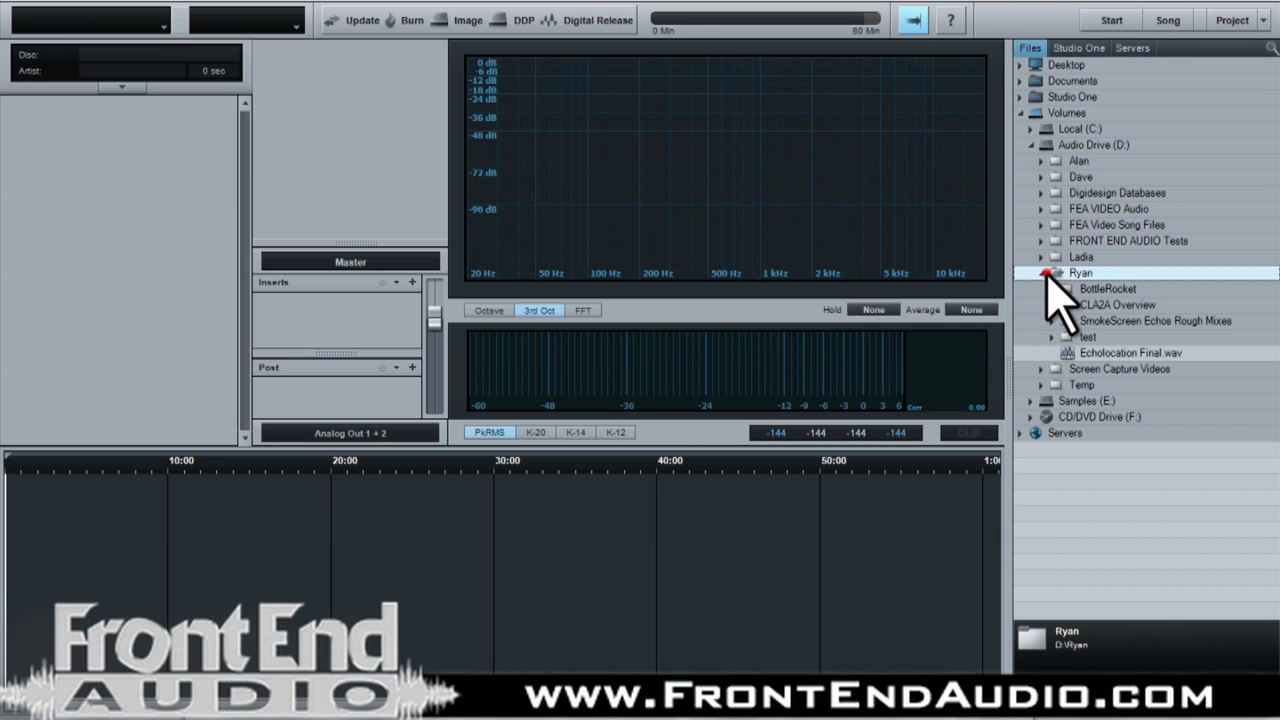
pyautogui.click(1043, 273)
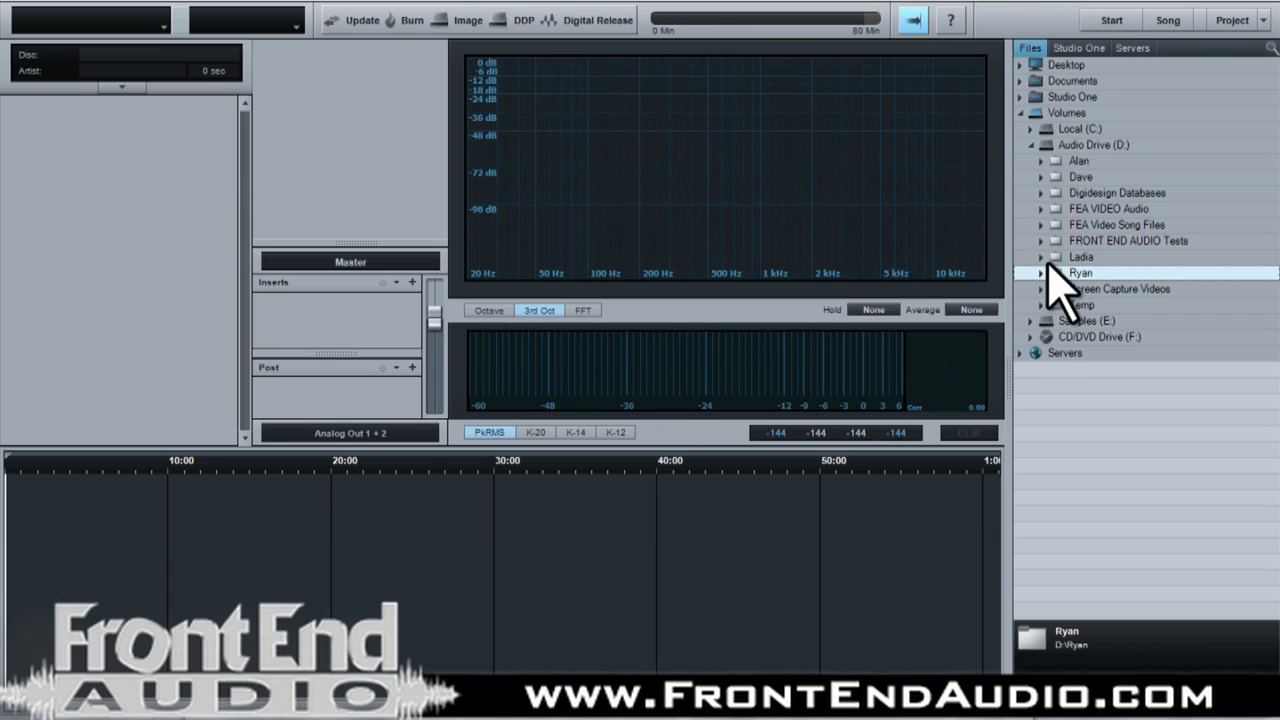
pyautogui.click(1042, 226)
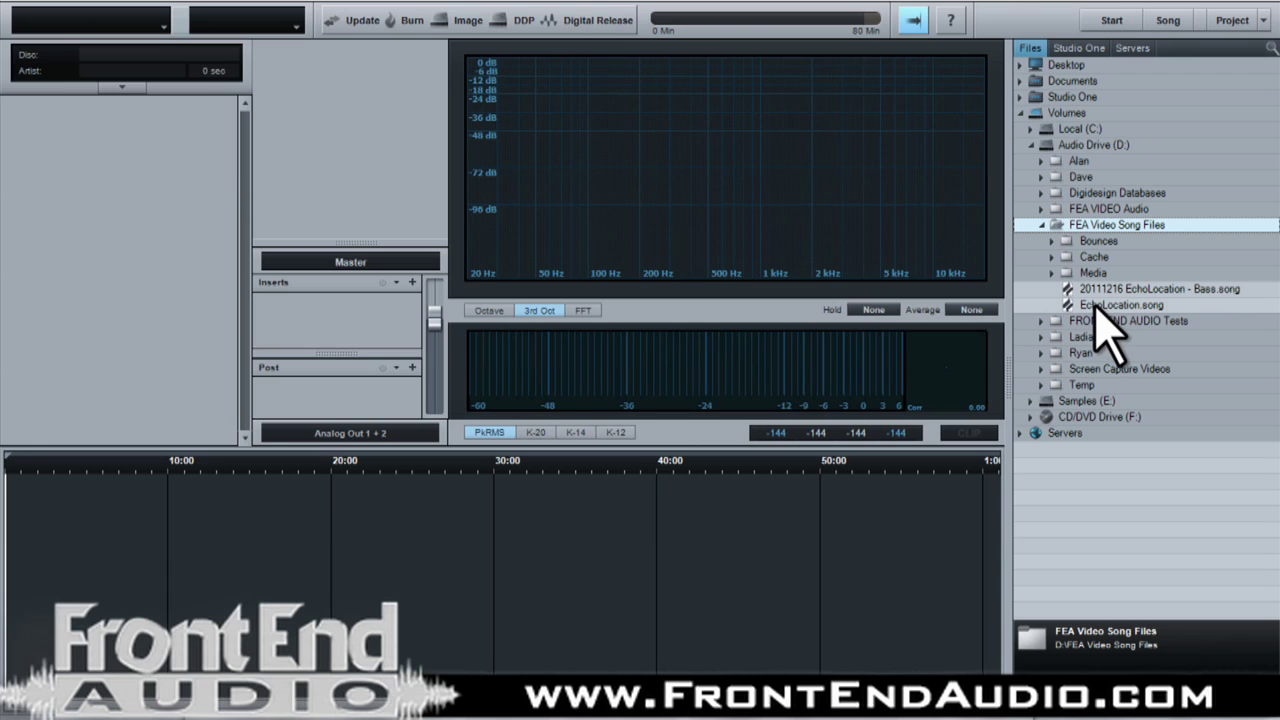
pyautogui.click(1050, 243)
pyautogui.click(1050, 243)
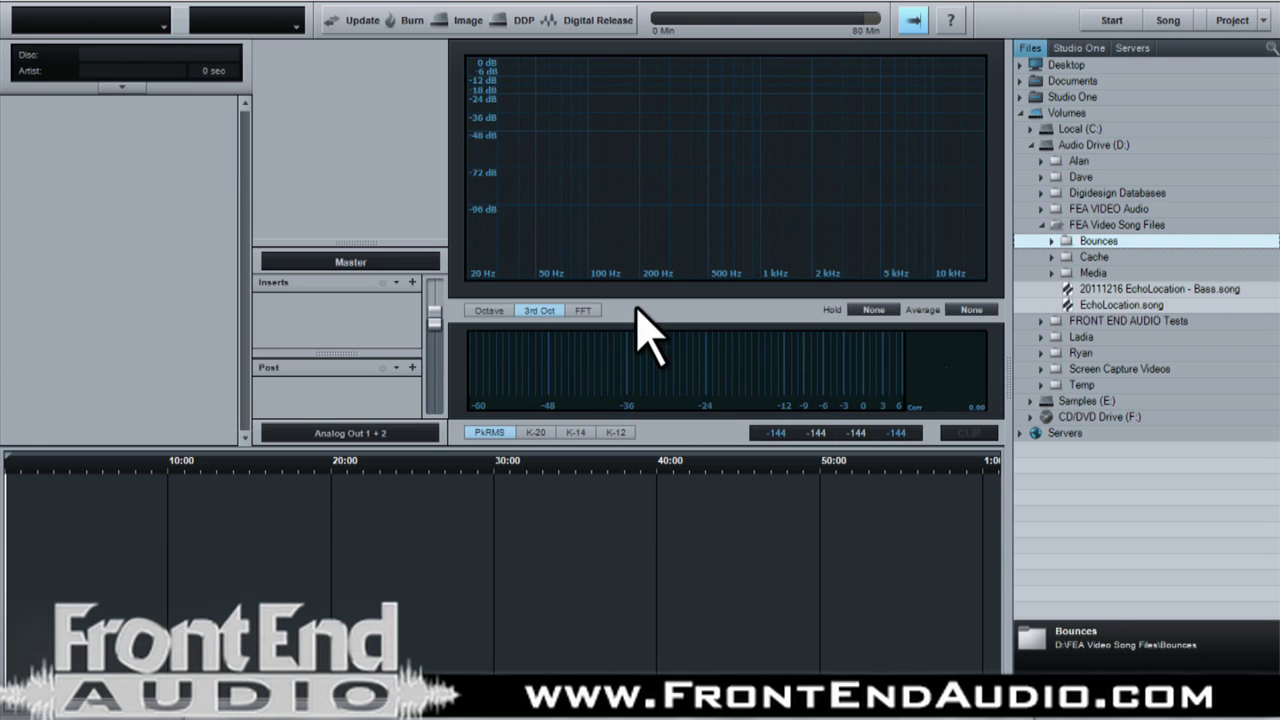
pyautogui.click(21, 4)
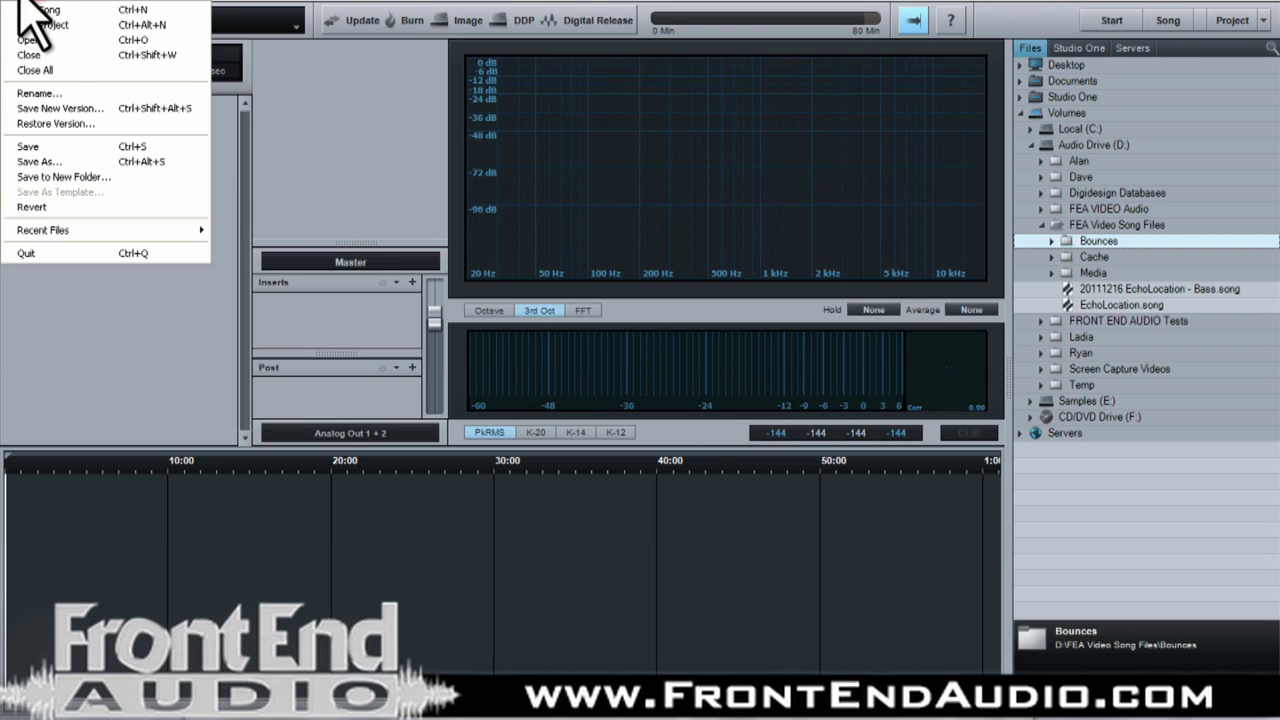
# Open 20111216 EchoLocation - Bass.song from Recent Files, then switch back to the Test project
pyautogui.click(92, 226)
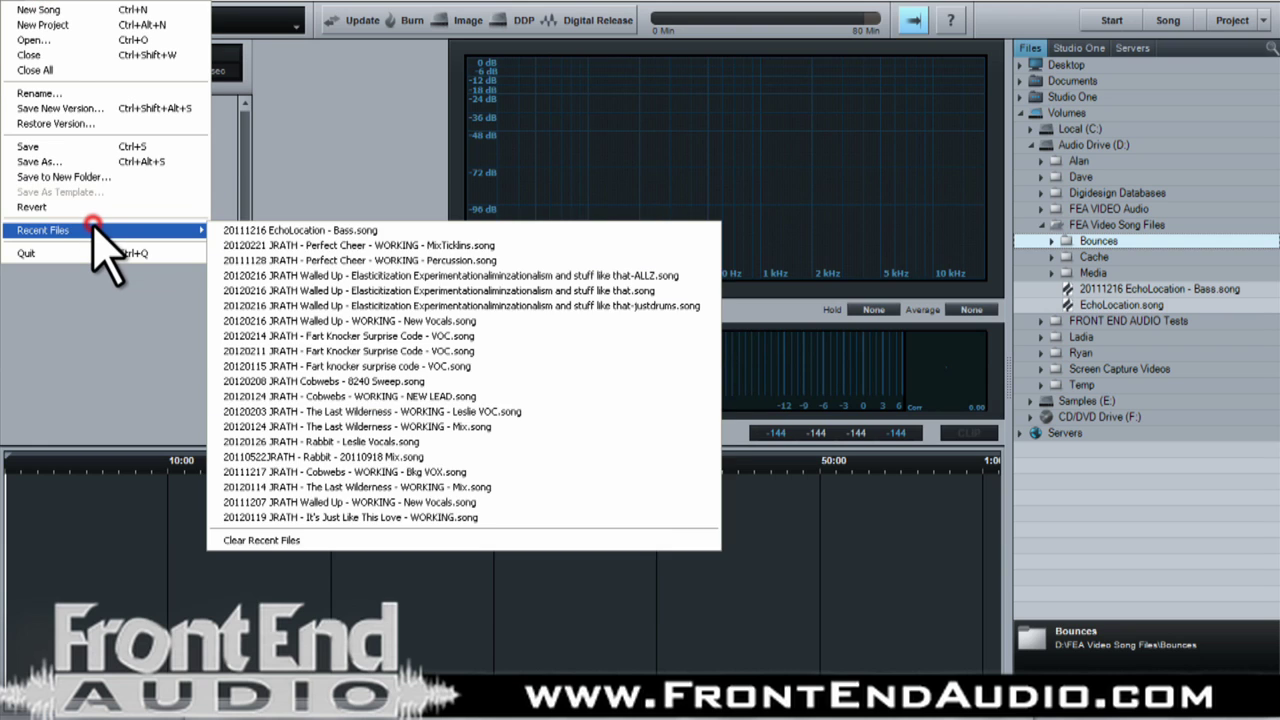
pyautogui.click(298, 231)
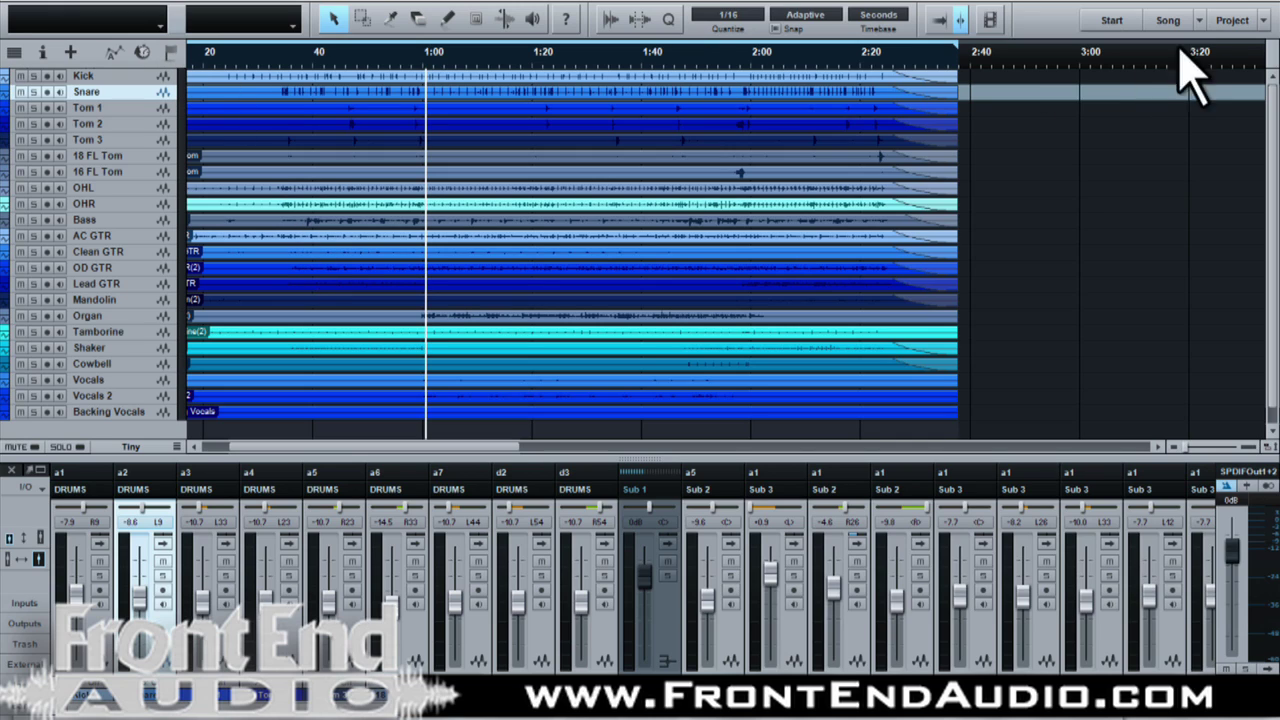
pyautogui.click(1262, 19)
pyautogui.click(1231, 50)
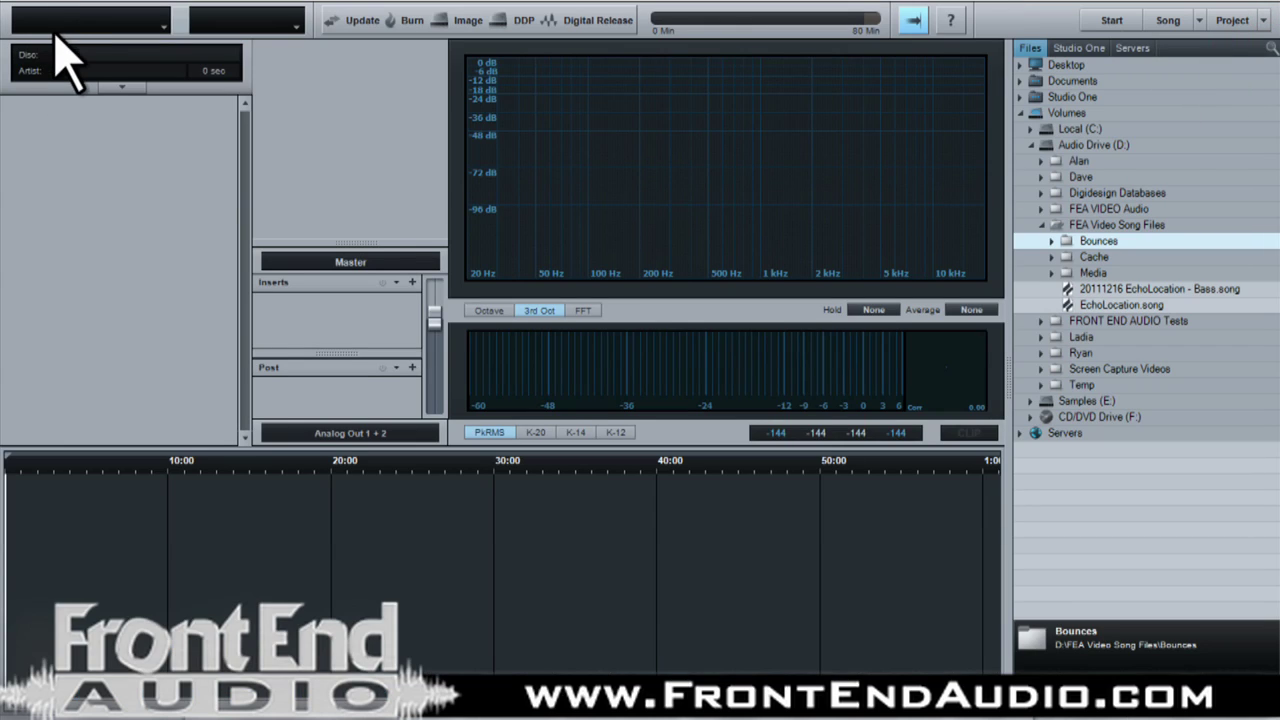
pyautogui.click(4, 8)
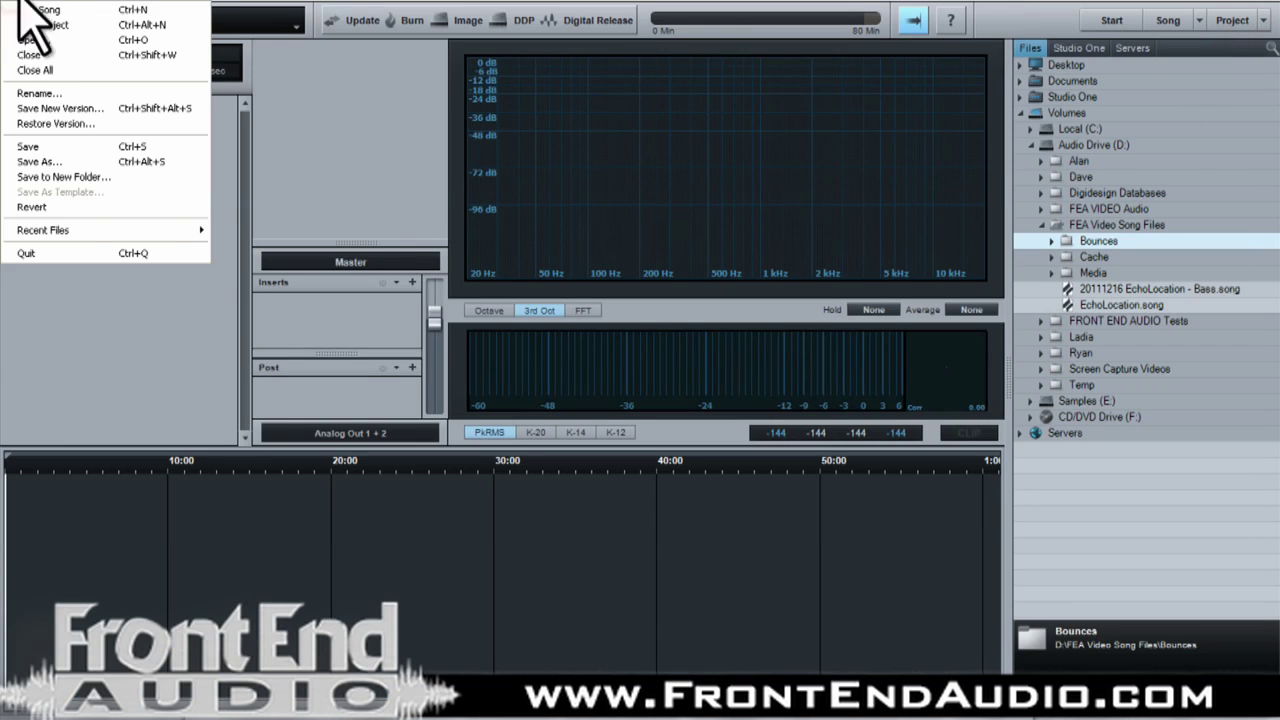
# Import Echolocation Final from Audio Drive (D:) as a 2:25 track with a 2.00 pause
pyautogui.moveTo(56, 4)
pyautogui.click(74, 9)
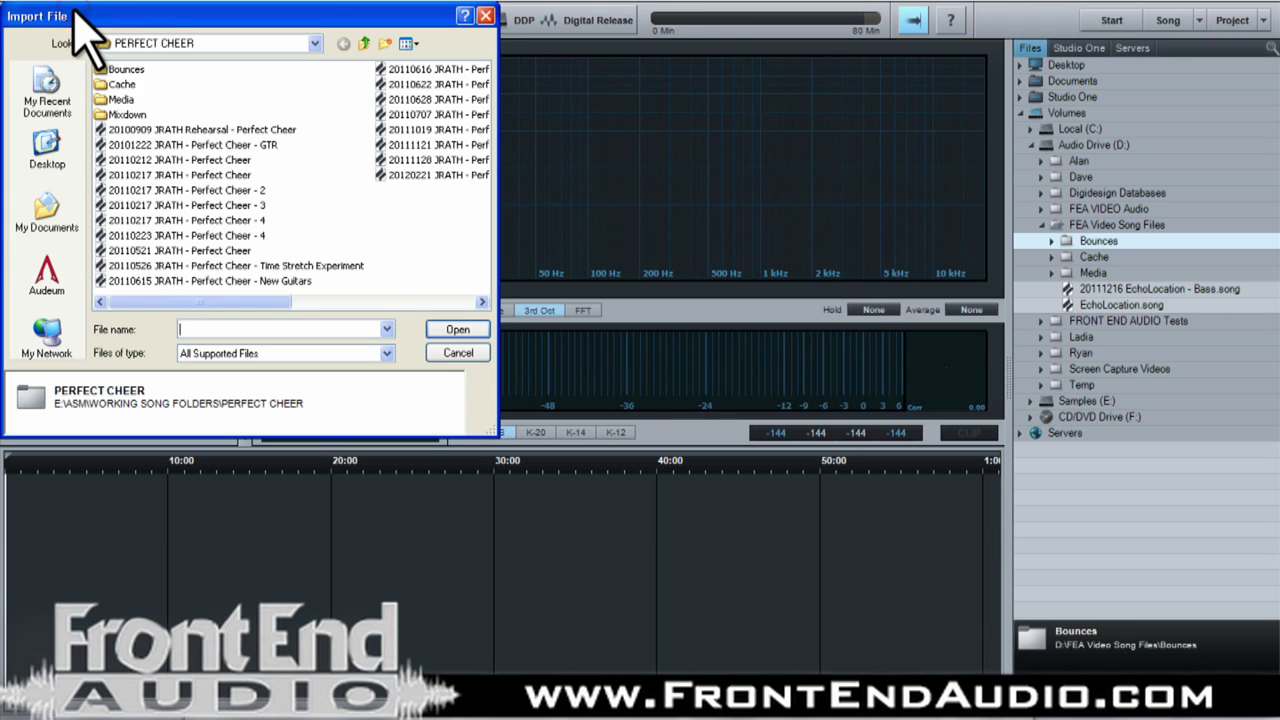
pyautogui.click(222, 45)
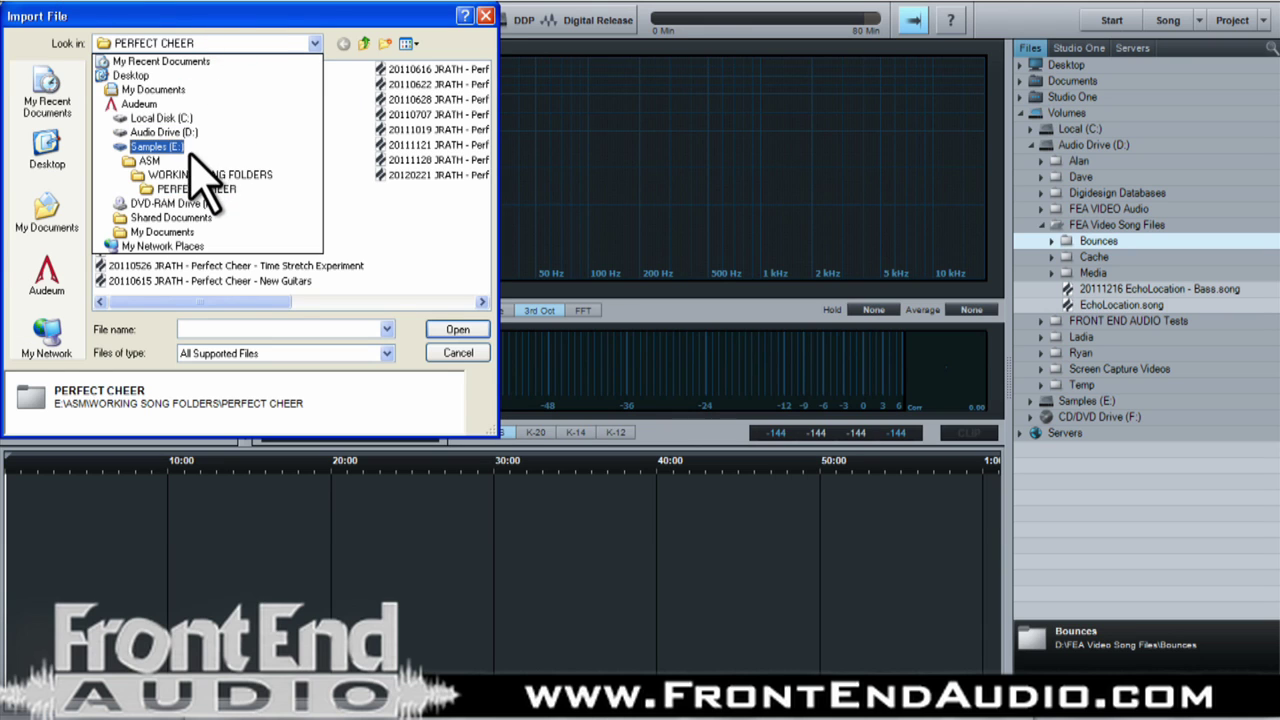
pyautogui.click(176, 148)
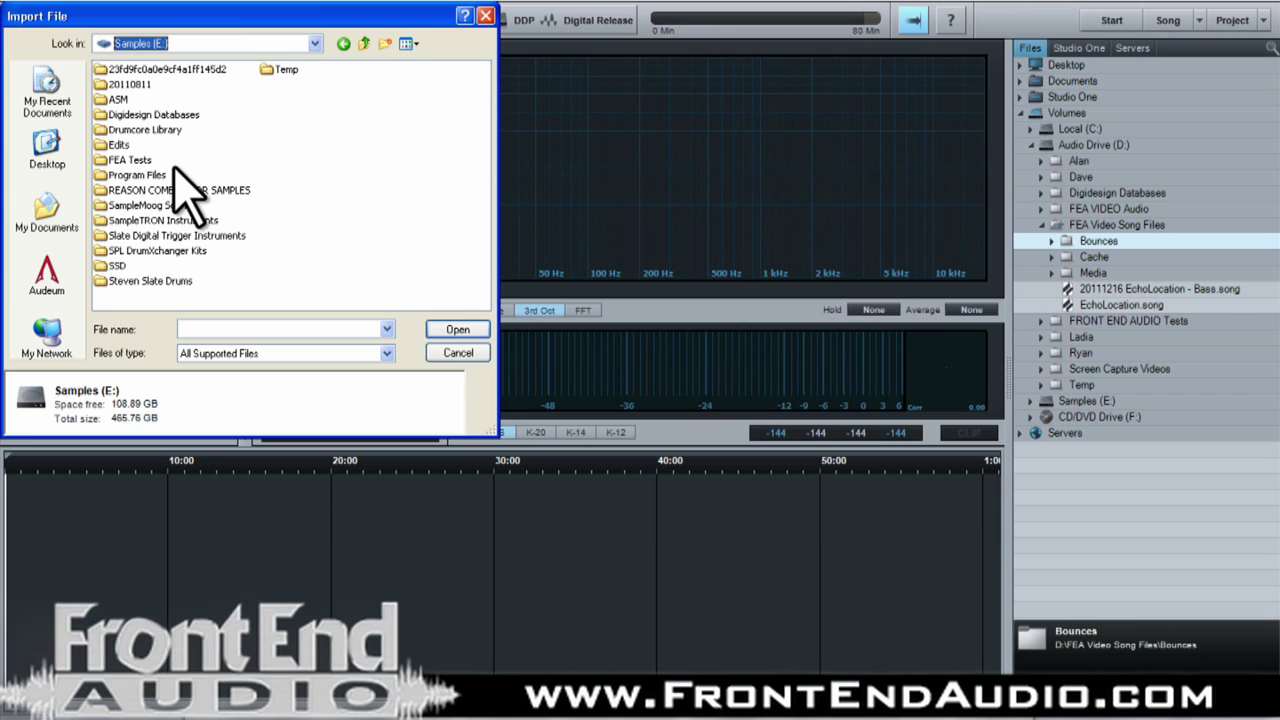
pyautogui.click(247, 47)
pyautogui.click(163, 132)
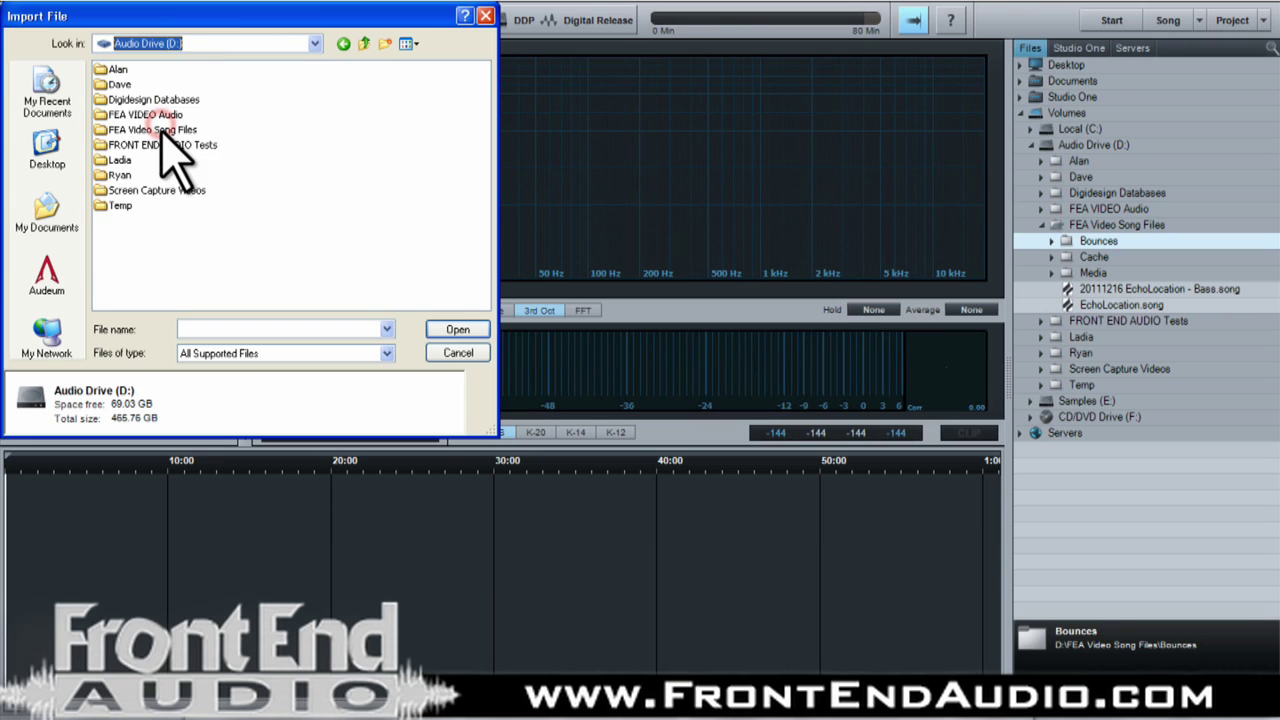
pyautogui.doubleClick(126, 173)
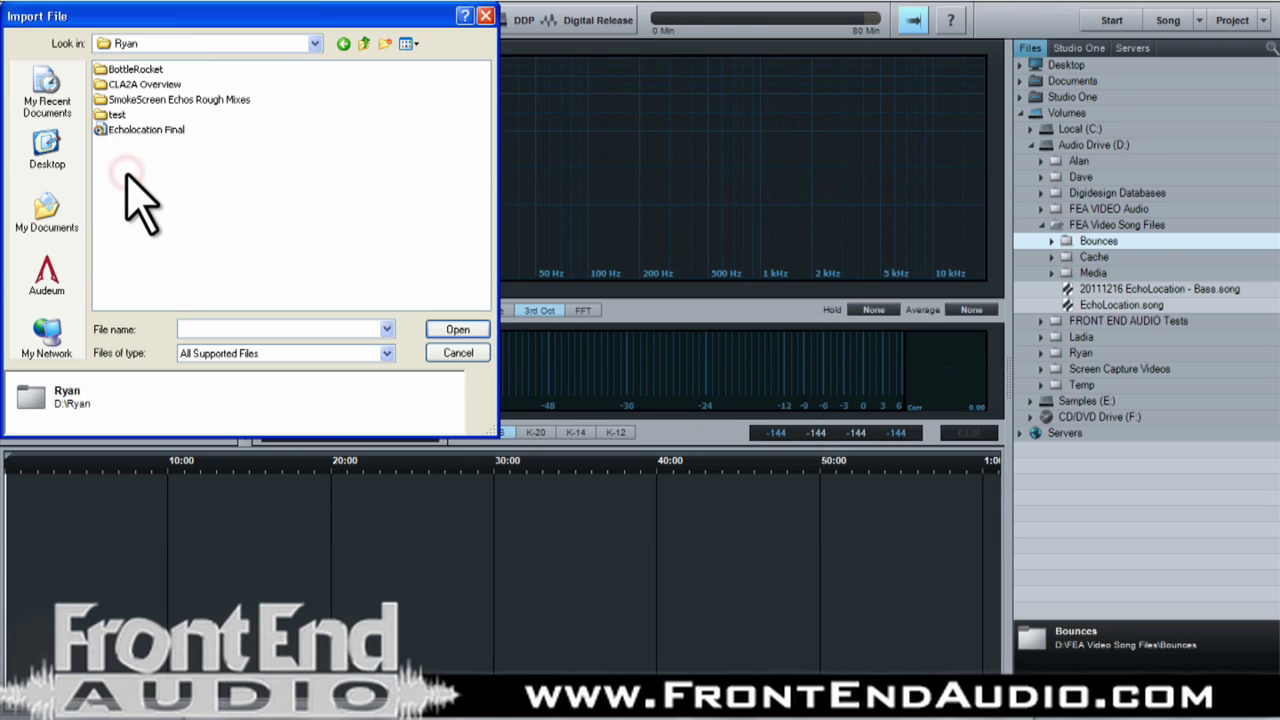
pyautogui.click(129, 130)
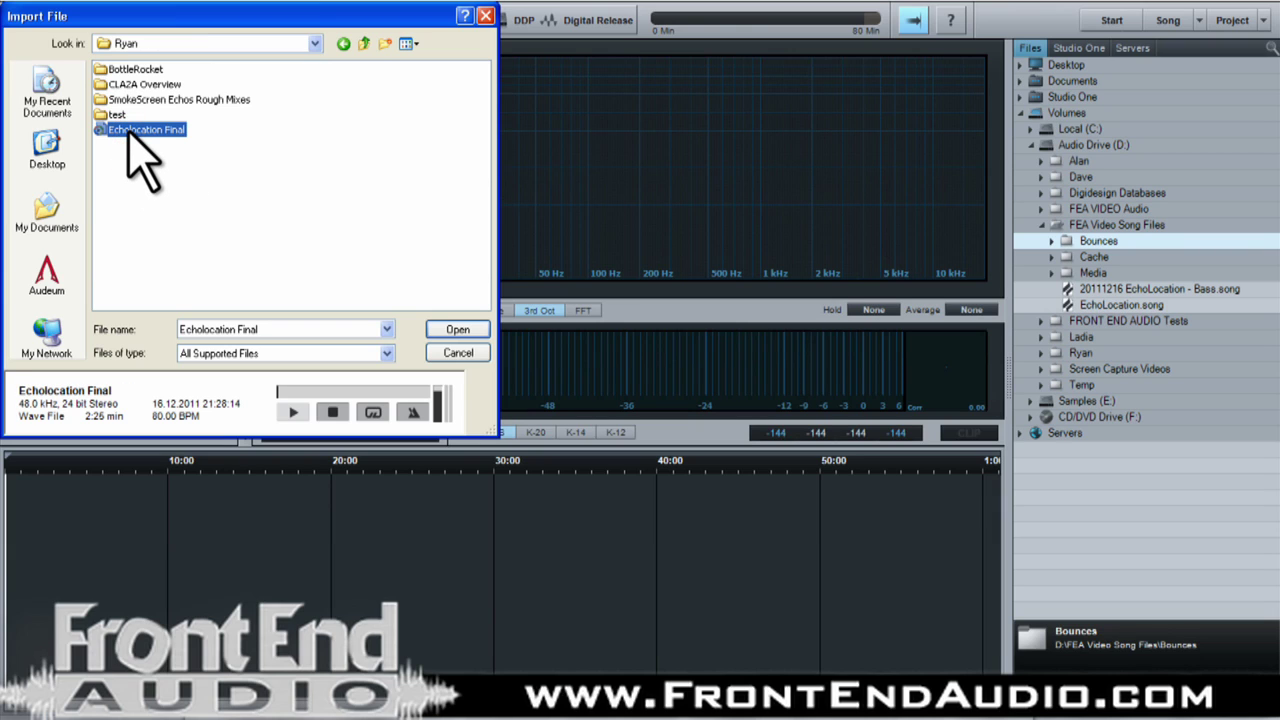
pyautogui.doubleClick(129, 130)
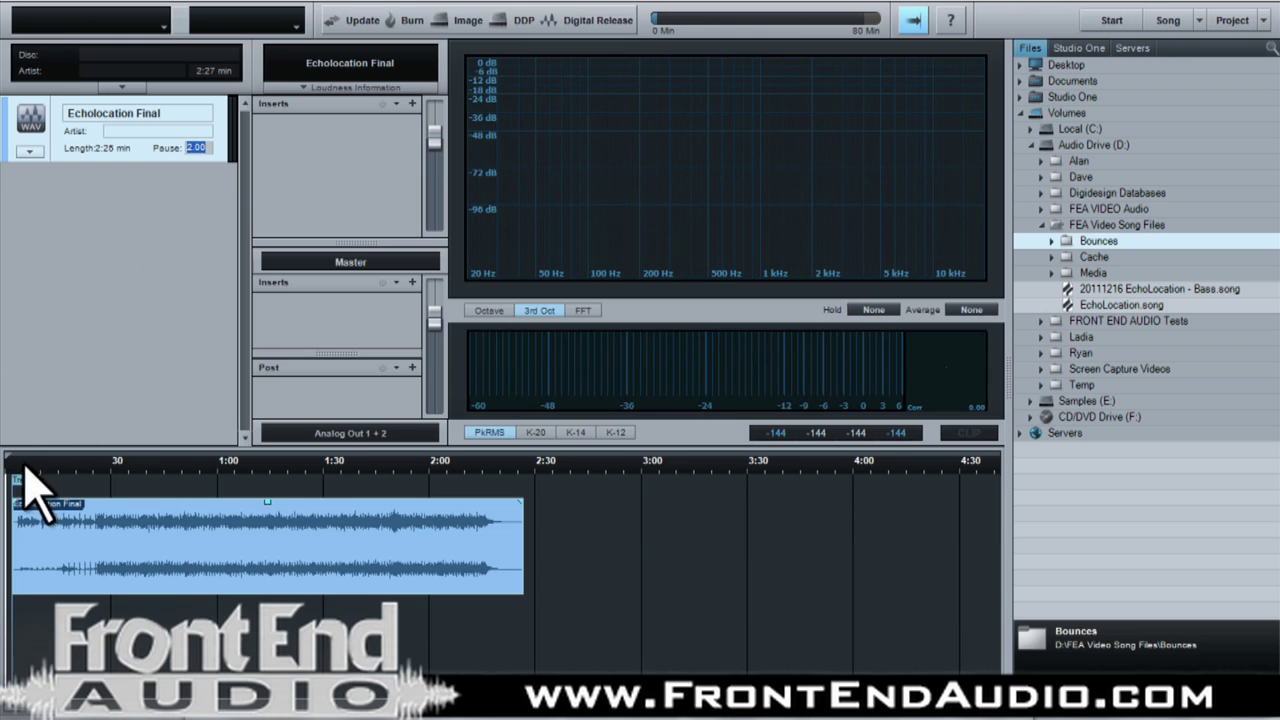
# Duplicate Echolocation Final as a second track and give it a 1-second pause
pyautogui.moveTo(22, 462); pyautogui.dragTo(125, 545)
pyautogui.moveTo(22, 462); pyautogui.dragTo(57, 420)
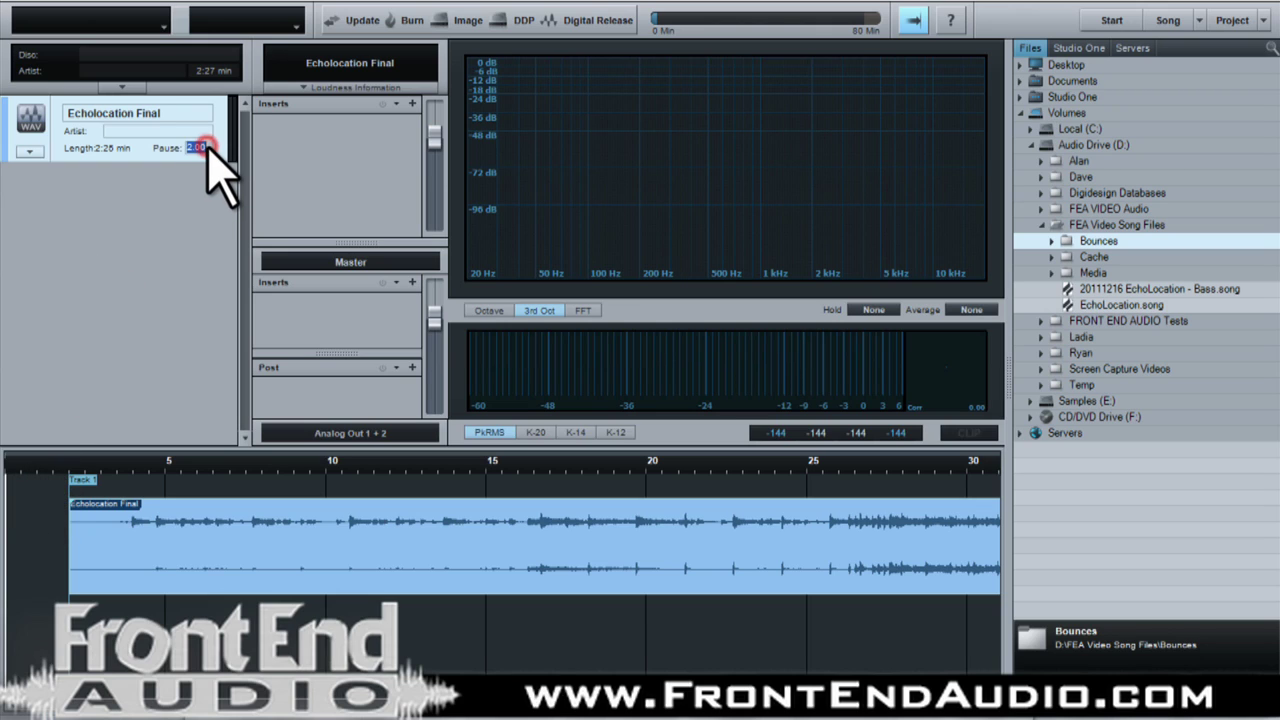
pyautogui.press('Return')
pyautogui.scroll(10, 207, 152)
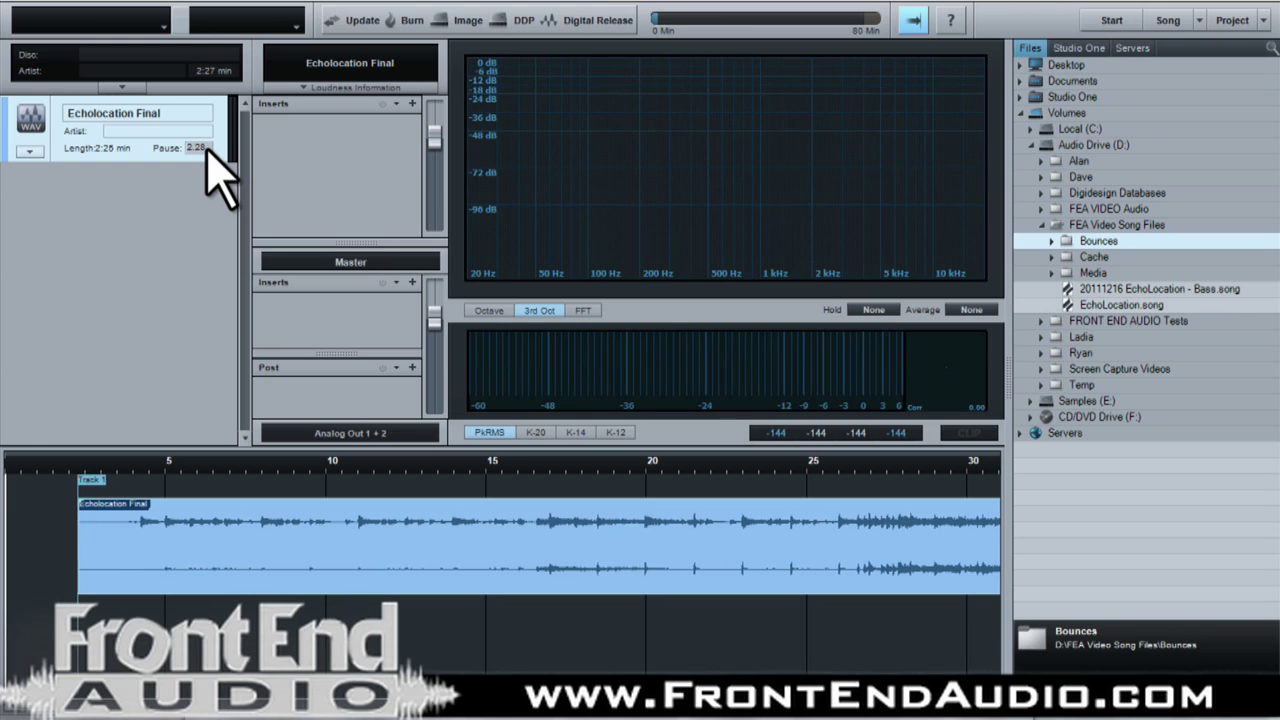
pyautogui.scroll(-10, 207, 152)
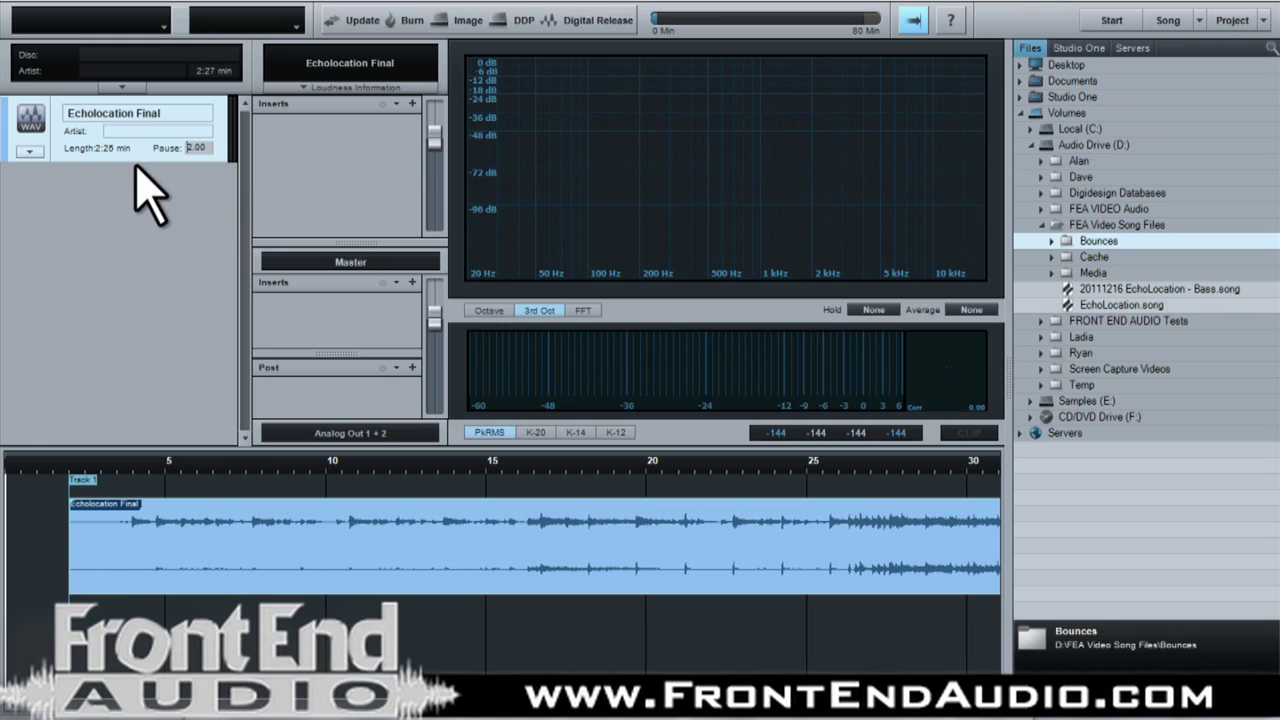
pyautogui.moveTo(257, 462); pyautogui.dragTo(183, 457)
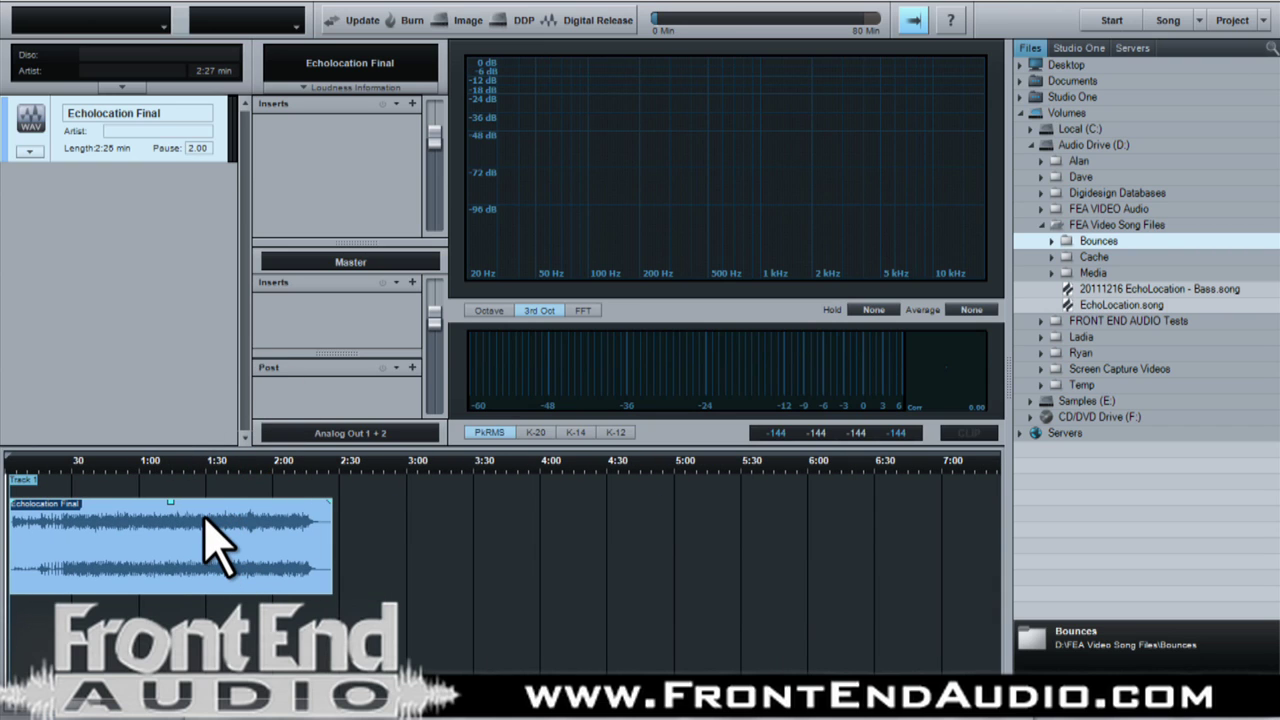
pyautogui.hotkey('ctrl', 'd')
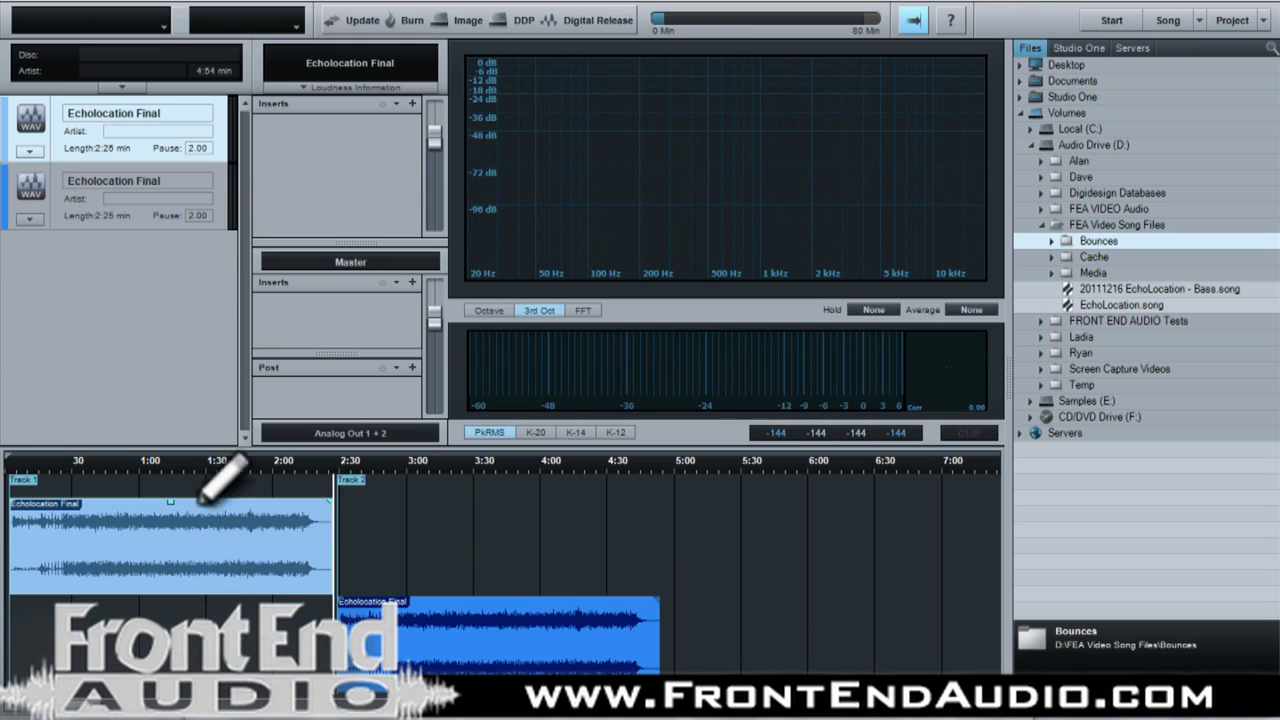
pyautogui.click(200, 214)
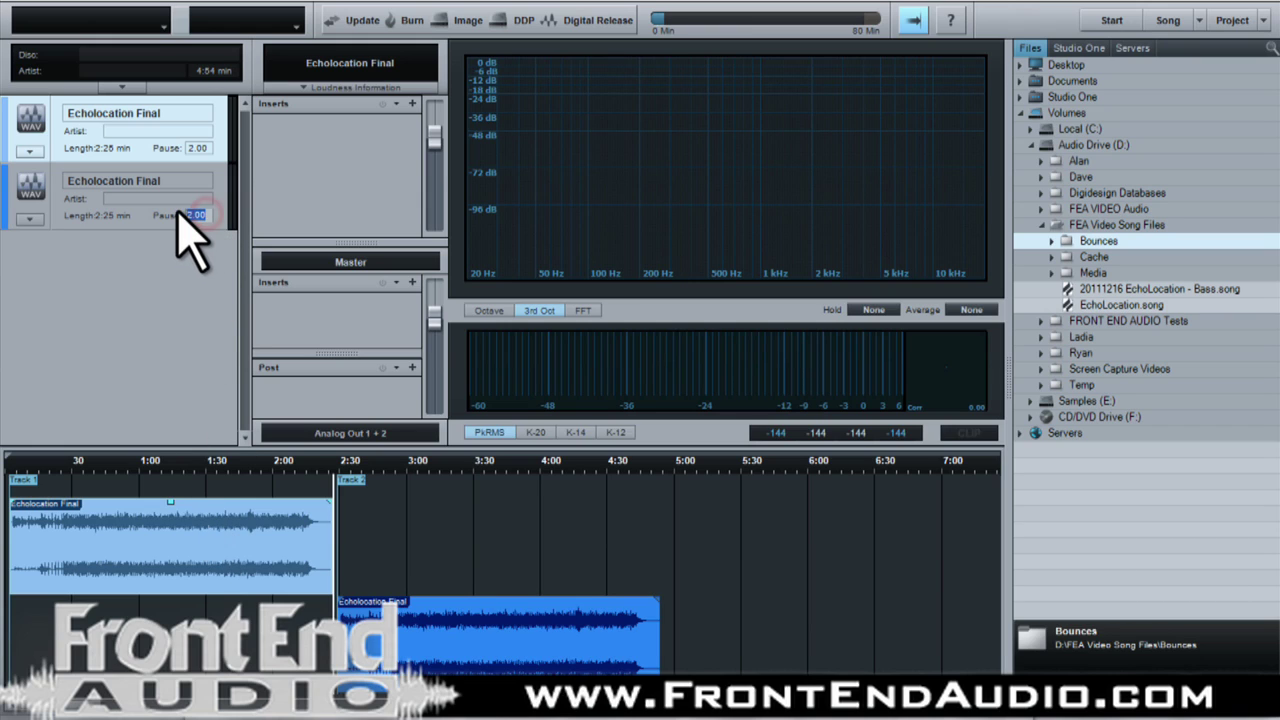
pyautogui.write('1')
pyautogui.press('Return')
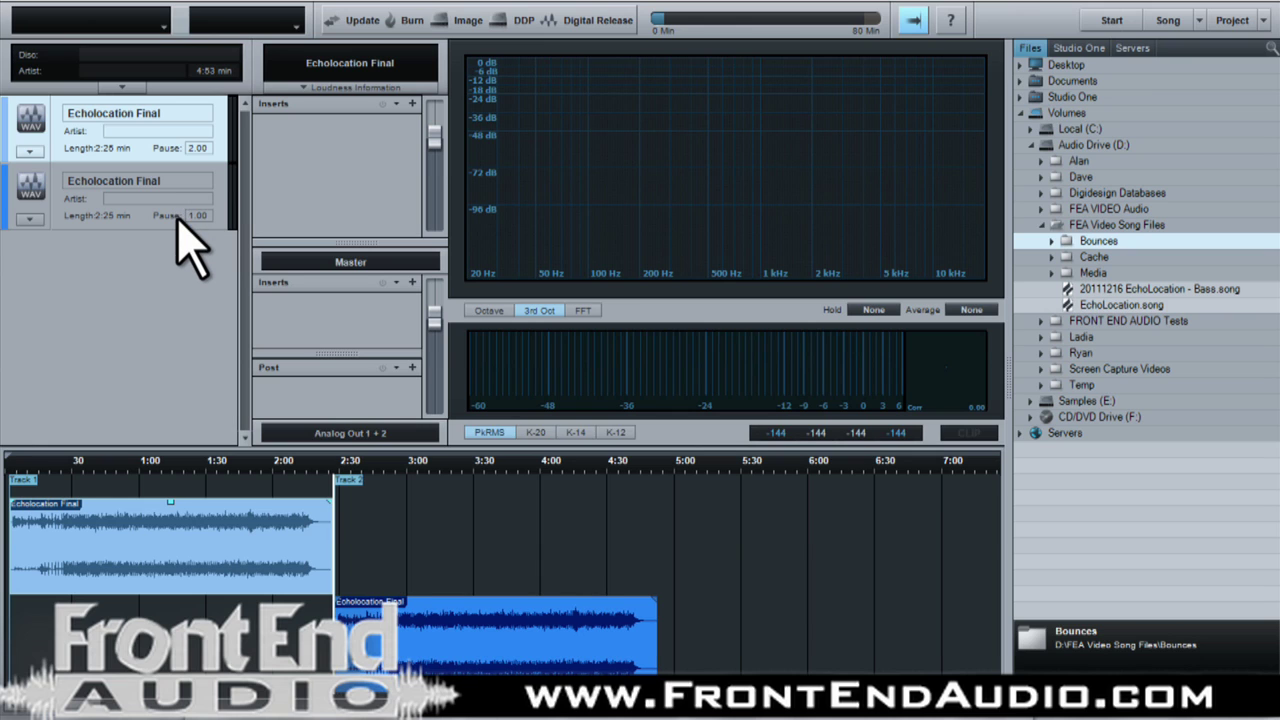
# Change the second track's pause to 0 so the disc runs 4:52
pyautogui.moveTo(325, 465); pyautogui.dragTo(343, 580)
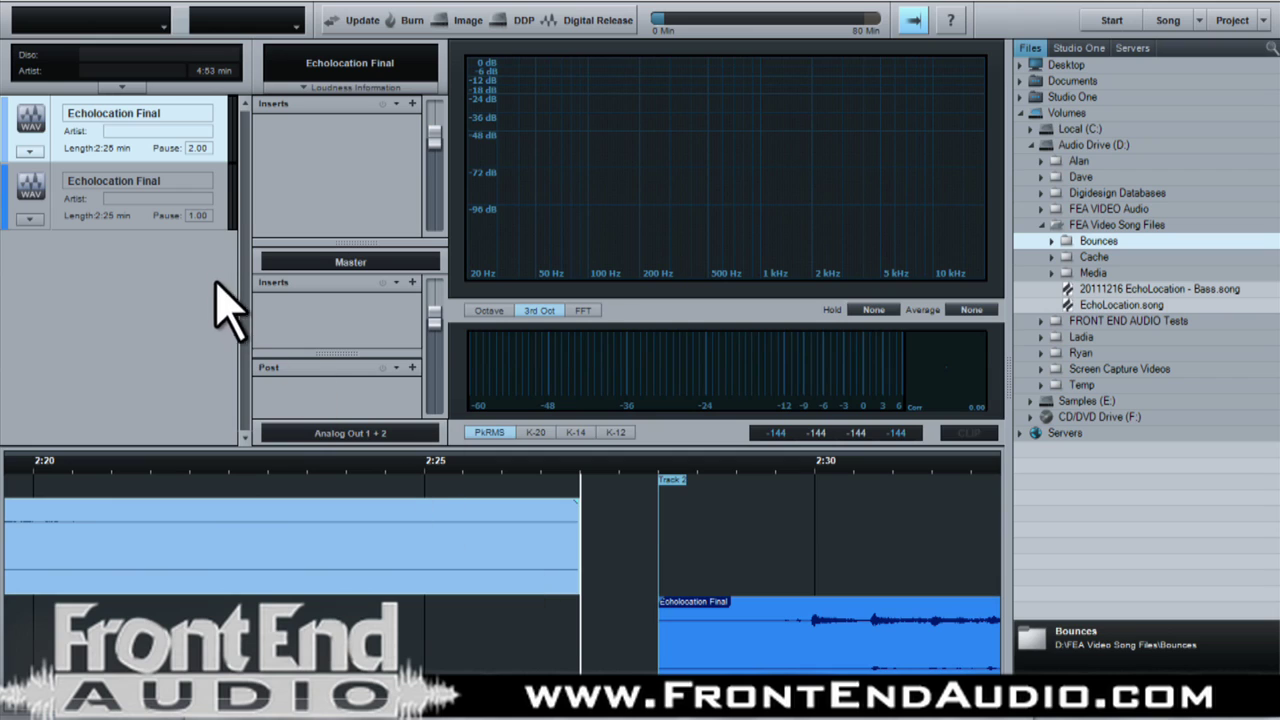
pyautogui.click(205, 217)
pyautogui.write('0')
pyautogui.press('Return')
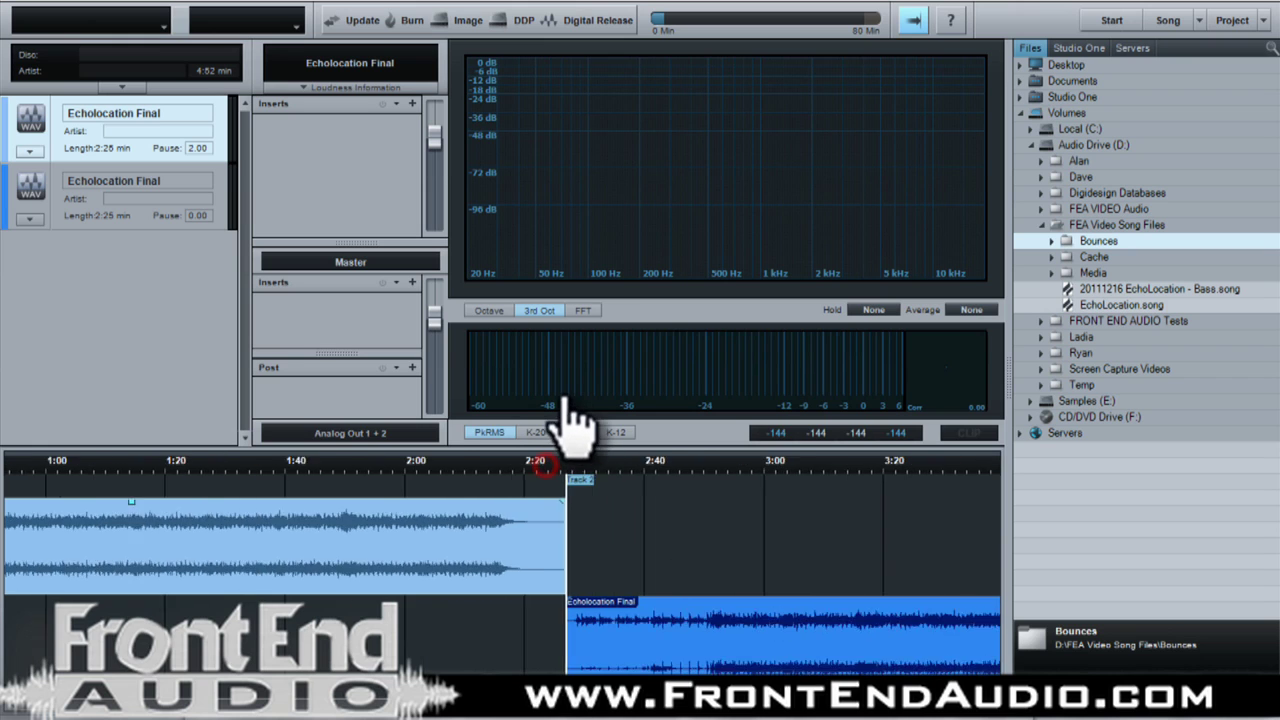
pyautogui.press('z')
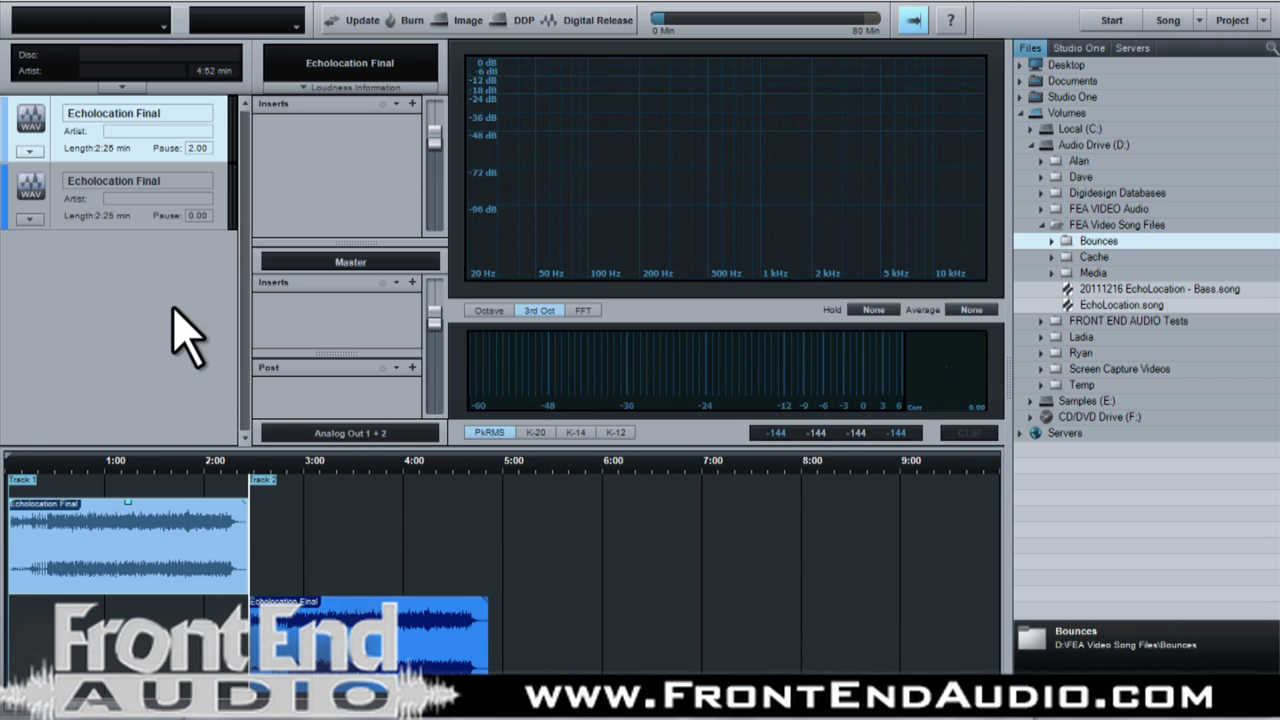
# Fill in the second track's Artist metadata, then collapse the metadata fields
pyautogui.click(29, 218)
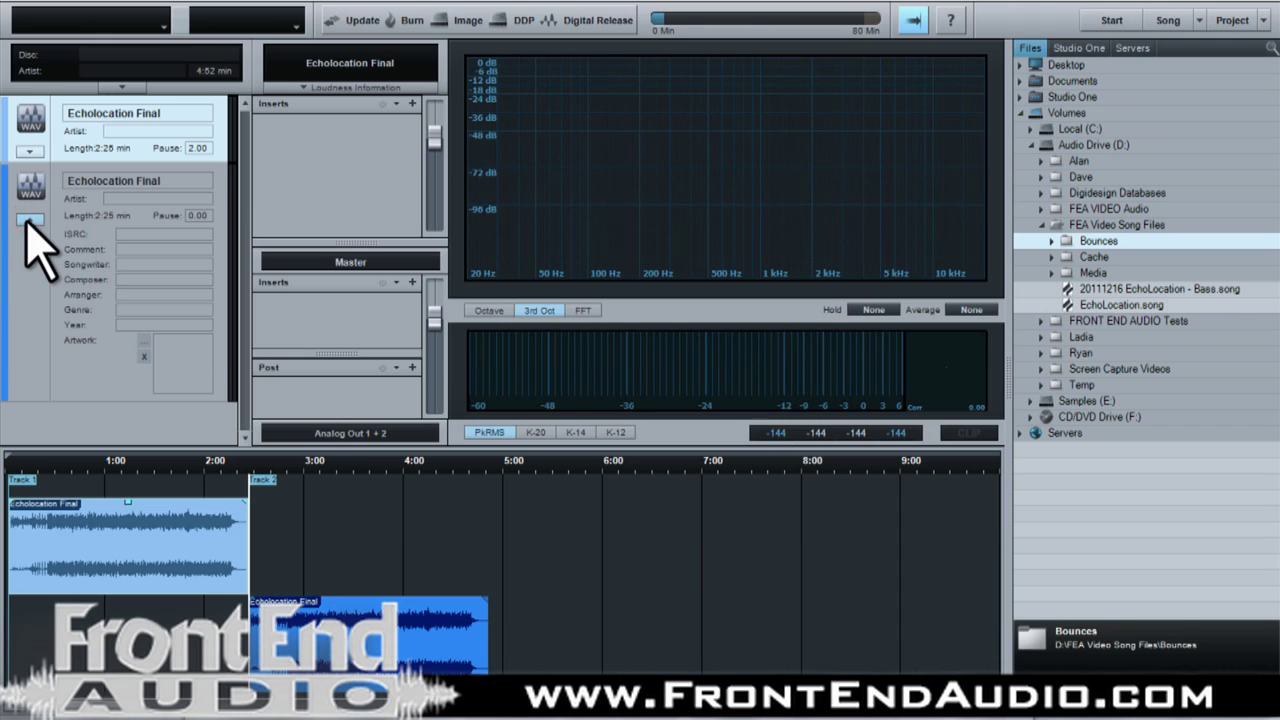
pyautogui.click(113, 199)
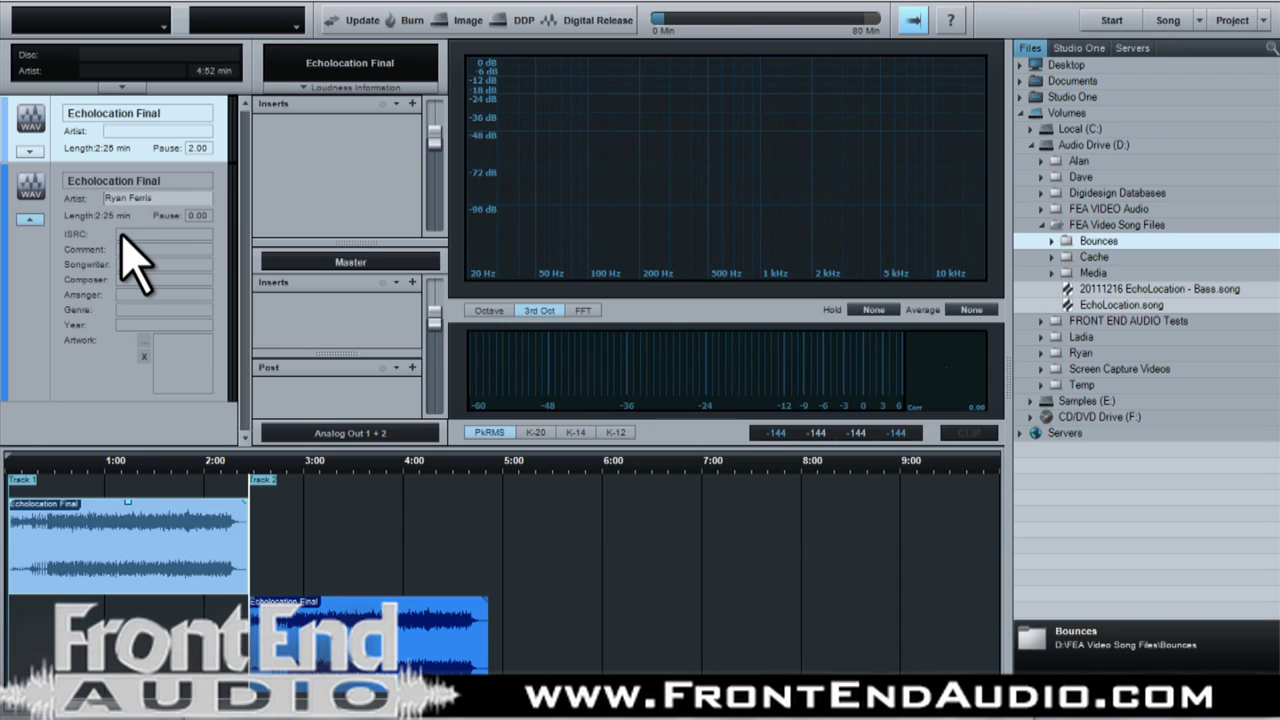
pyautogui.click(145, 262)
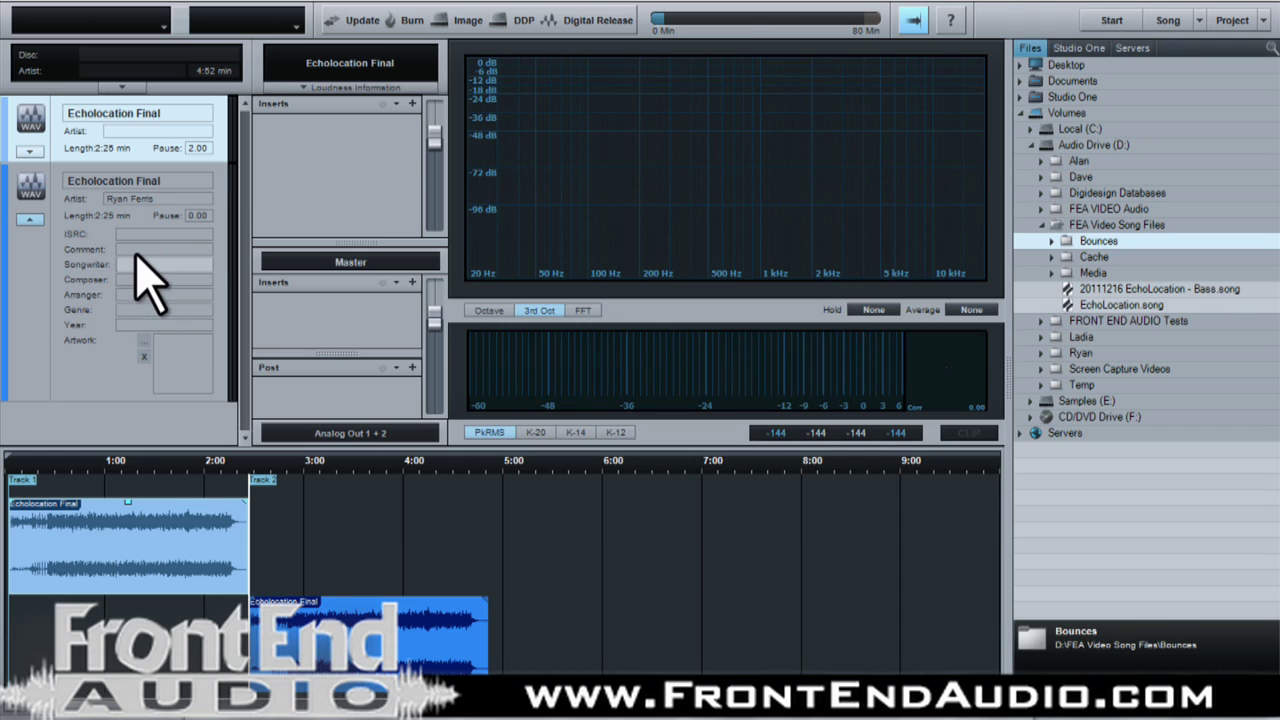
pyautogui.click(136, 249)
pyautogui.click(128, 309)
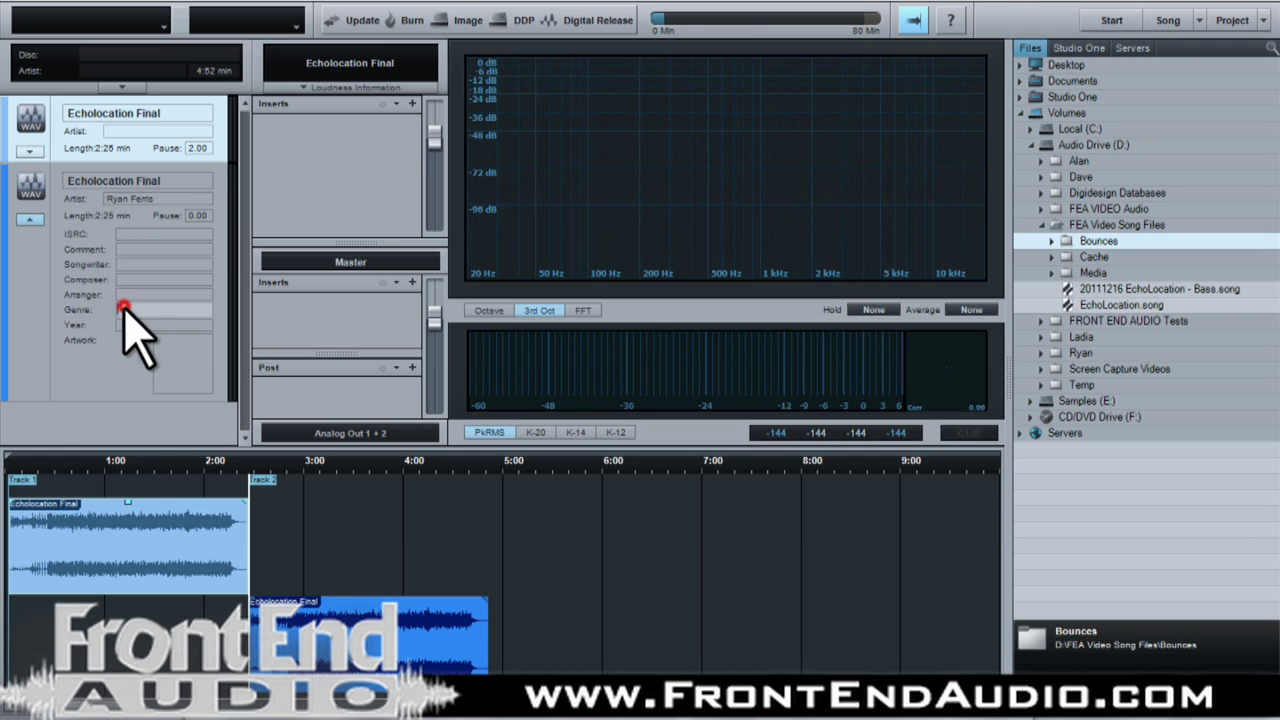
pyautogui.click(129, 247)
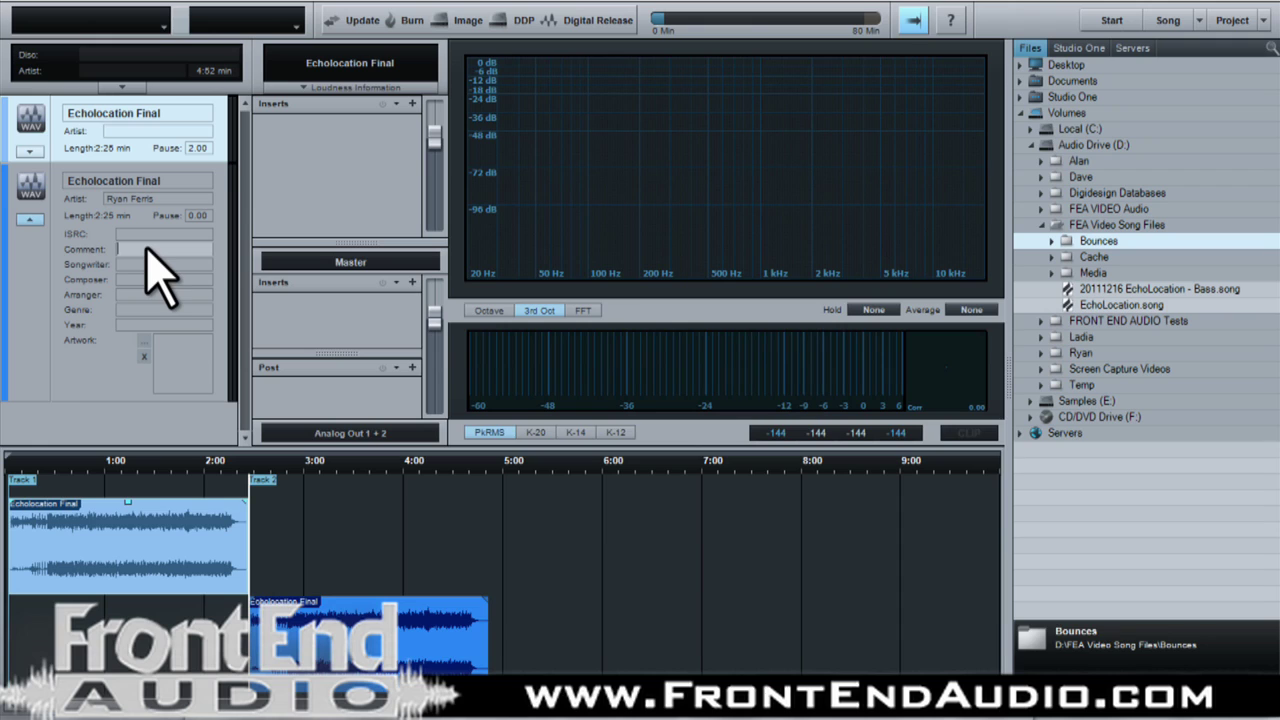
pyautogui.click(30, 218)
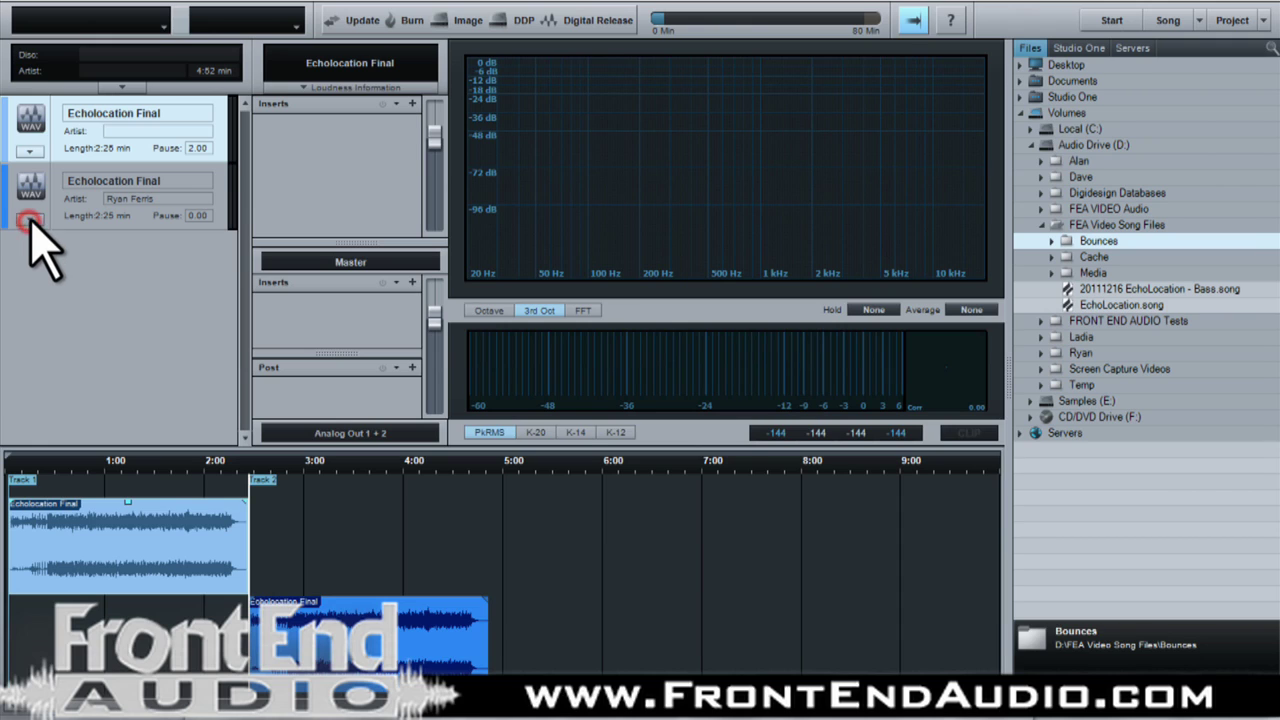
# Rename the second track to 'Echolocation Final 2' and close the file browser
pyautogui.click(172, 179)
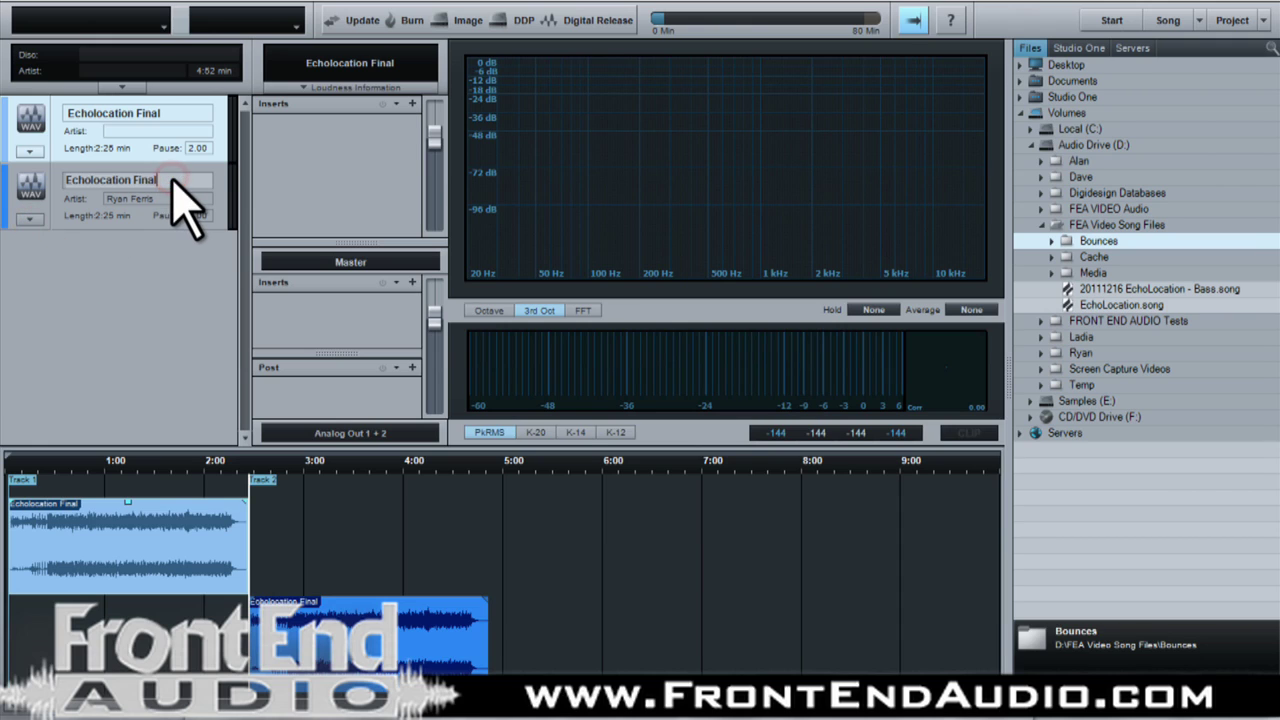
pyautogui.click(156, 271)
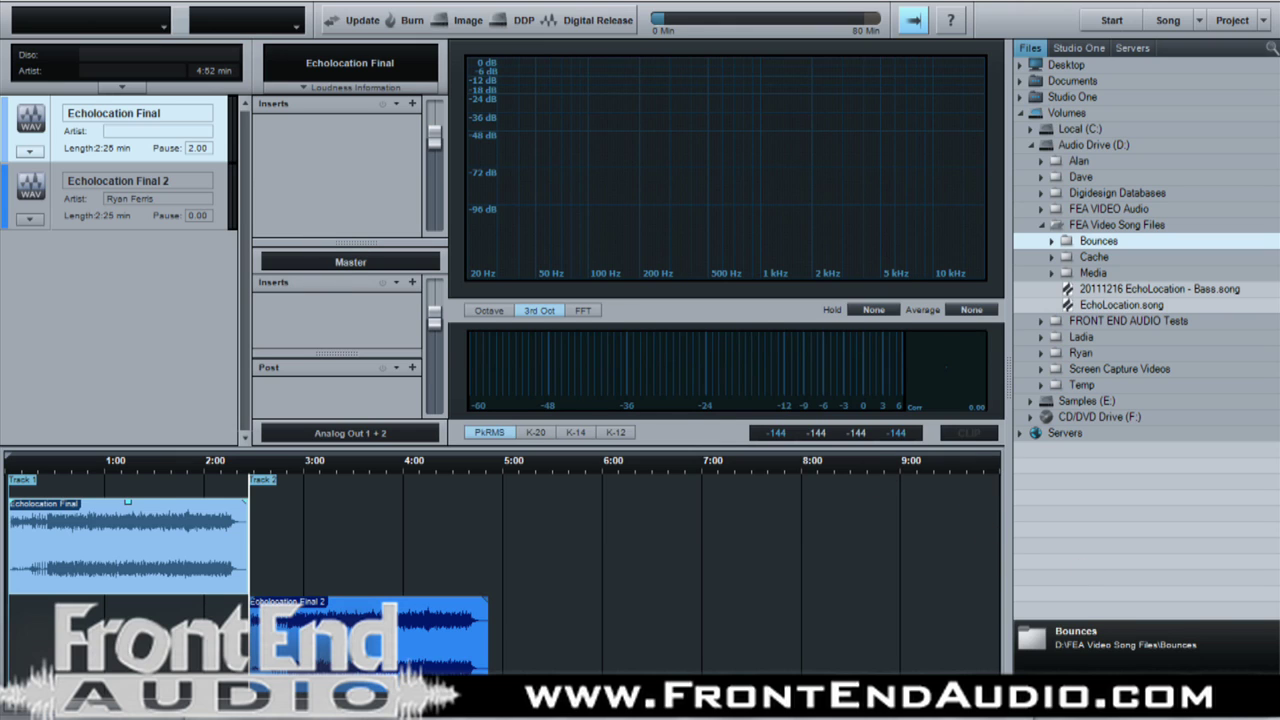
pyautogui.press('F5')
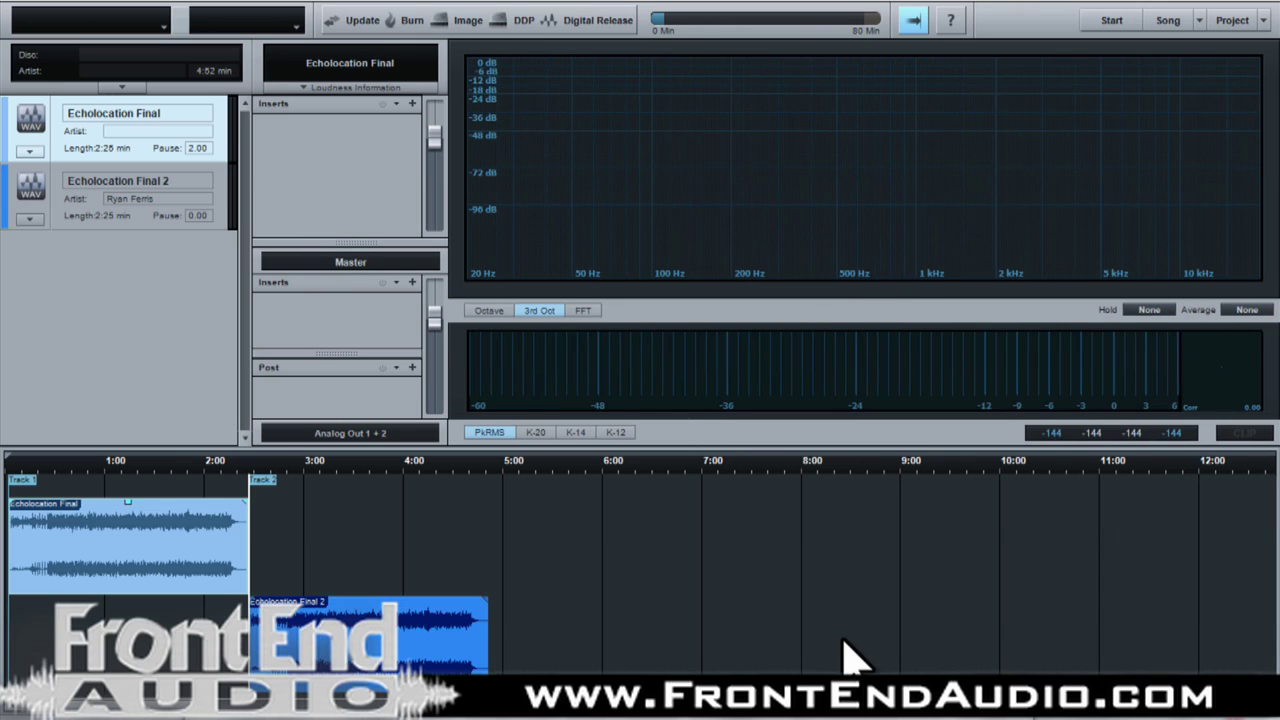
# Add a Compressor to the master channel's inserts at default settings
pyautogui.click(411, 283)
pyautogui.scroll(-4, 505, 380)
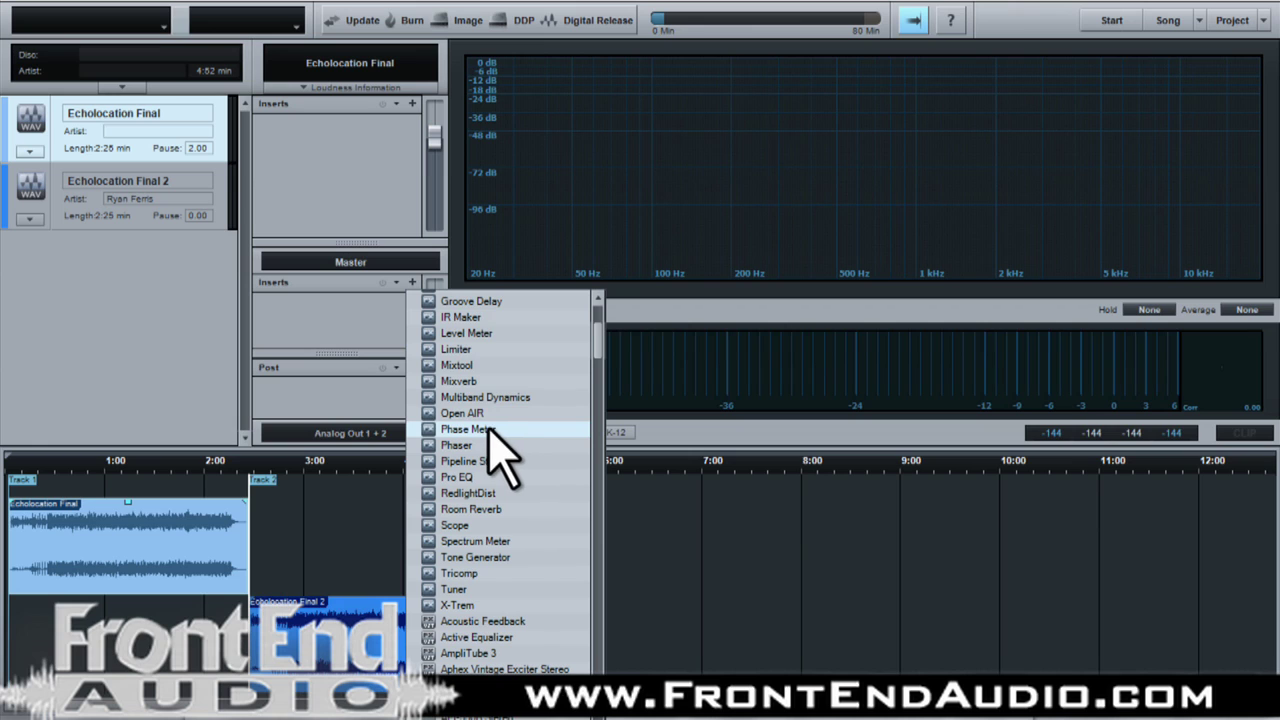
pyautogui.scroll(4, 490, 430)
pyautogui.click(489, 416)
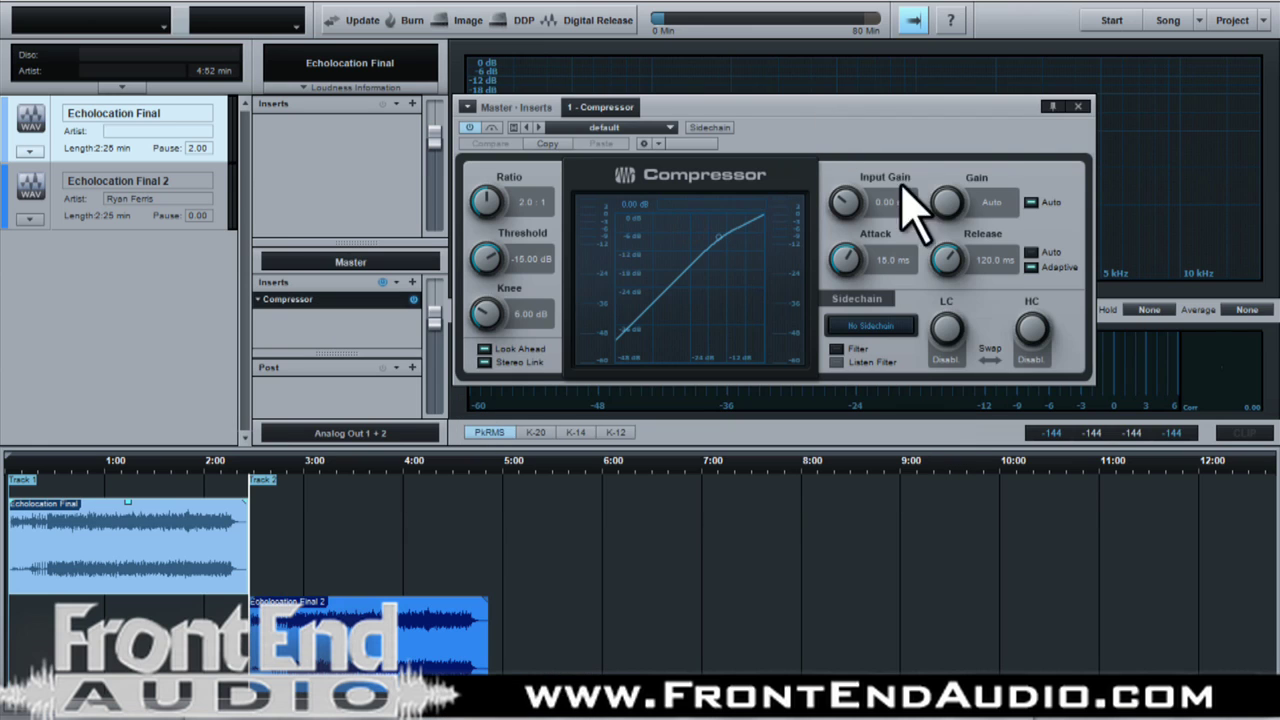
pyautogui.click(1077, 106)
# Add a Limiter to the master channel's post-fader slot at default settings
pyautogui.click(412, 367)
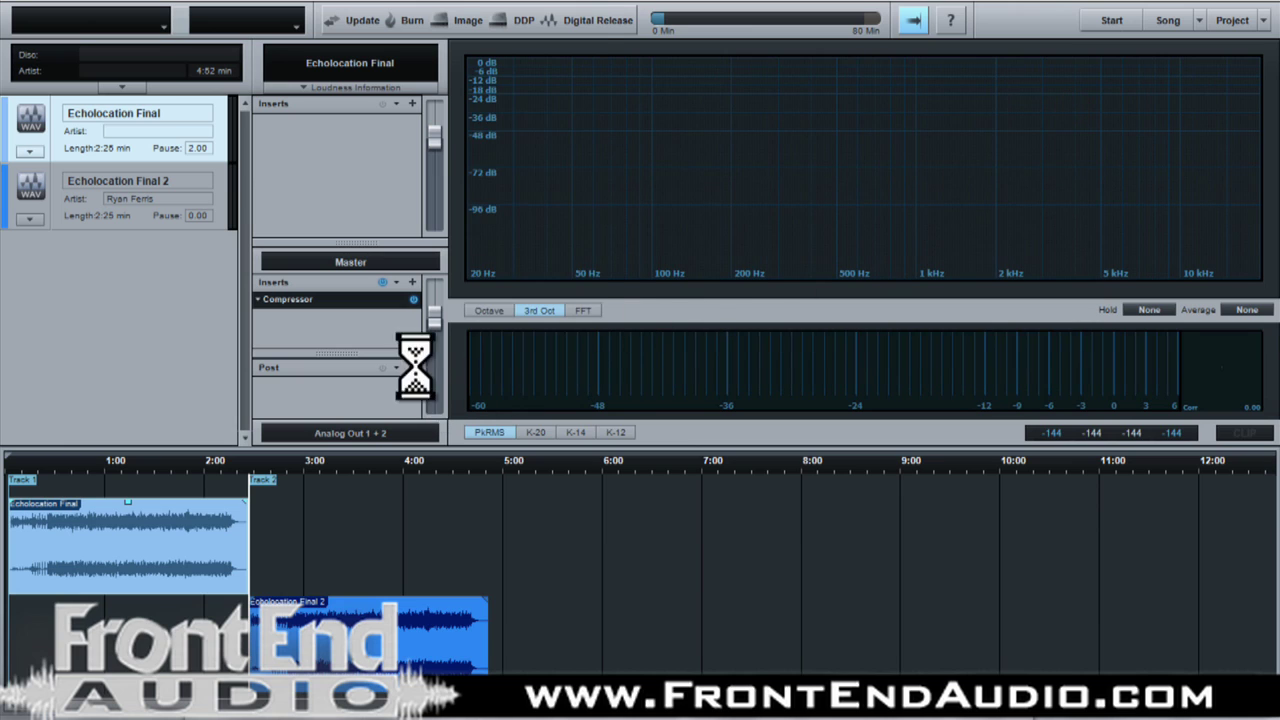
pyautogui.scroll(-2, 480, 250)
pyautogui.click(490, 101)
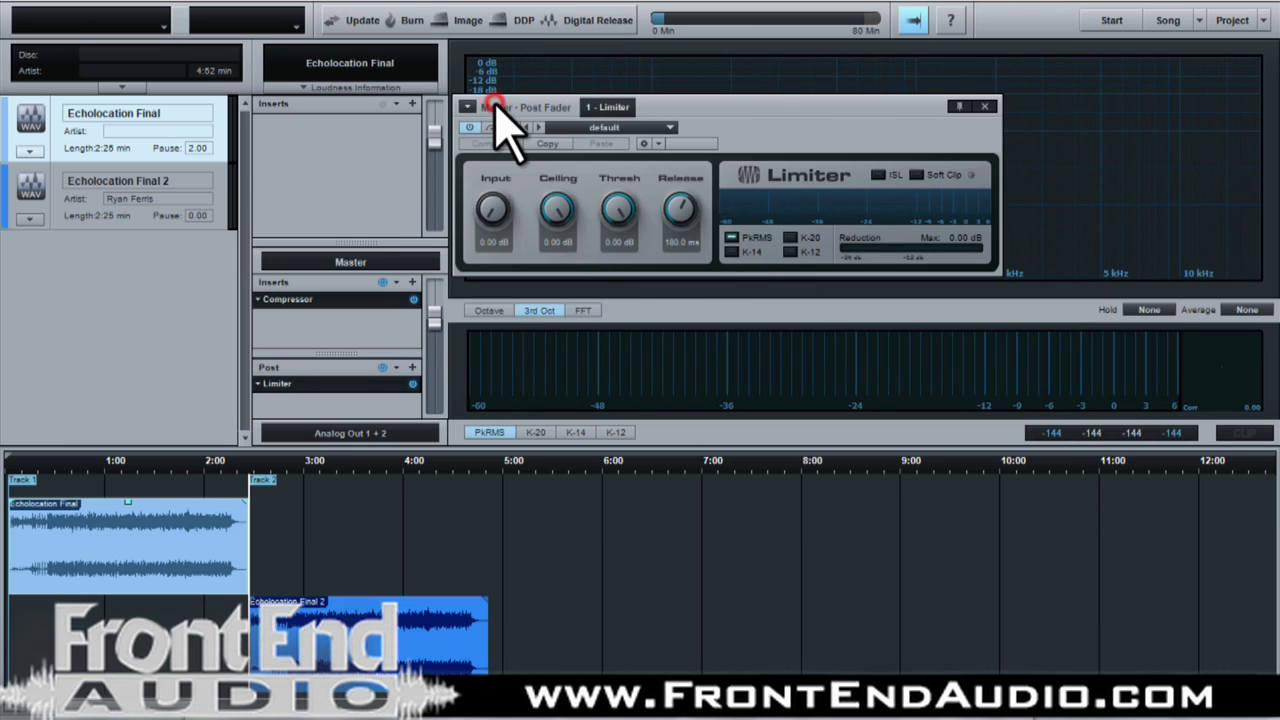
pyautogui.click(984, 106)
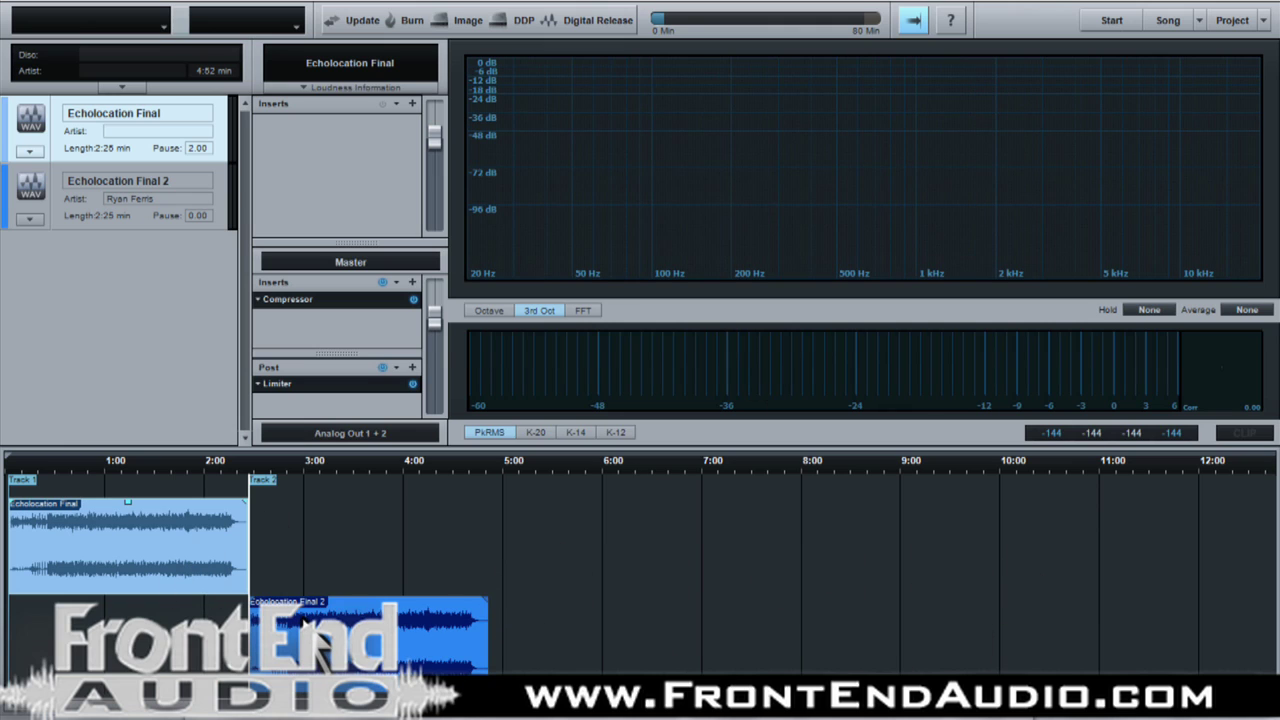
pyautogui.click(305, 625)
# Insert Pro EQ on Echolocation Final, trying More Bass before settling on the Phone Booth preset
pyautogui.click(163, 533)
pyautogui.click(412, 104)
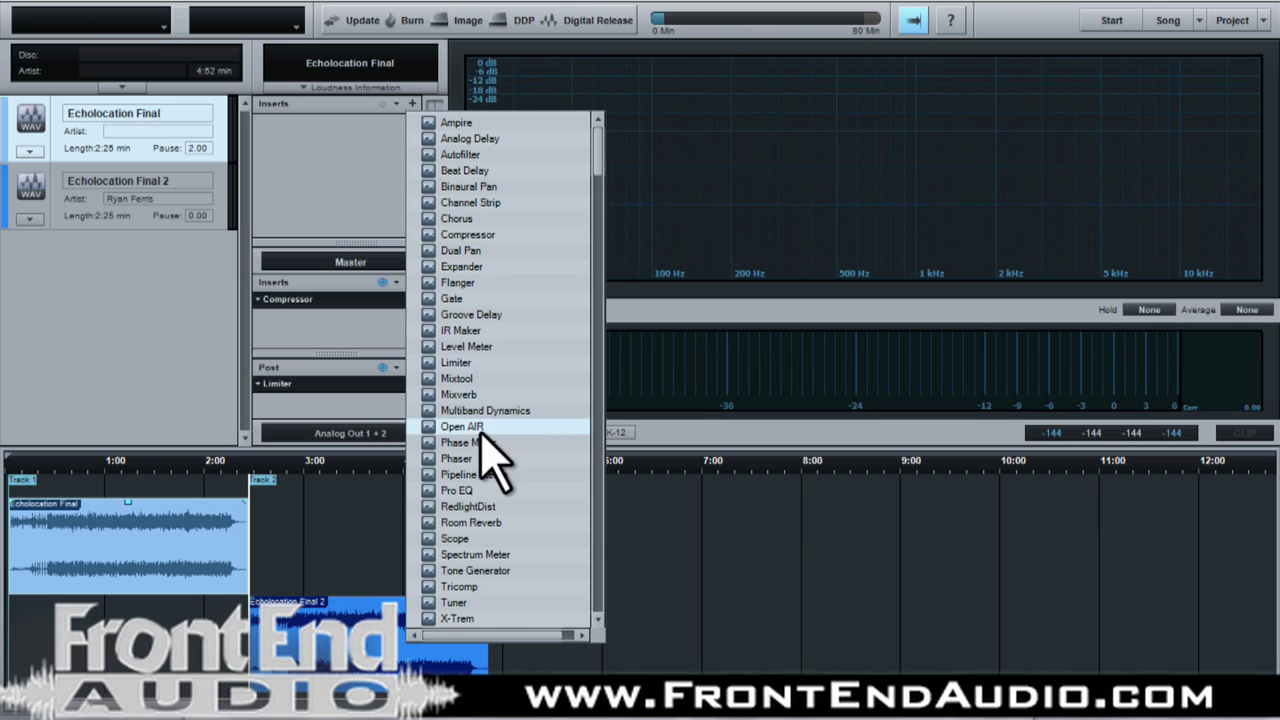
pyautogui.click(468, 490)
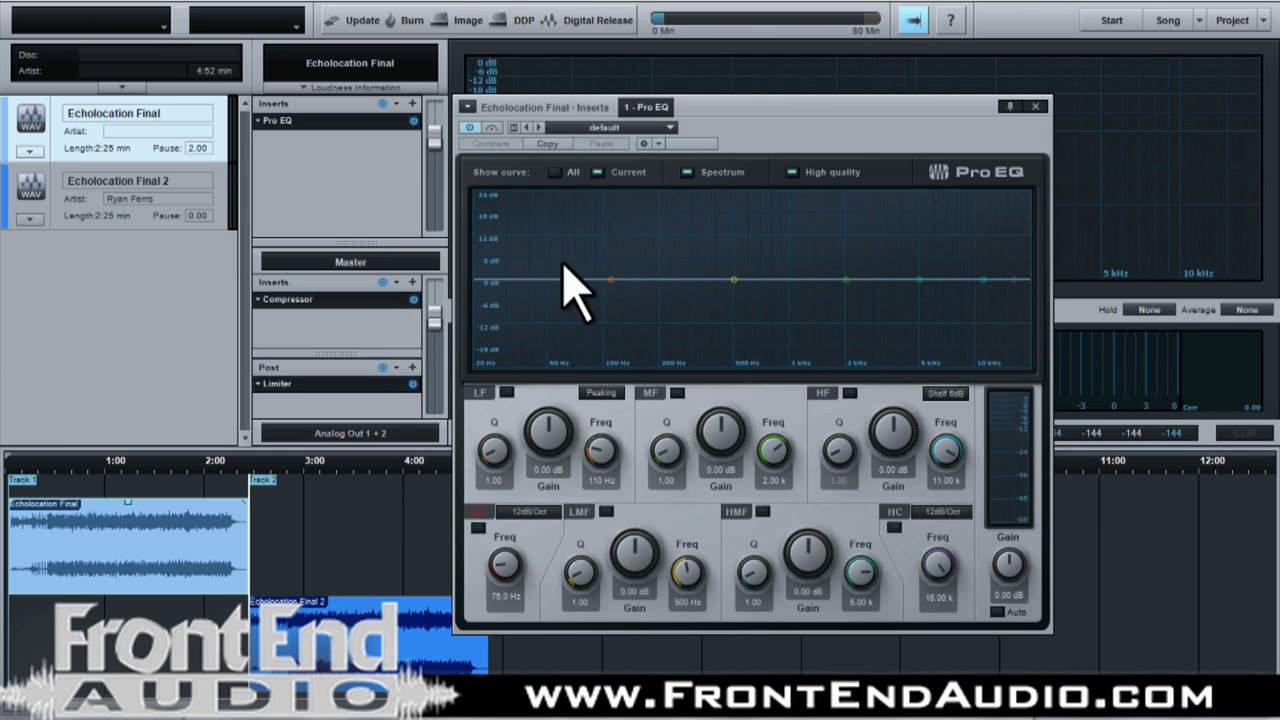
pyautogui.click(669, 128)
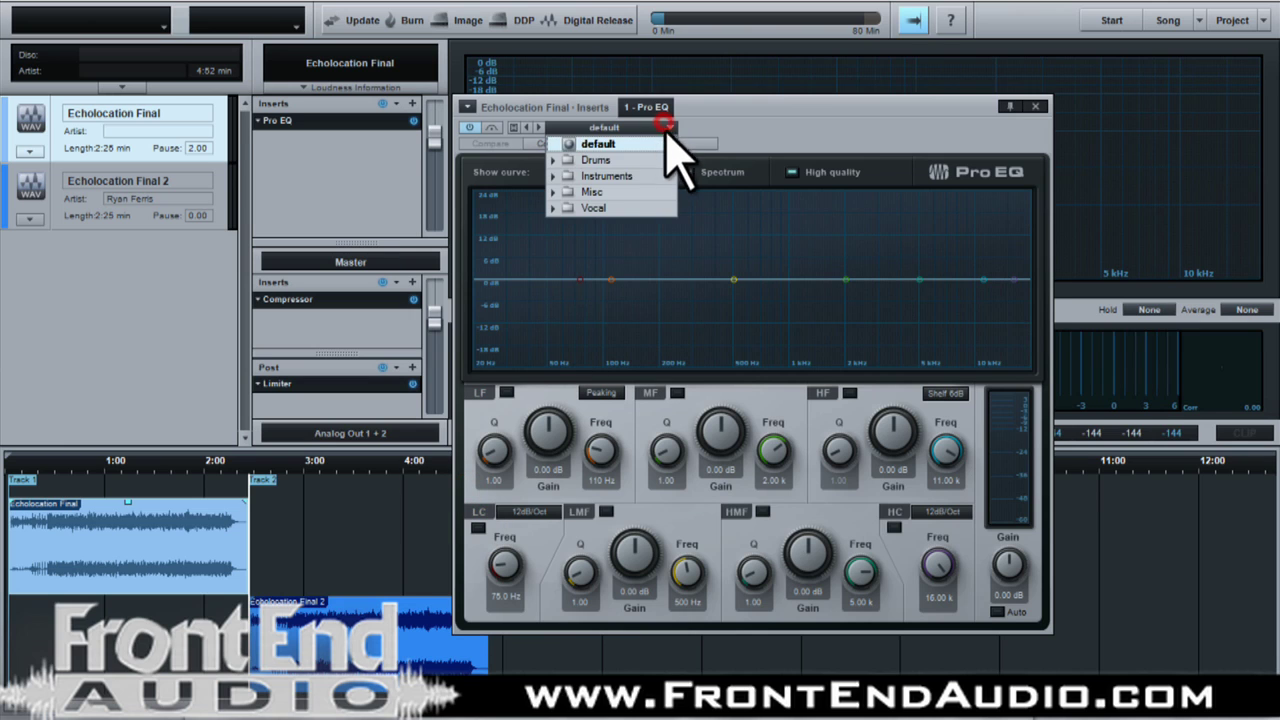
pyautogui.click(614, 192)
pyautogui.click(620, 272)
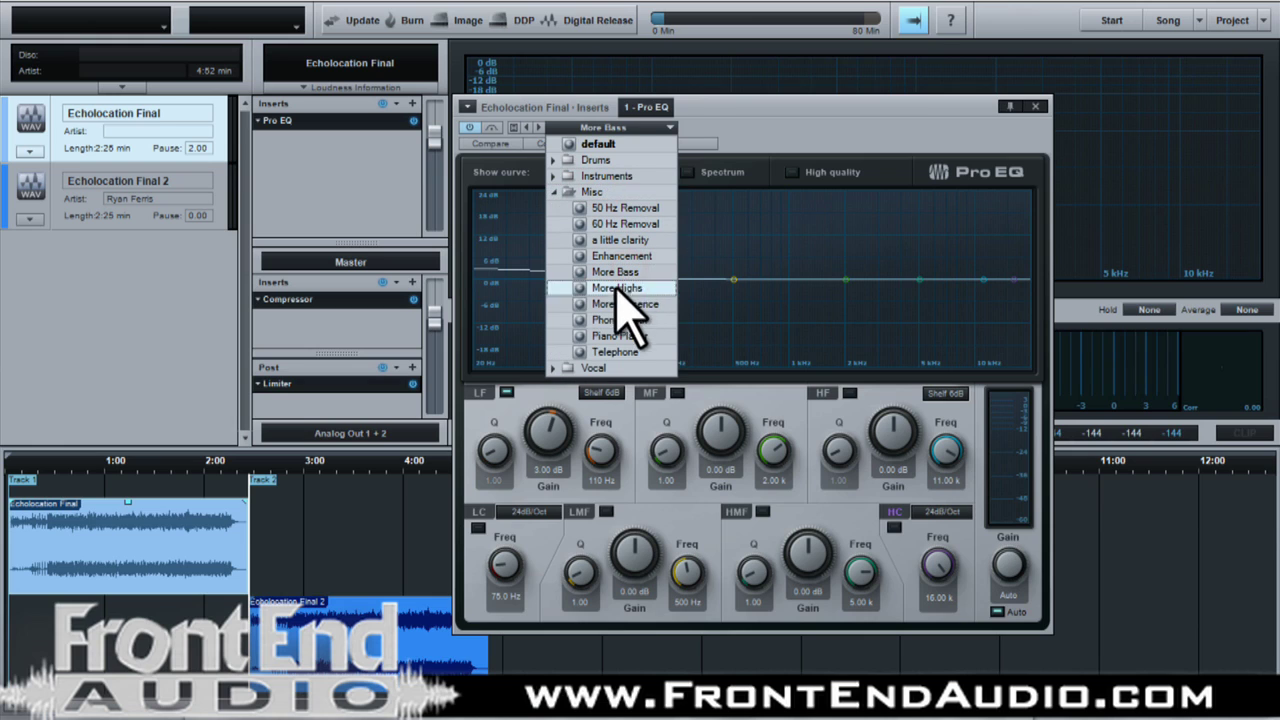
pyautogui.click(612, 320)
pyautogui.click(1041, 107)
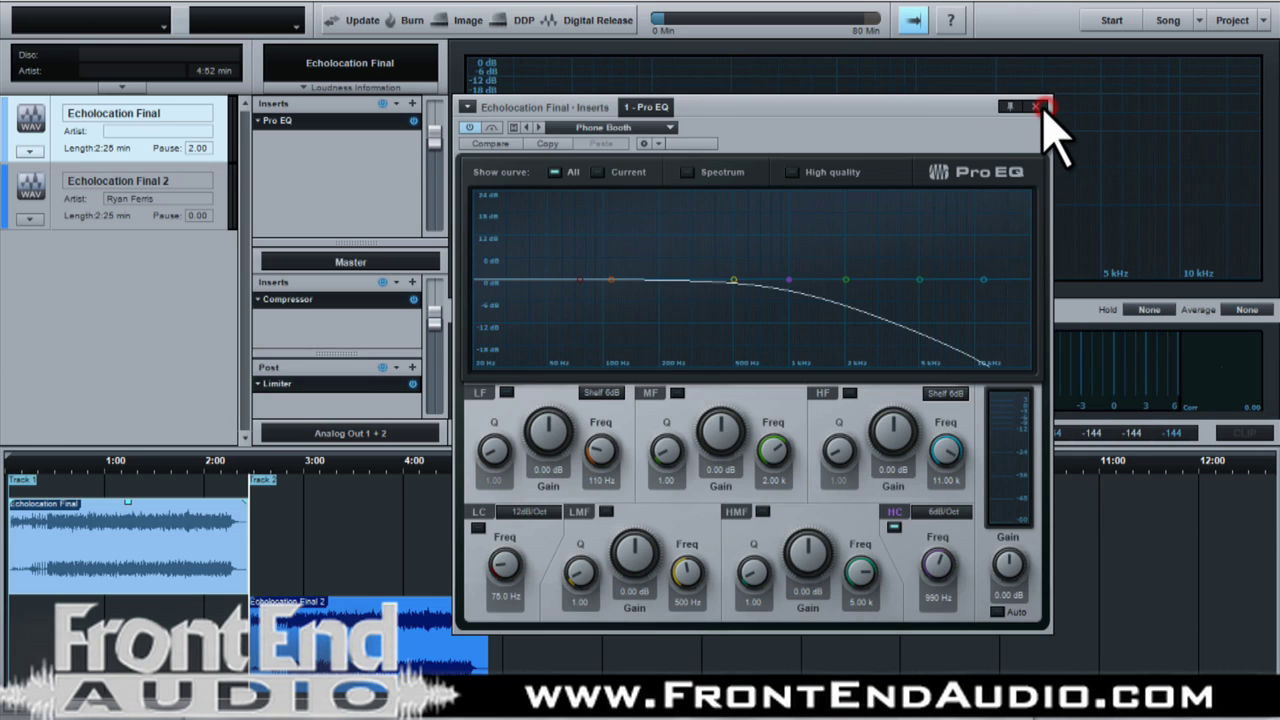
pyautogui.click(1040, 107)
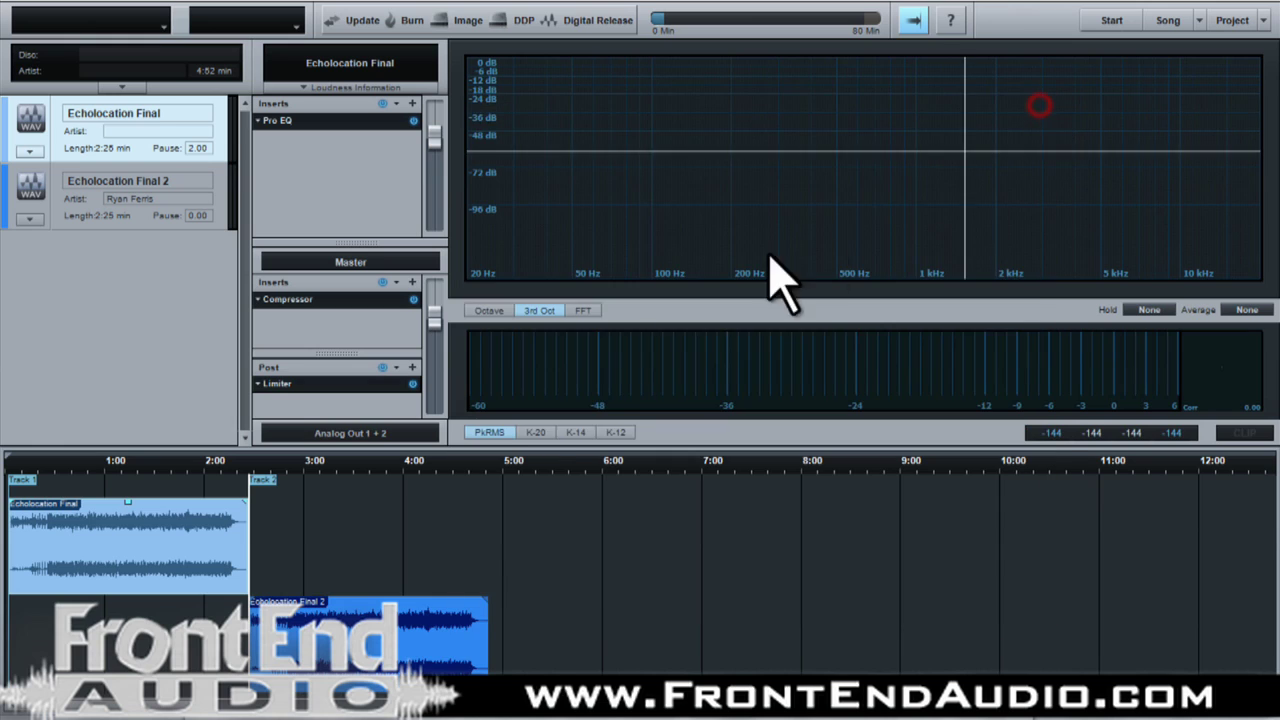
pyautogui.click(400, 650)
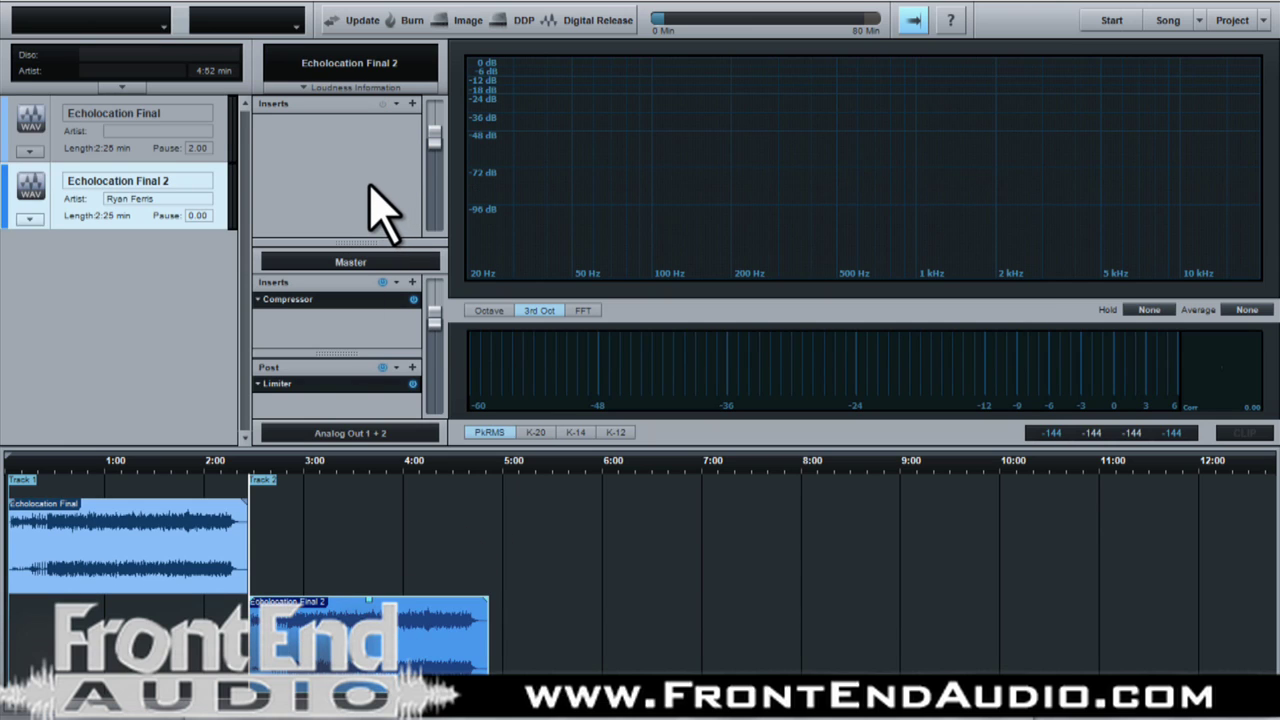
# Insert C6 Stereo on Echolocation Final 2 and load its Mastering > Mastering B preset
pyautogui.click(412, 104)
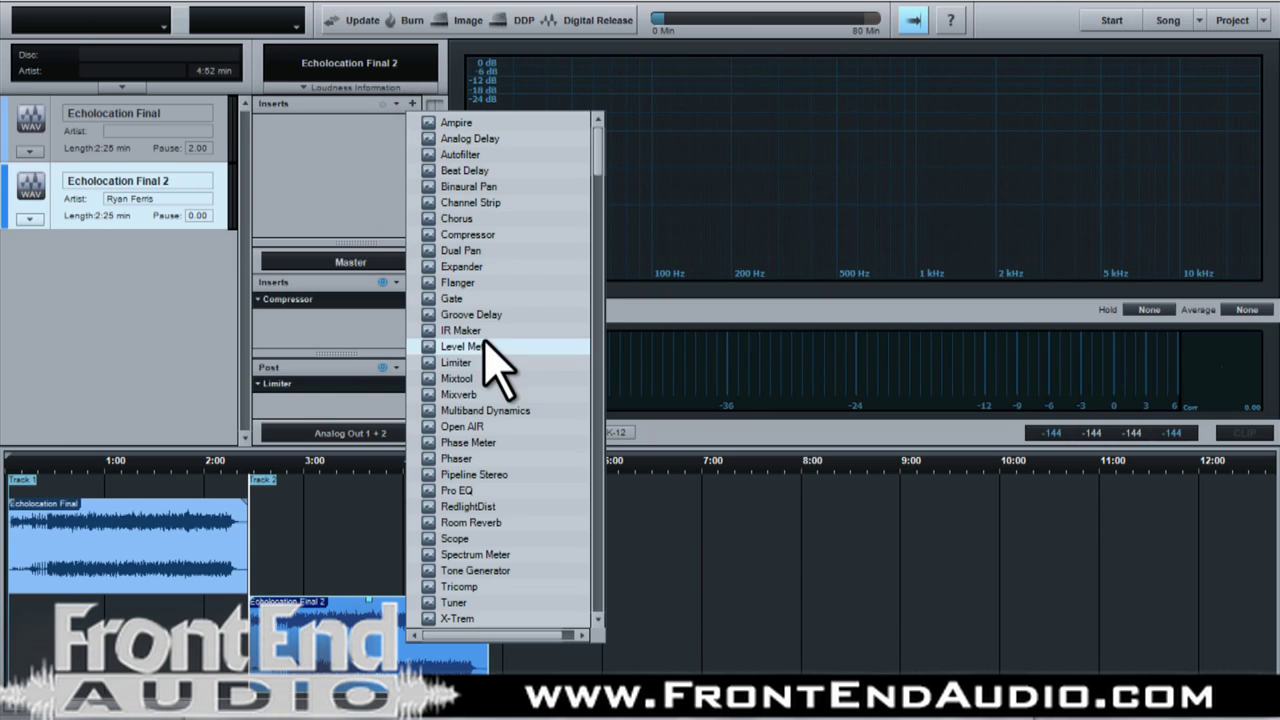
pyautogui.scroll(-8, 474, 473)
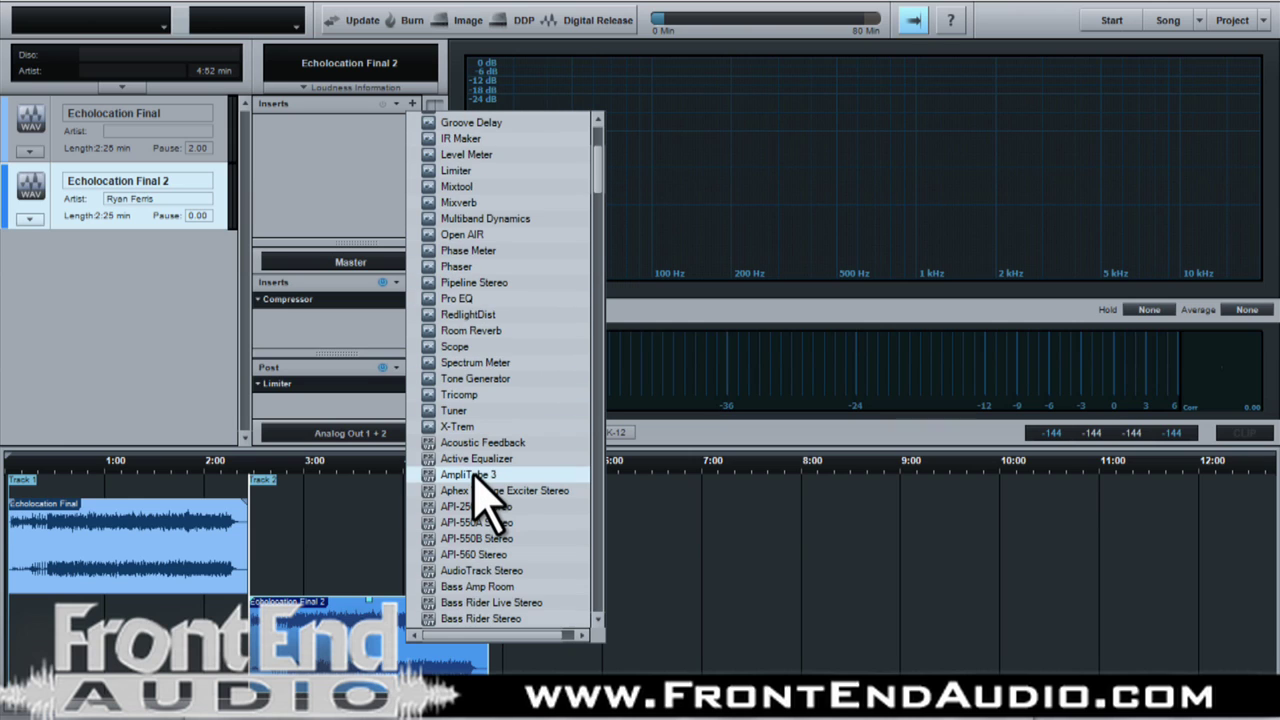
pyautogui.scroll(-1, 474, 476)
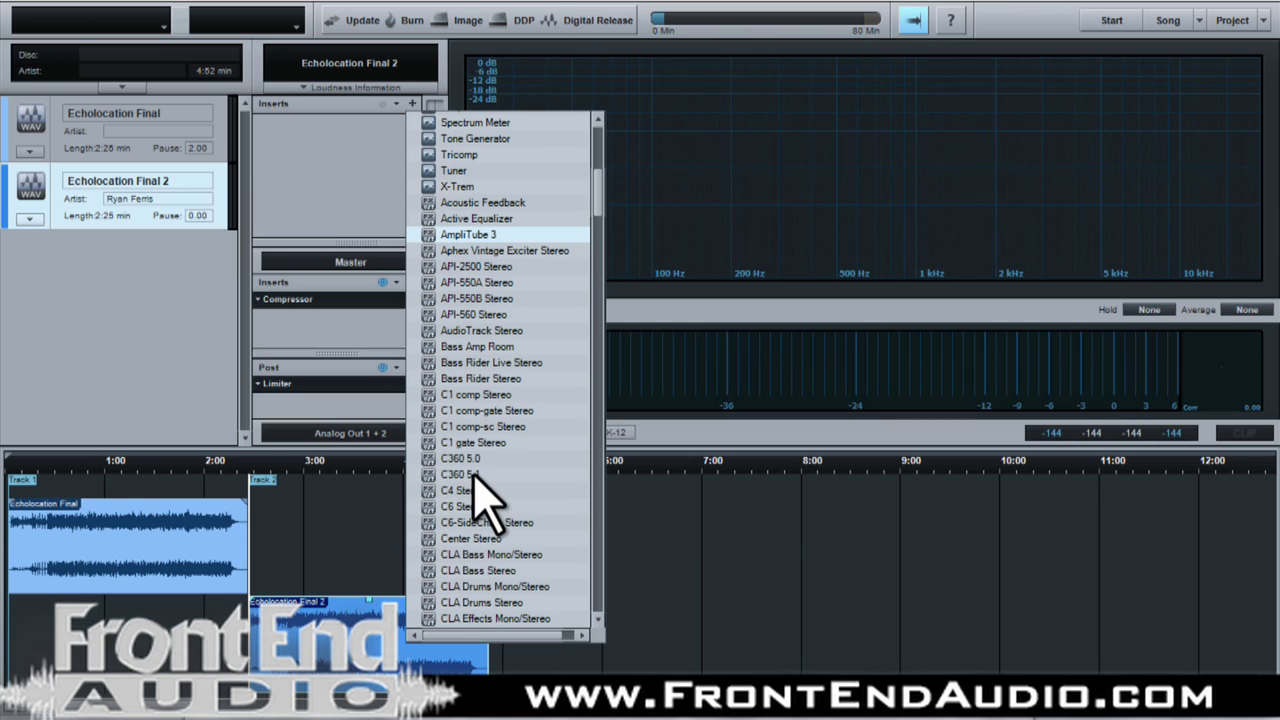
pyautogui.click(488, 507)
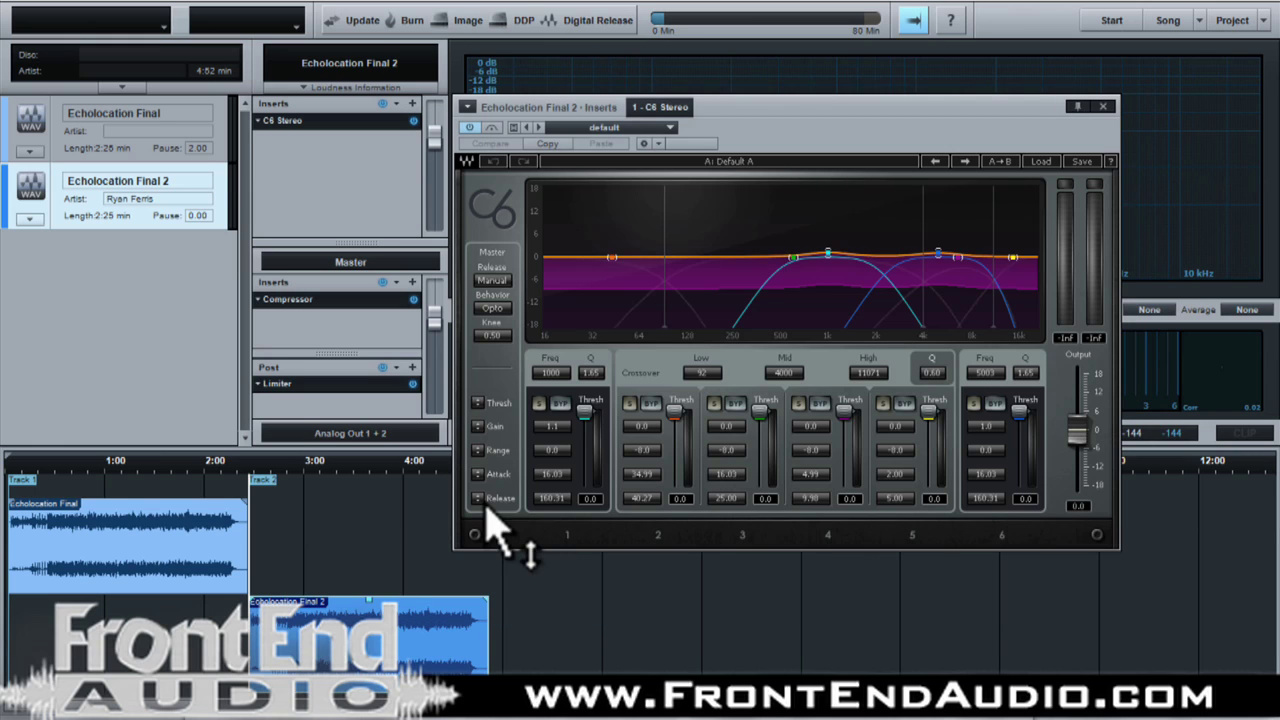
pyautogui.click(669, 128)
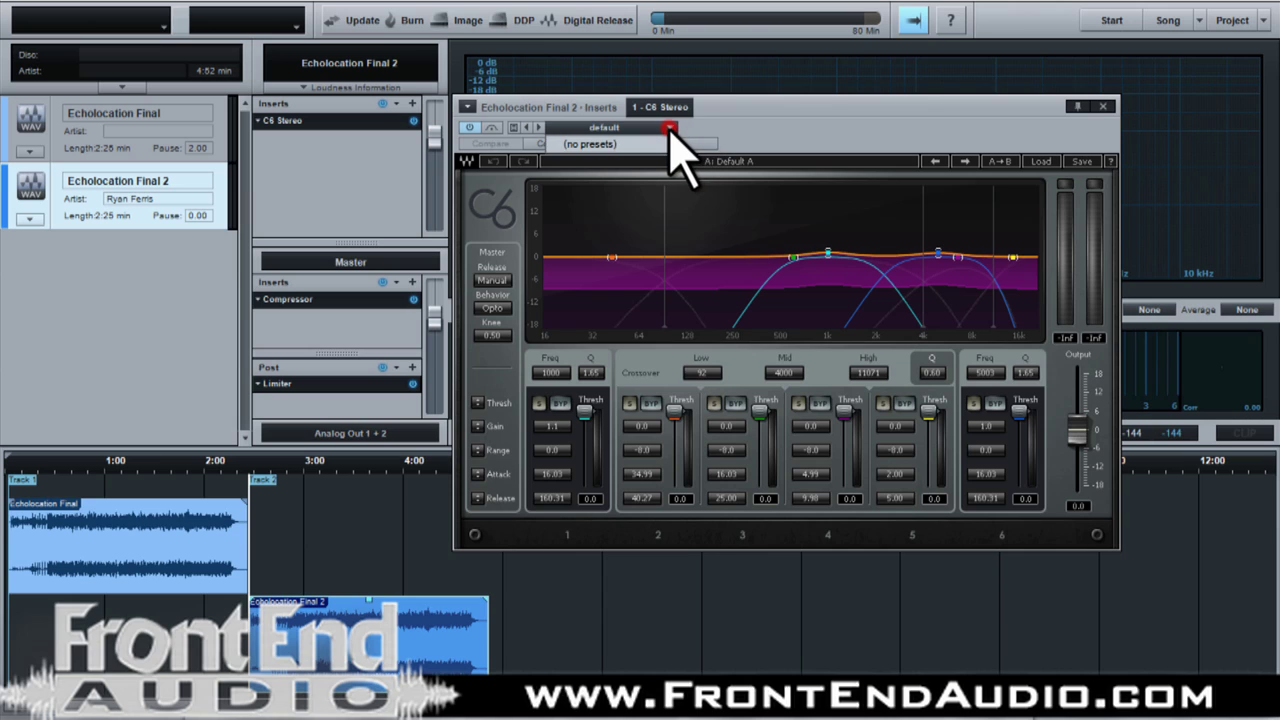
pyautogui.click(775, 120)
pyautogui.click(1038, 162)
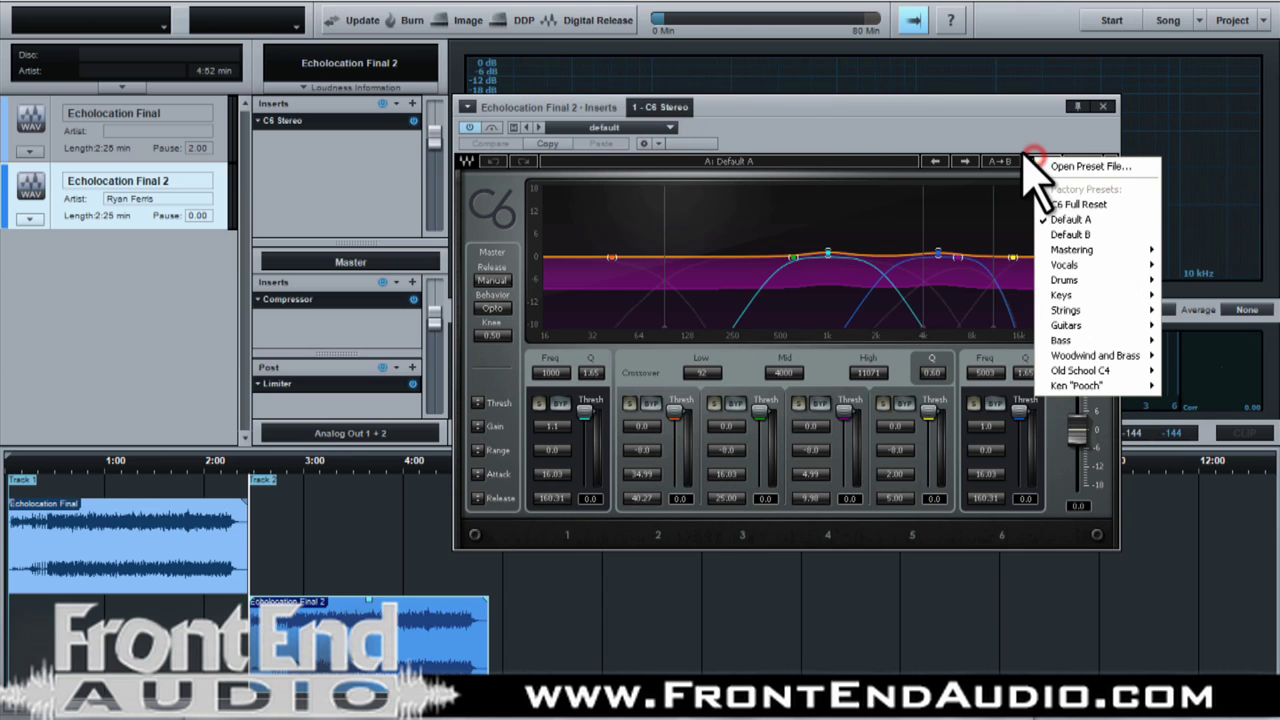
pyautogui.moveTo(1095, 250)
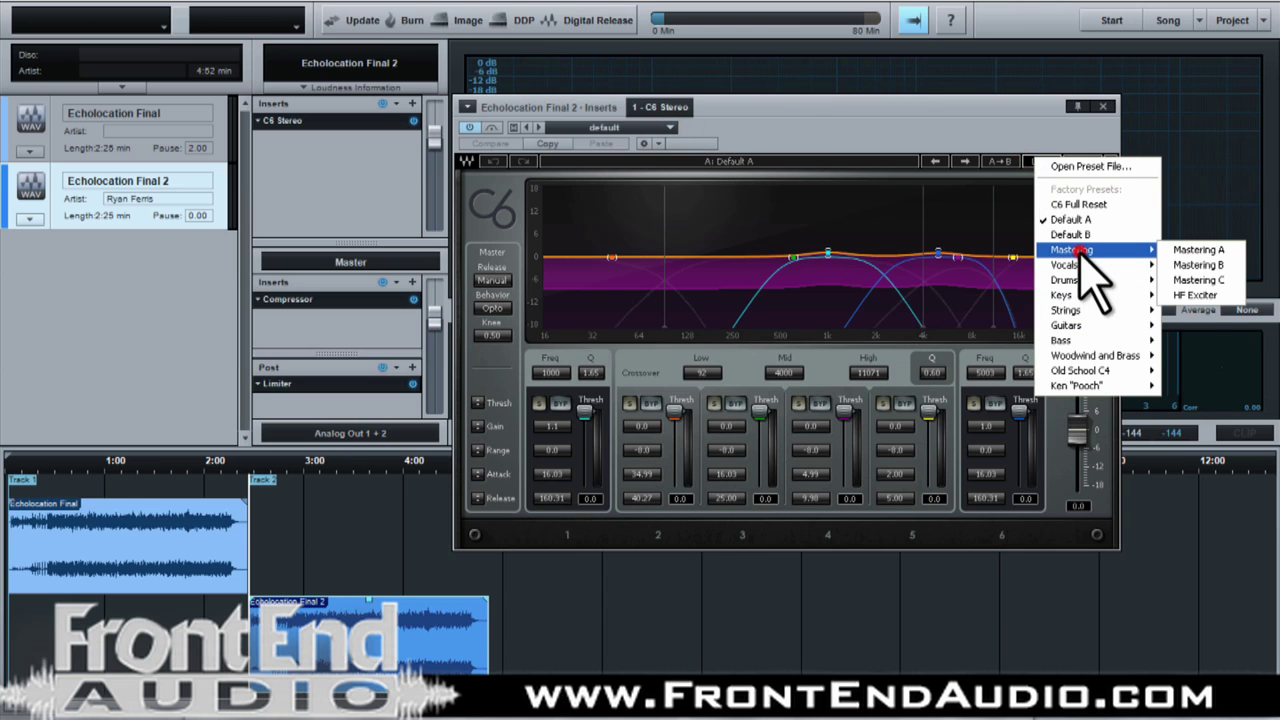
pyautogui.click(1189, 266)
pyautogui.click(1102, 106)
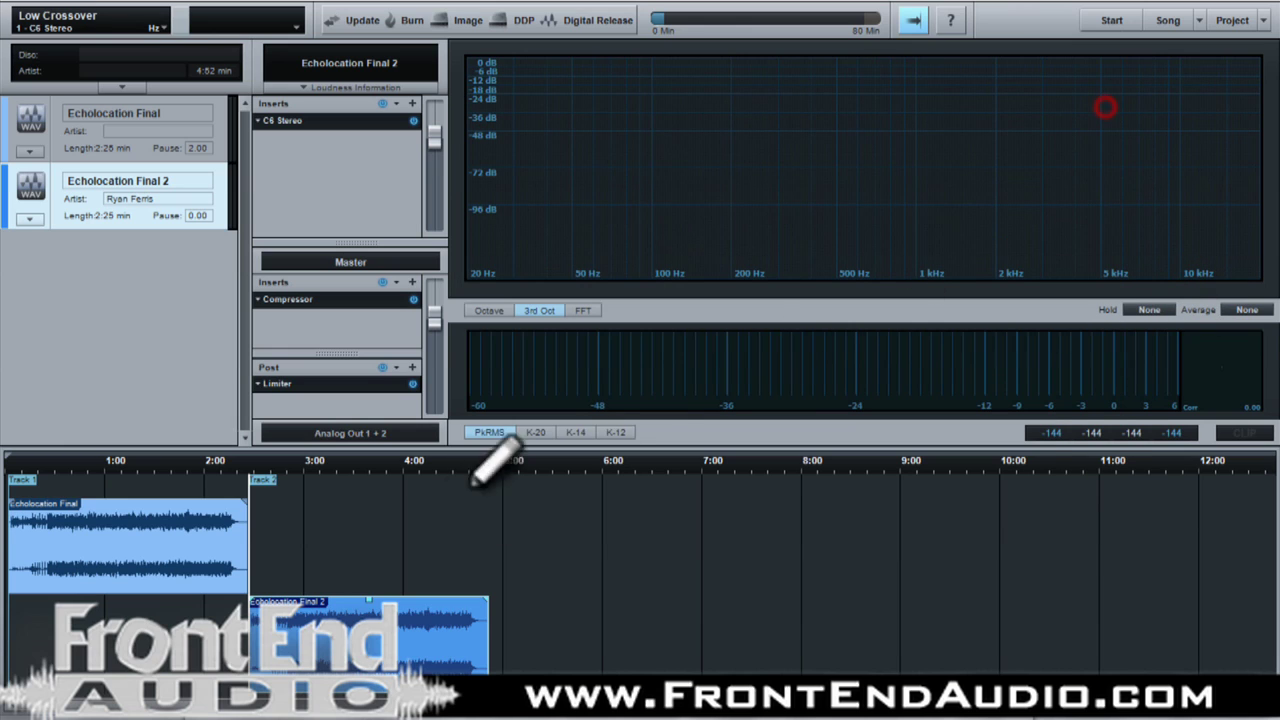
# Switch between the two tracks, leaving Echolocation Final 2 selected
pyautogui.click(143, 535)
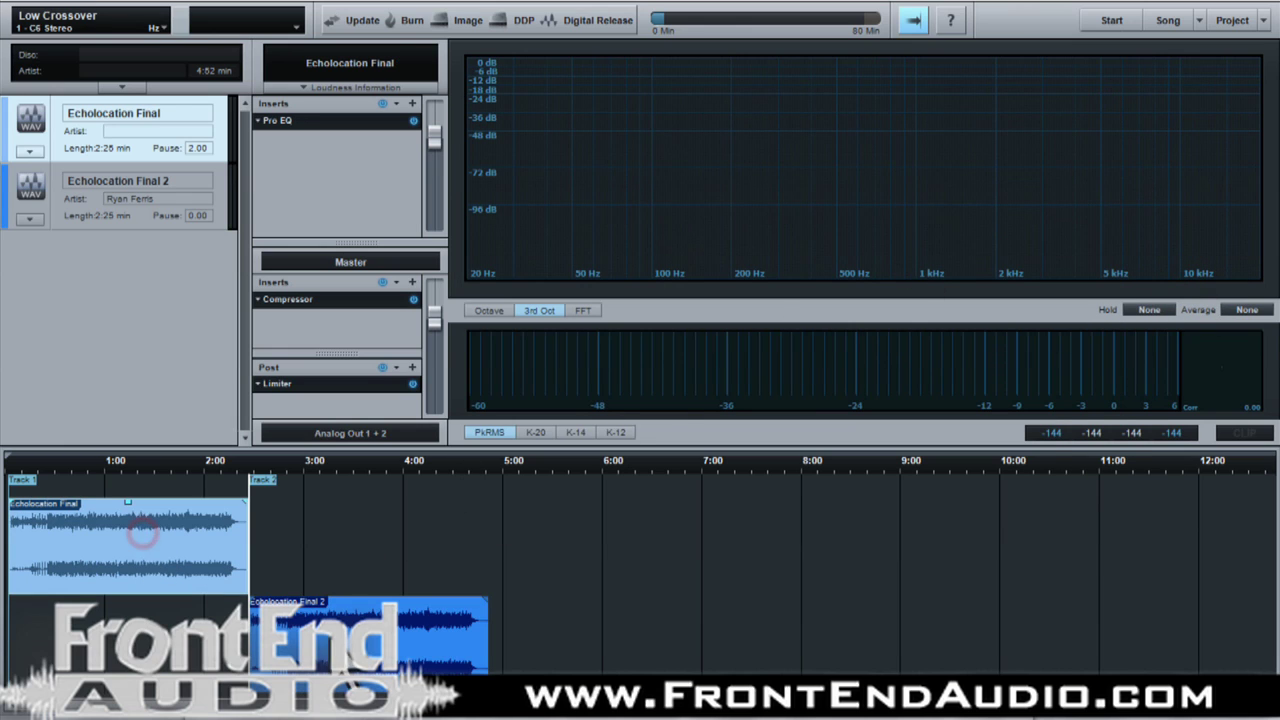
pyautogui.click(295, 630)
pyautogui.click(170, 537)
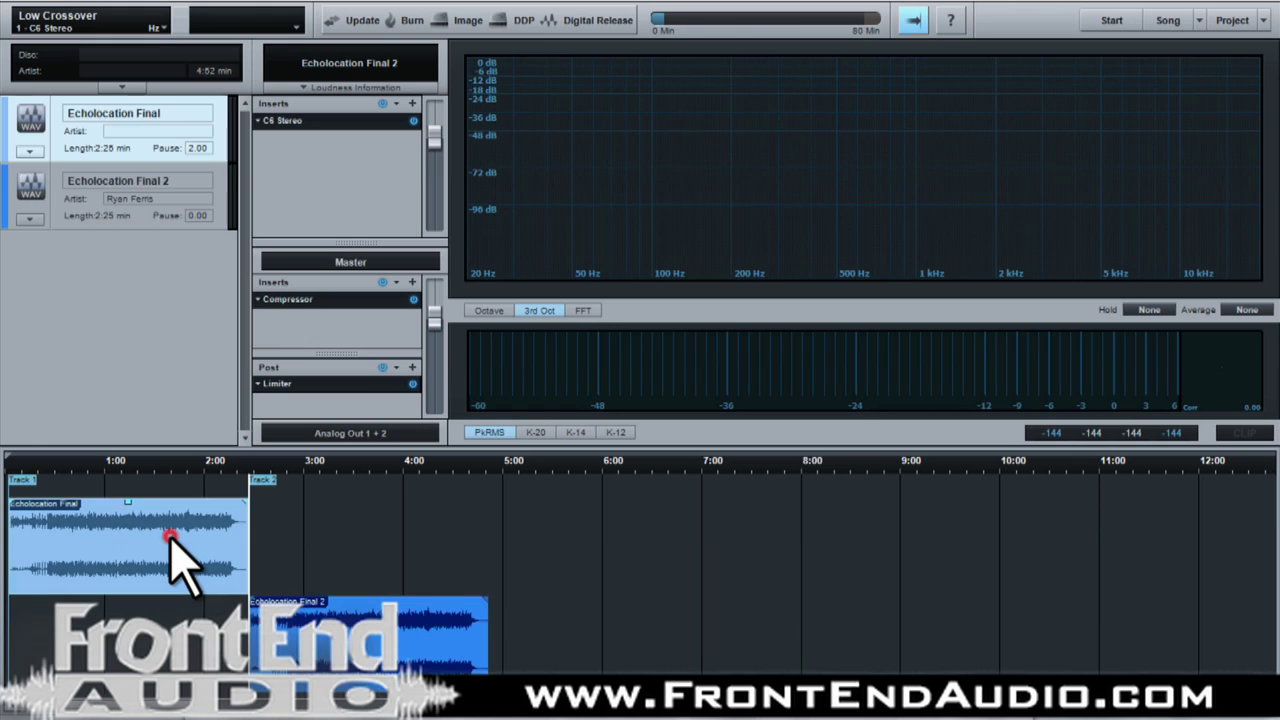
pyautogui.click(305, 635)
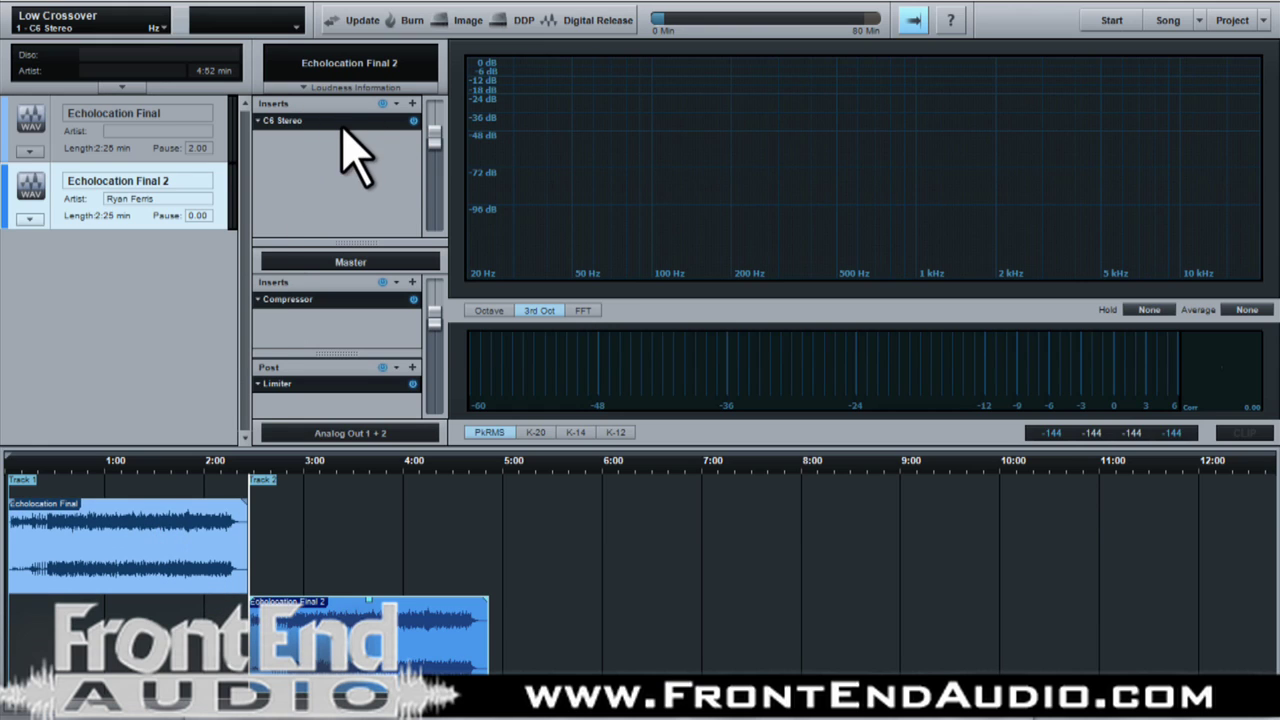
# Detect Echolocation Final 2's loudness (DR 12, -20.8 LKFS), then select track 1 and play
pyautogui.click(303, 87)
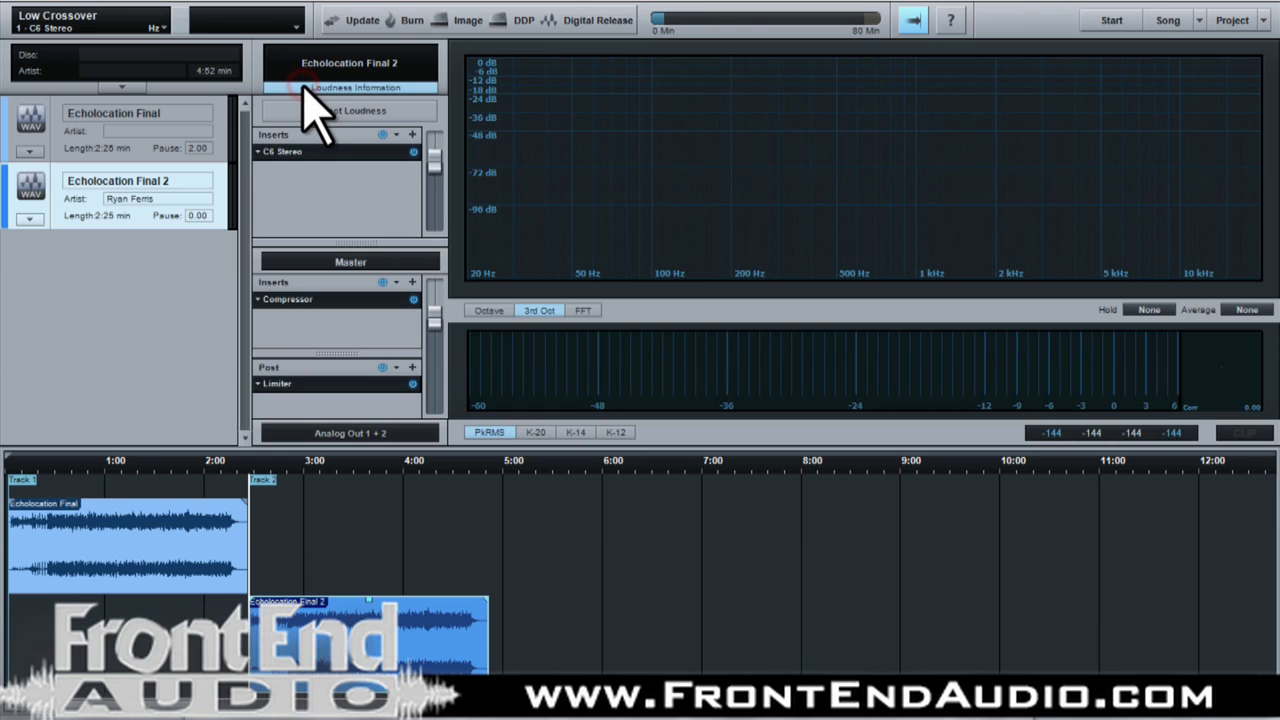
pyautogui.click(313, 111)
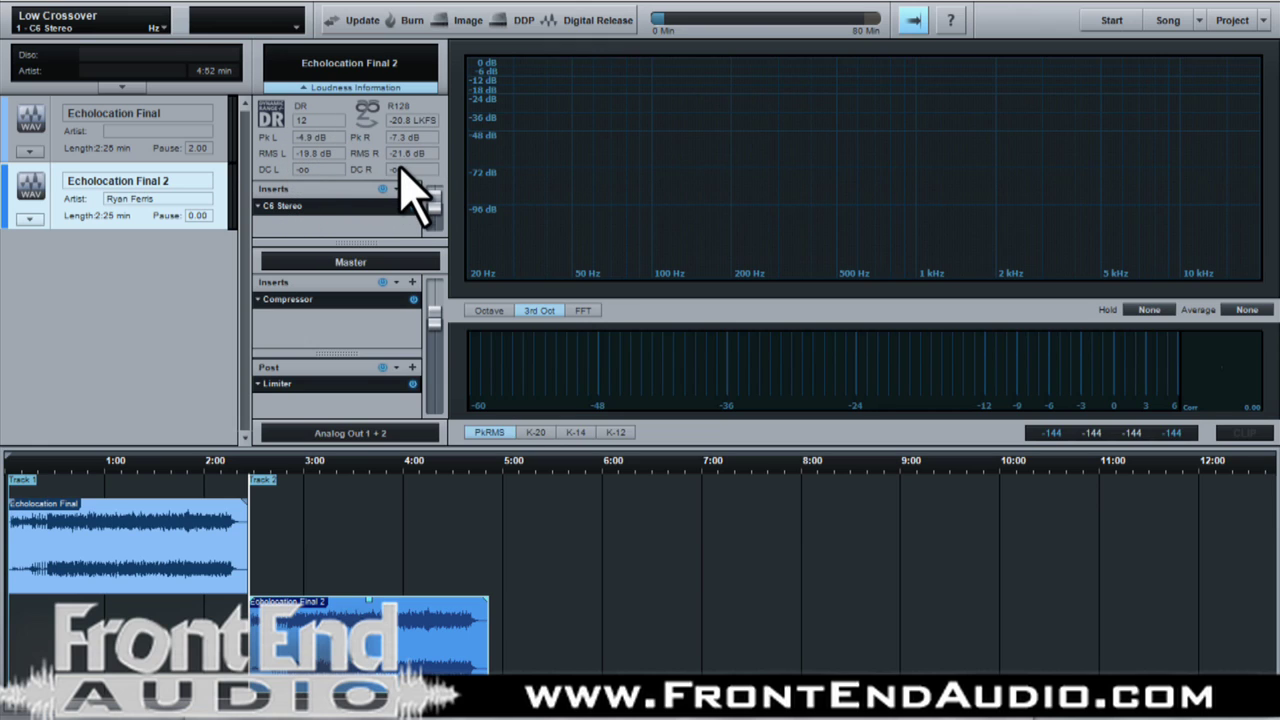
pyautogui.click(110, 472)
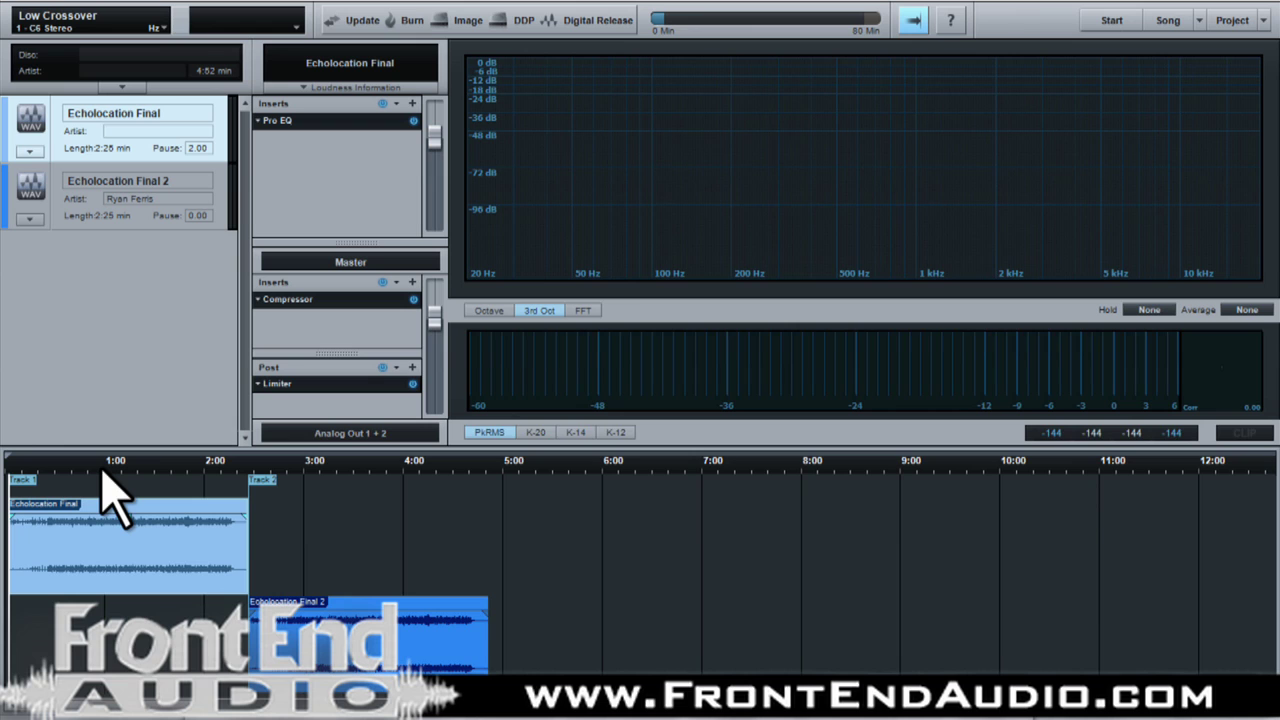
pyautogui.press('space')
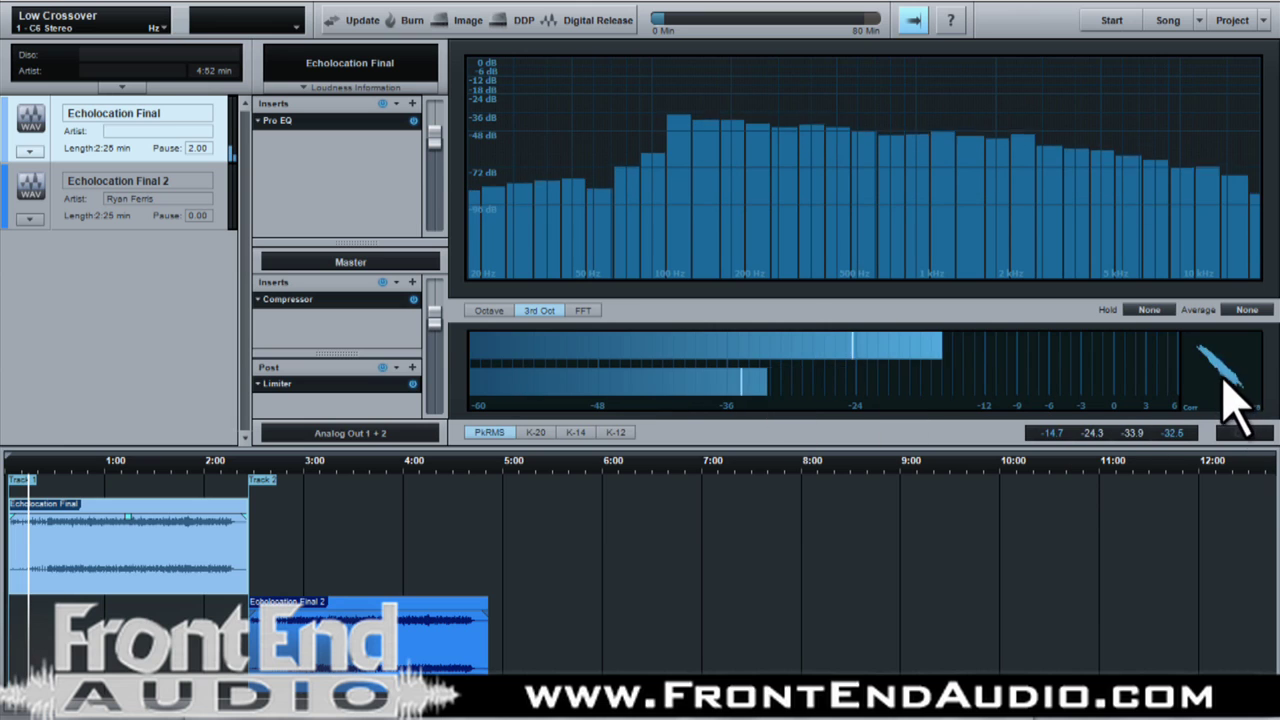
# Compare the K-20 and K-12 meter scales, ending on peak/RMS metering
pyautogui.click(535, 432)
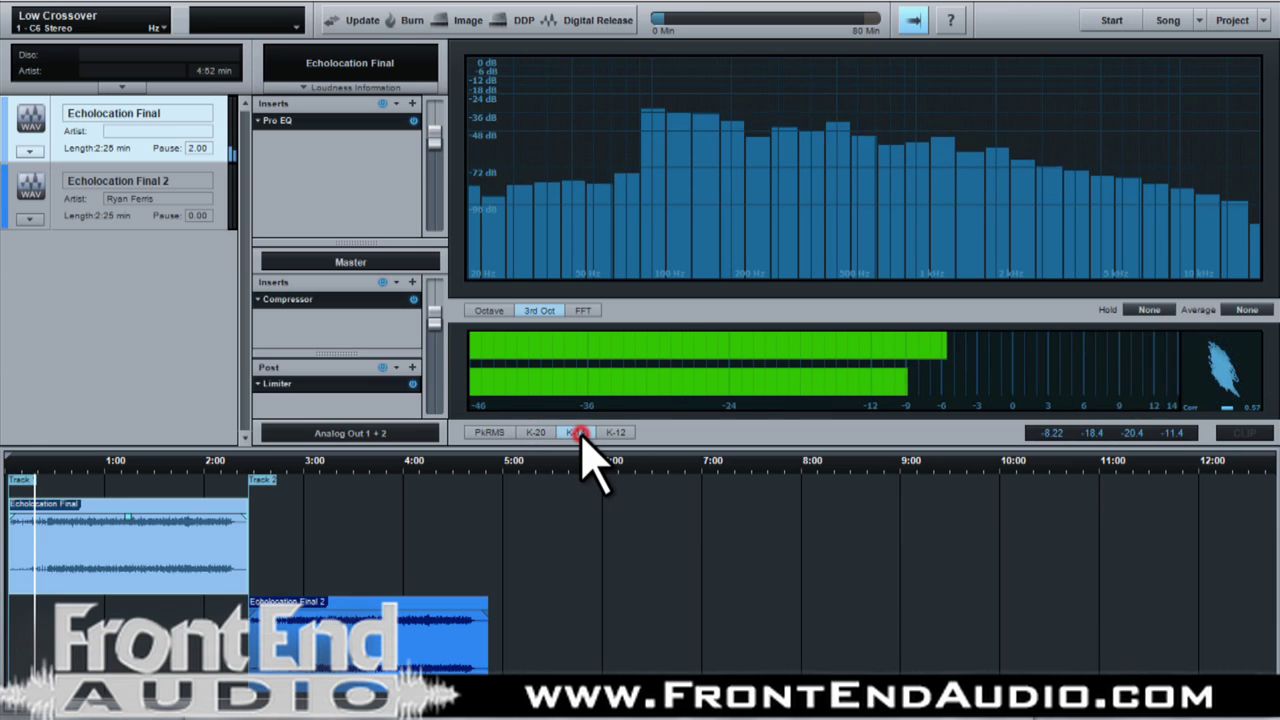
pyautogui.click(615, 433)
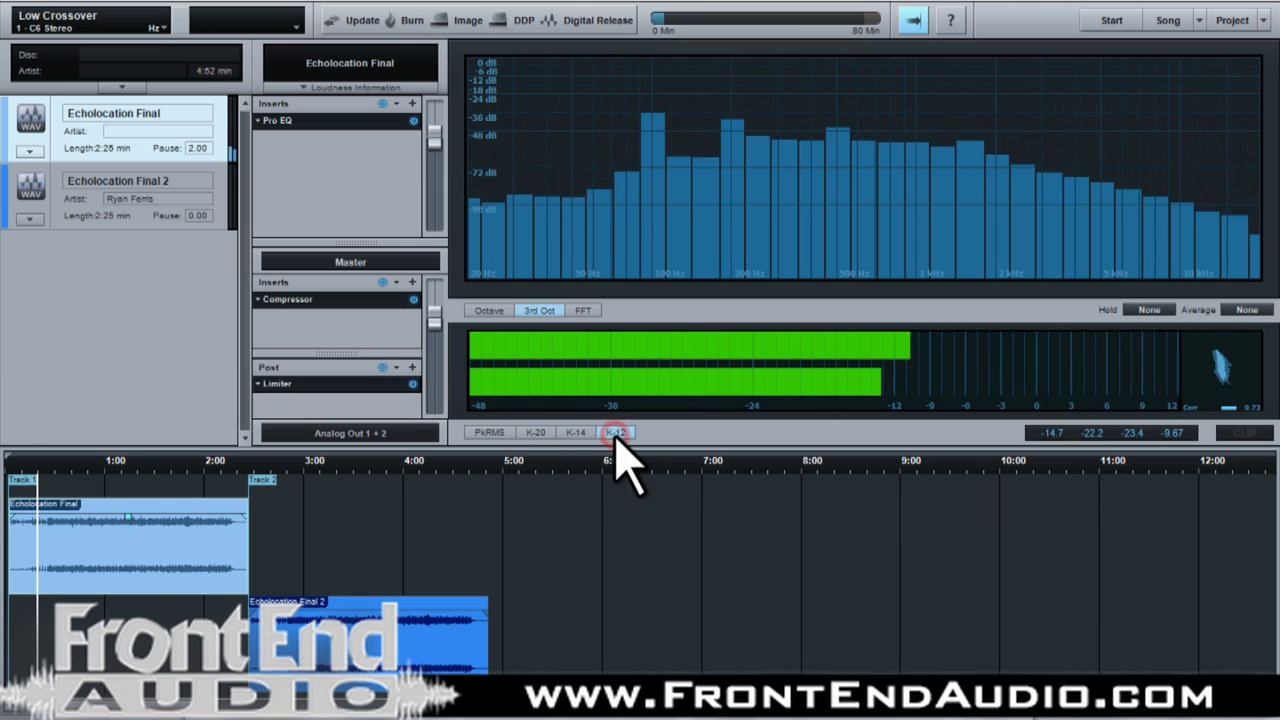
pyautogui.click(496, 433)
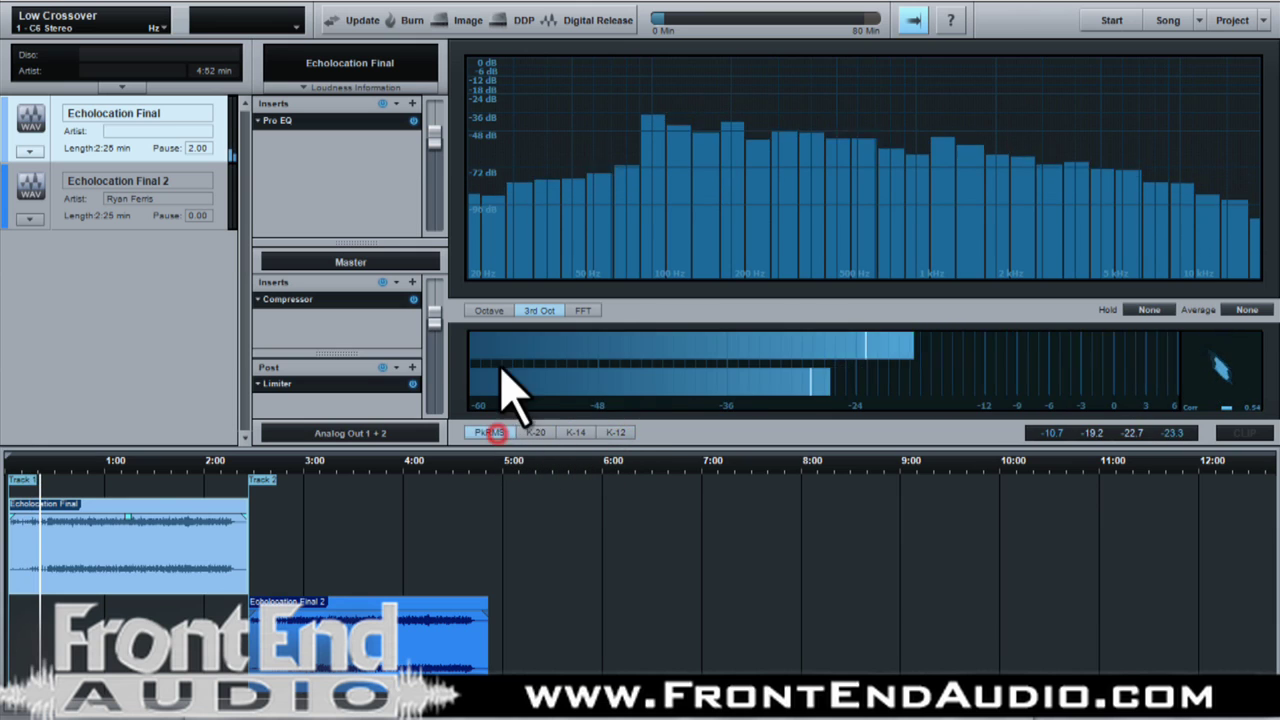
# Switch the spectrum analyzer from octave to third-octave bands, ending on the FFT display
pyautogui.click(491, 311)
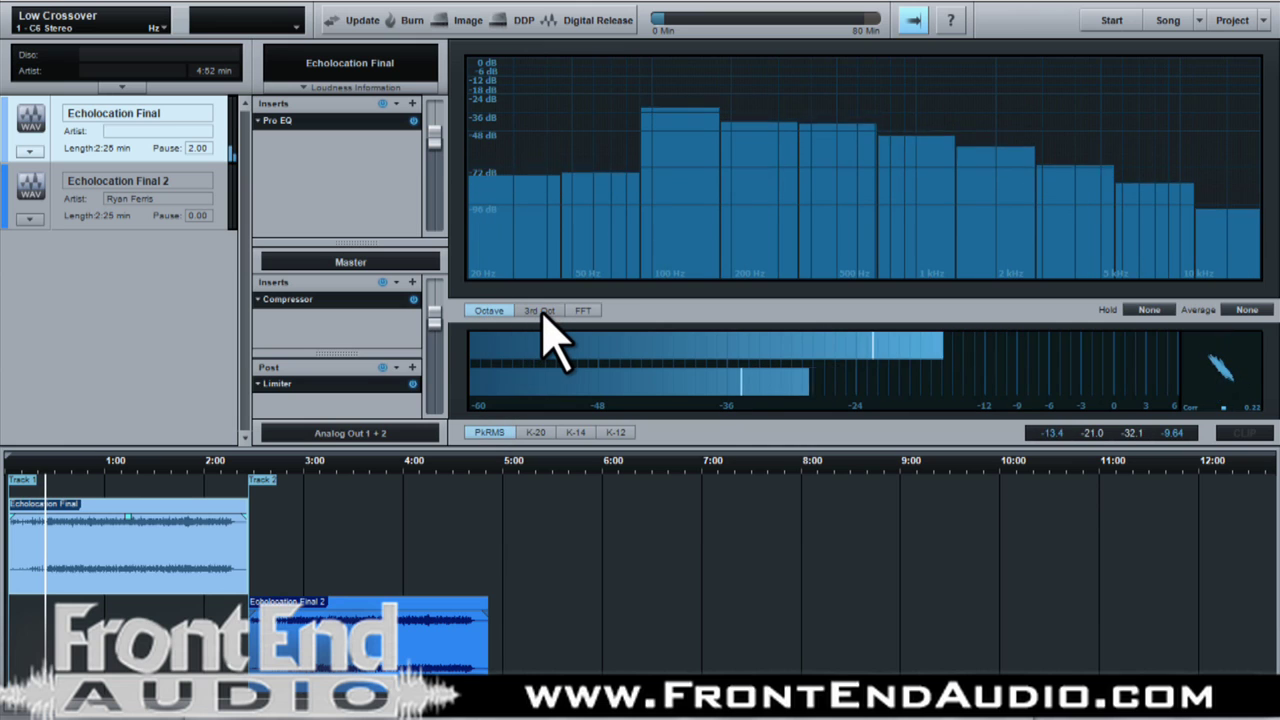
pyautogui.click(540, 311)
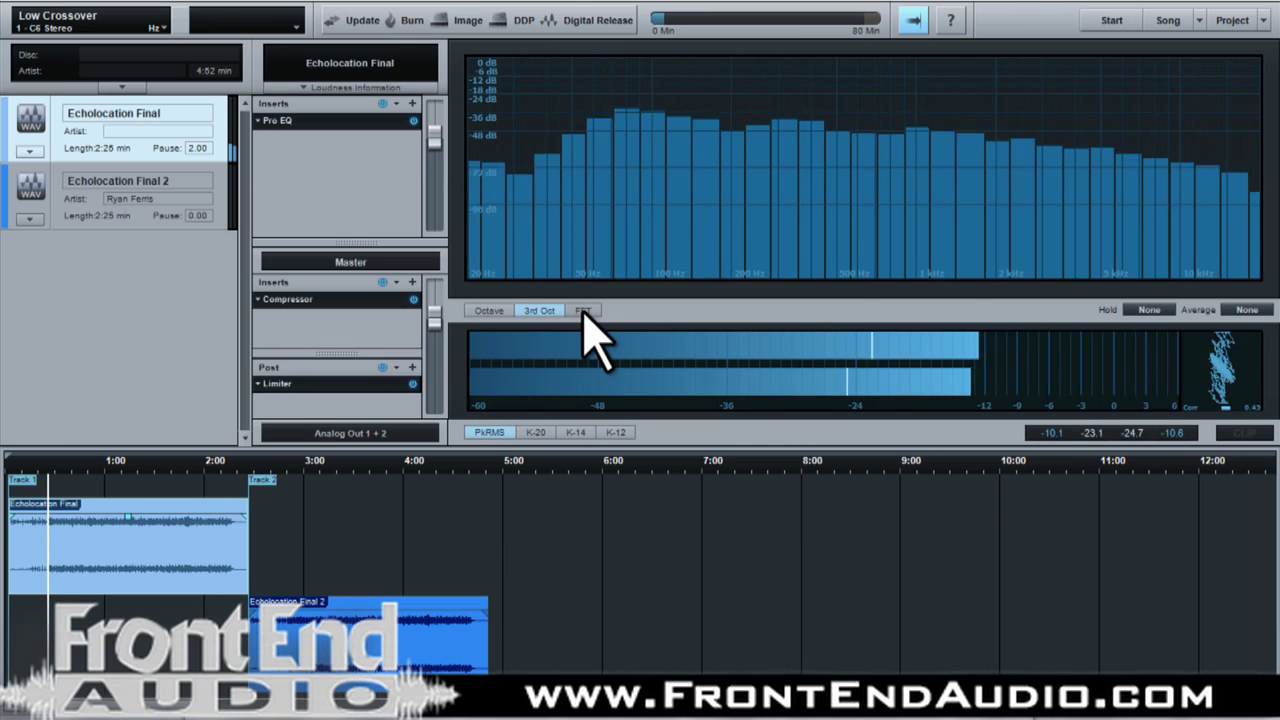
pyautogui.click(583, 311)
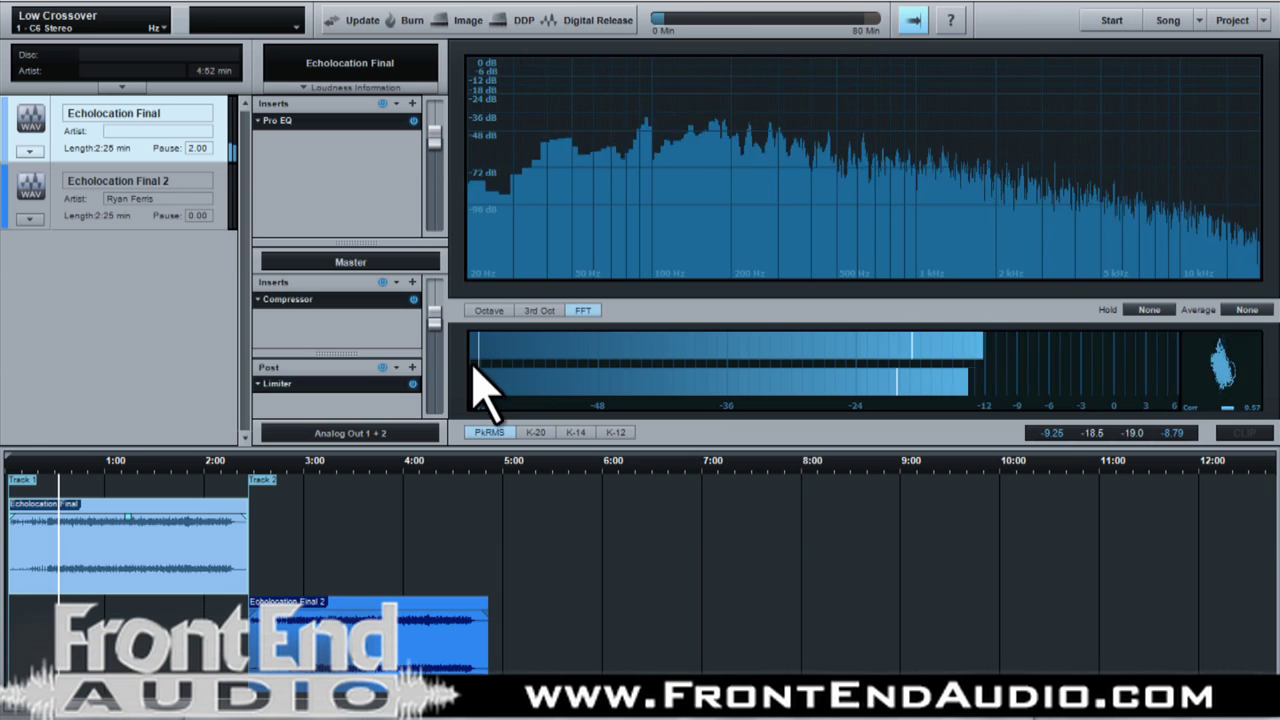
pyautogui.click(14, 205)
pyautogui.click(14, 210)
pyautogui.click(12, 178)
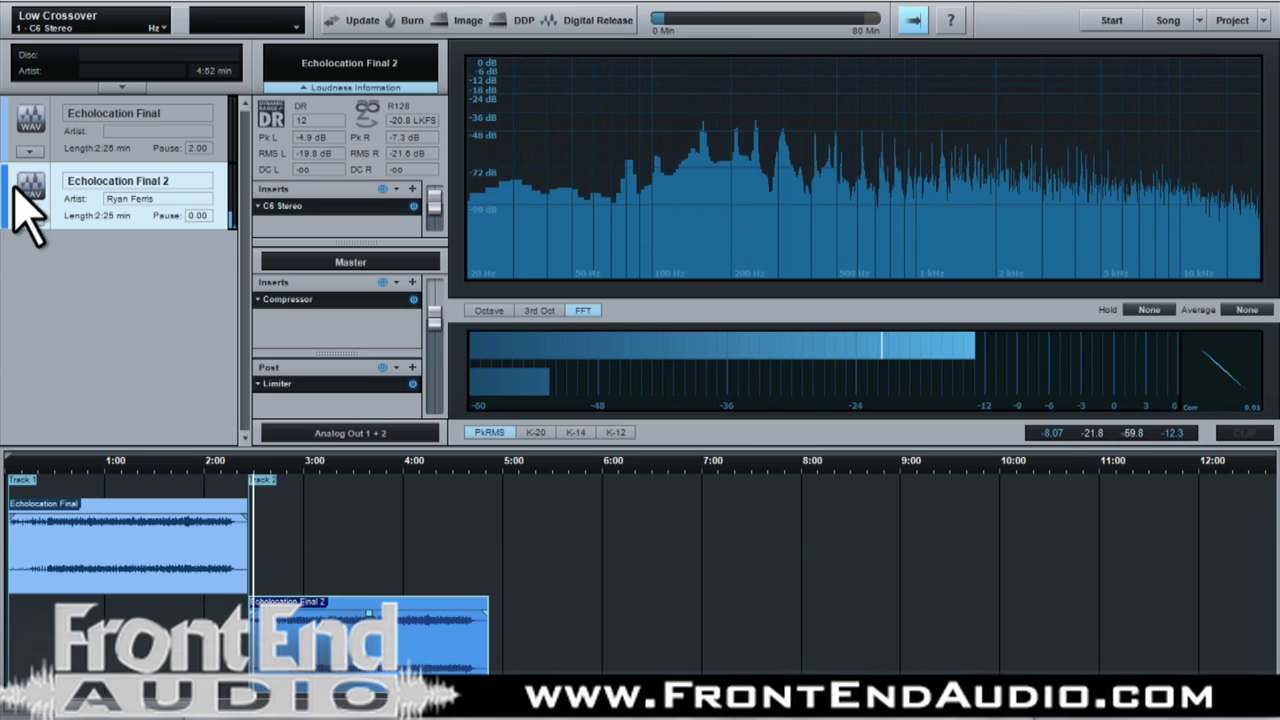
pyautogui.click(28, 132)
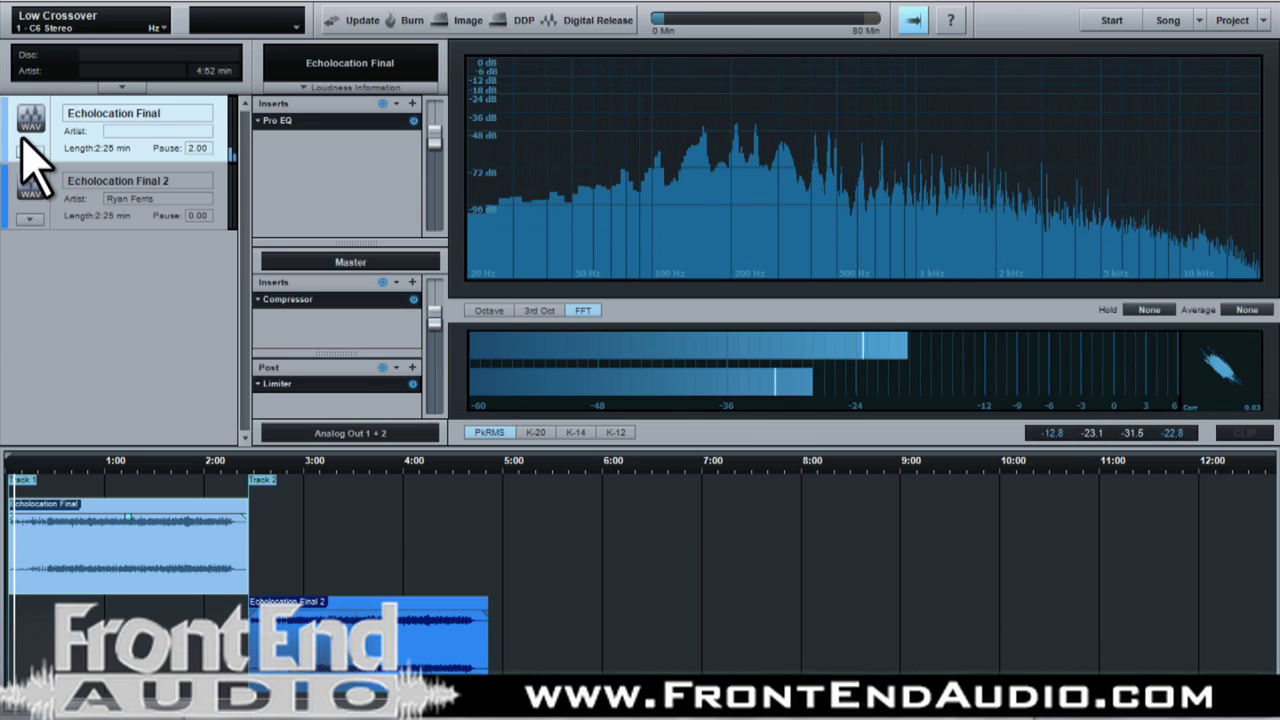
pyautogui.click(107, 462)
pyautogui.click(340, 464)
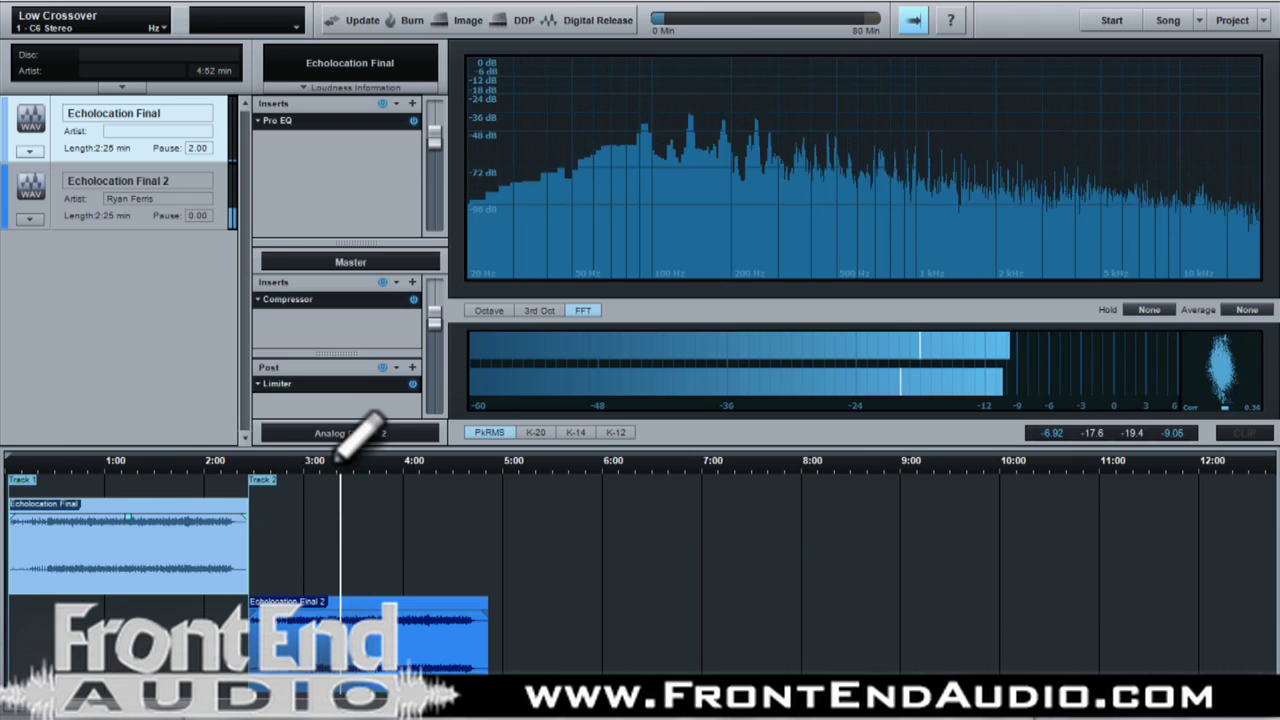
pyautogui.press('space')
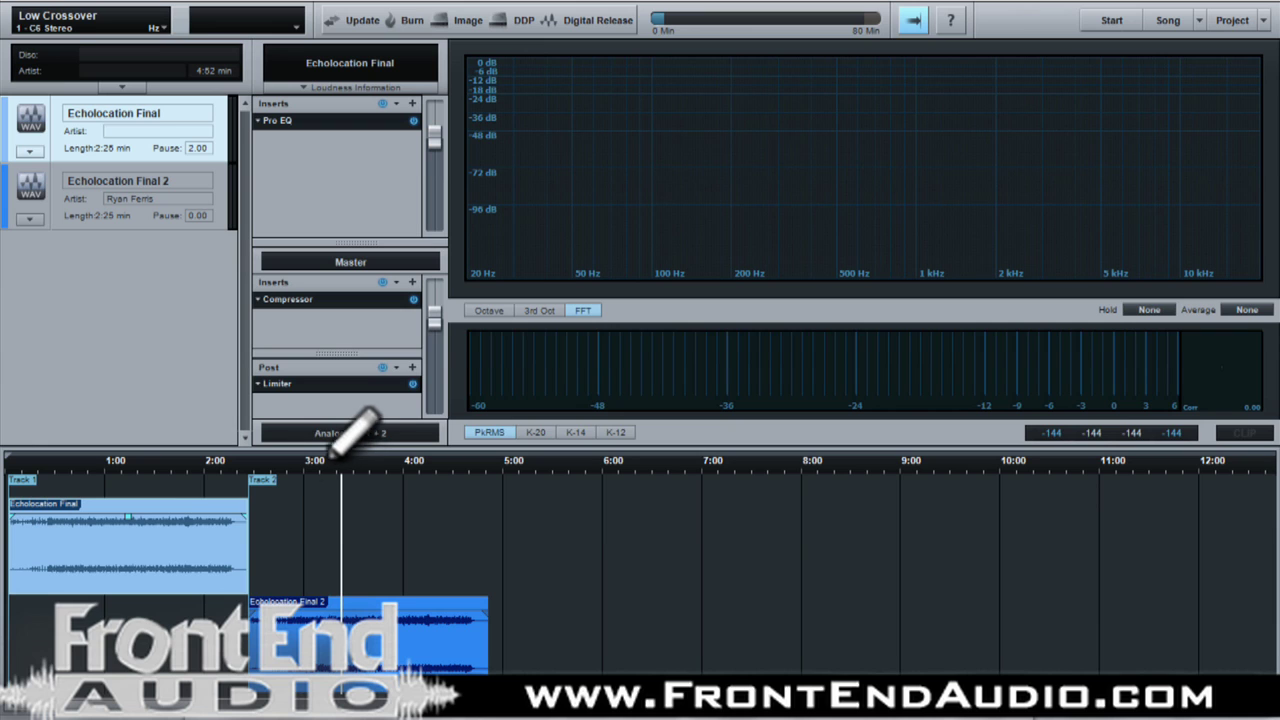
# Zoom in, try a curved fade-out on Echolocation Final 2, then trim its end to 2:12
pyautogui.moveTo(268, 463)
pyautogui.mouseDown()
pyautogui.moveTo(310, 520)
pyautogui.moveTo(297, 543)
pyautogui.moveTo(230, 485)
pyautogui.mouseUp()
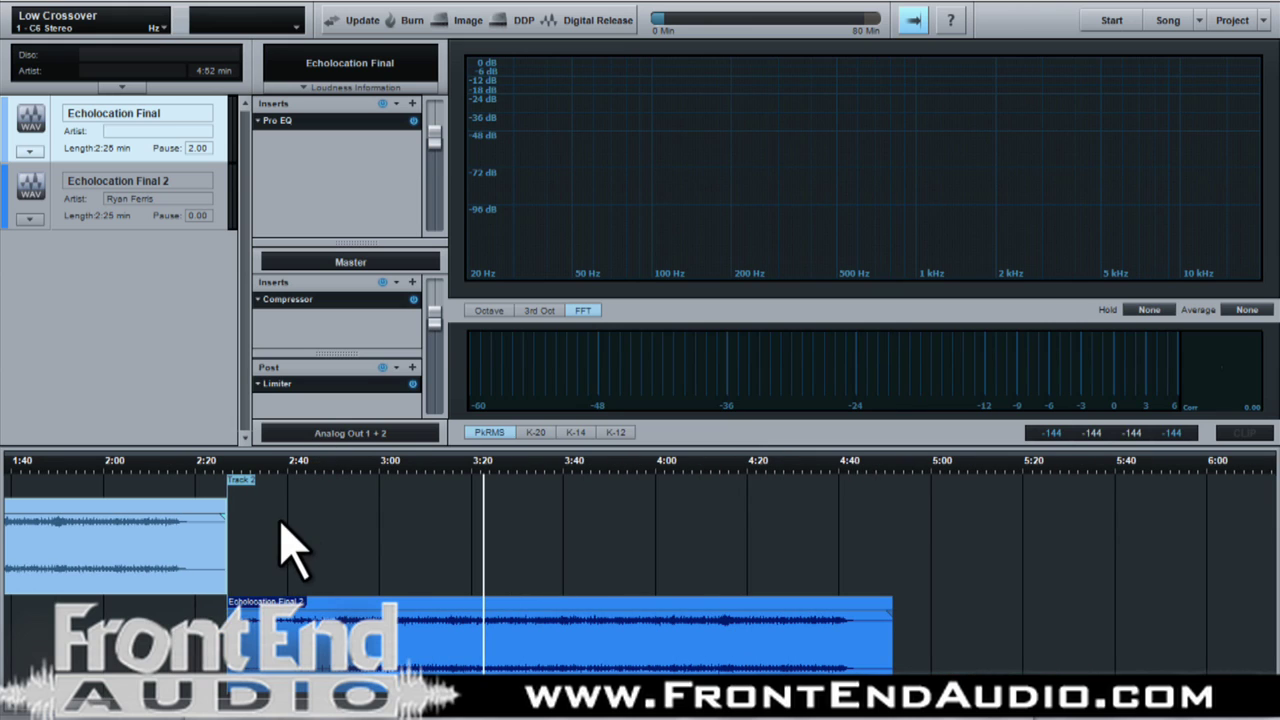
pyautogui.click(450, 626)
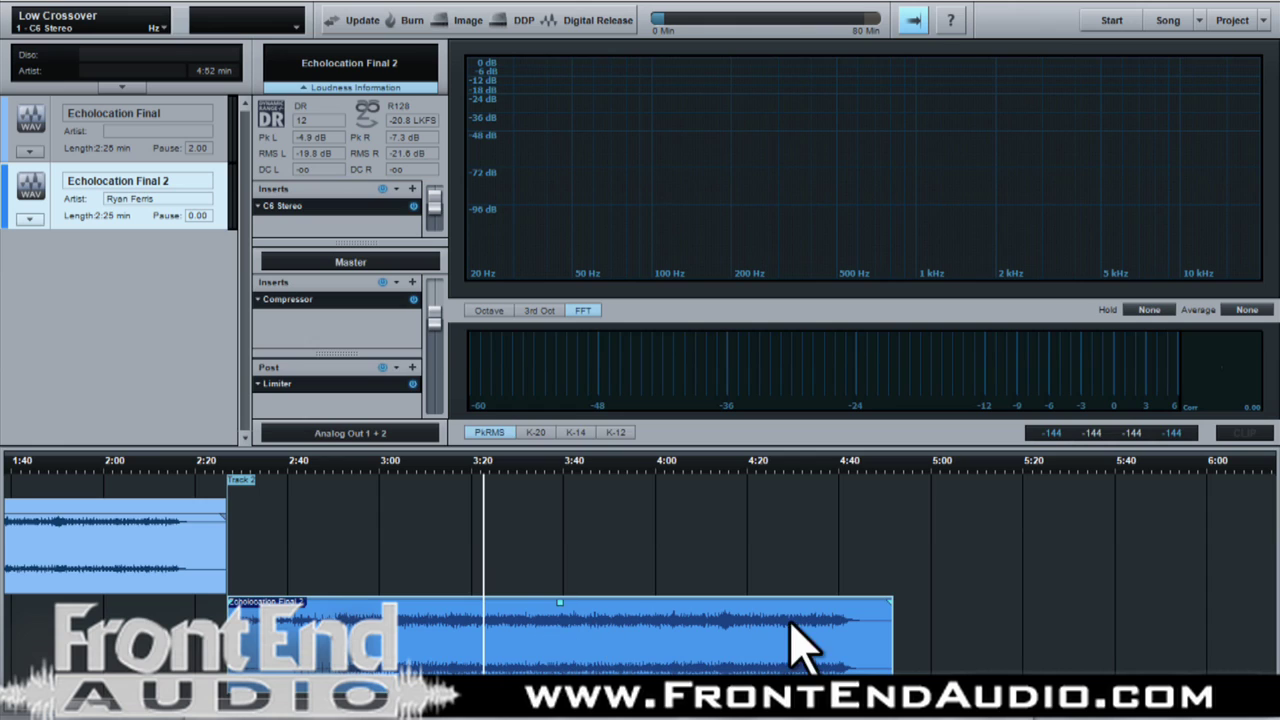
pyautogui.moveTo(890, 603); pyautogui.dragTo(802, 602)
pyautogui.moveTo(844, 646); pyautogui.dragTo(857, 612)
pyautogui.moveTo(862, 631); pyautogui.dragTo(809, 651)
pyautogui.moveTo(802, 603); pyautogui.dragTo(837, 620)
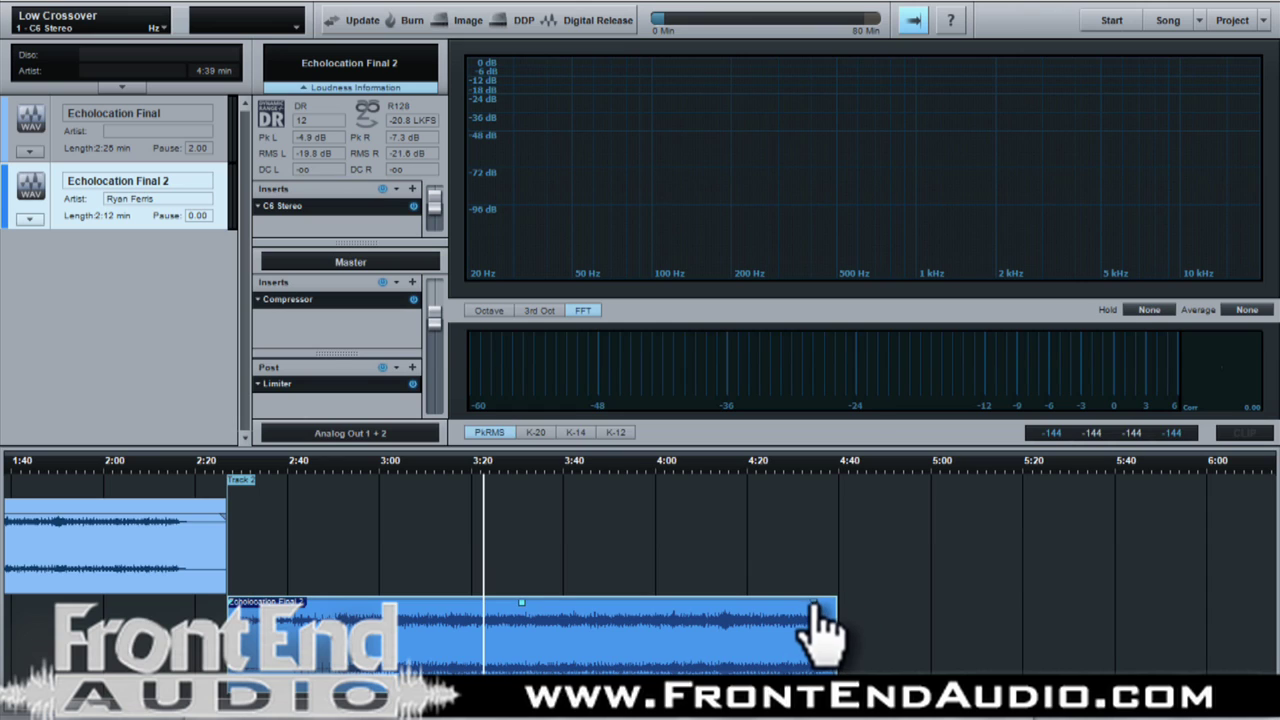
# Draw a curved fade-out at the end of Echolocation Final 2
pyautogui.moveTo(812, 604); pyautogui.dragTo(668, 604)
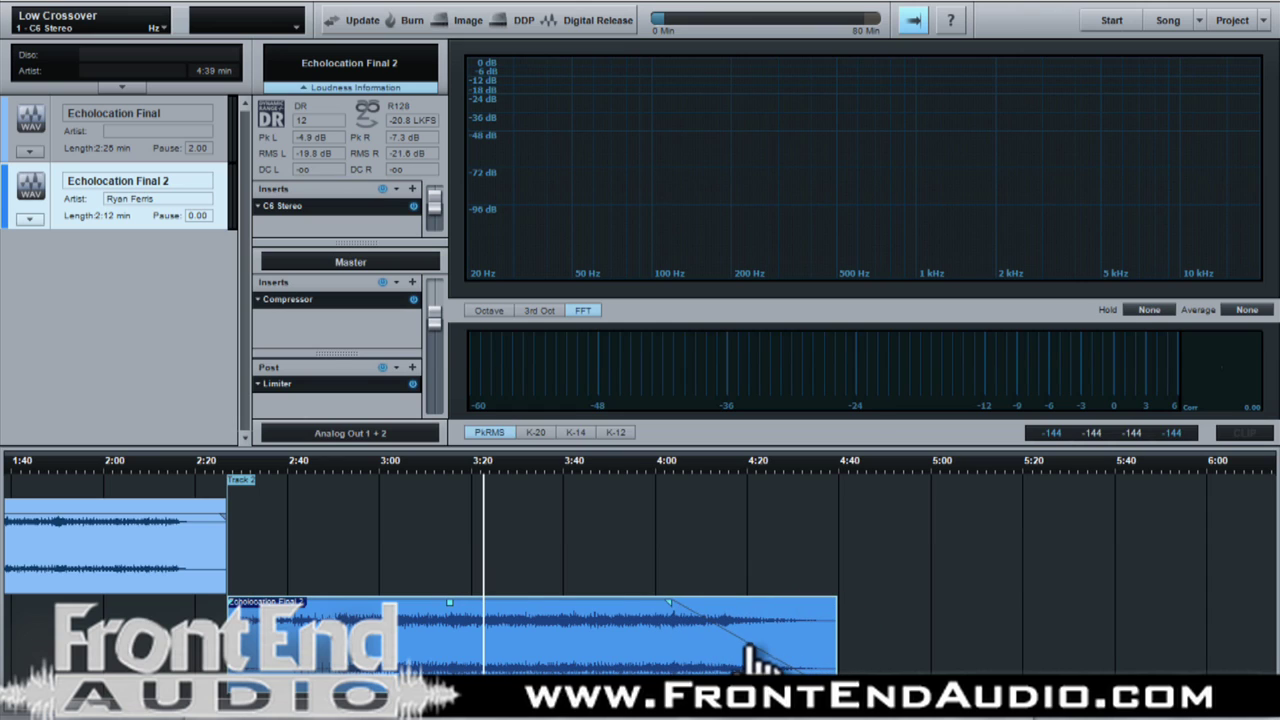
pyautogui.moveTo(748, 644); pyautogui.dragTo(750, 650)
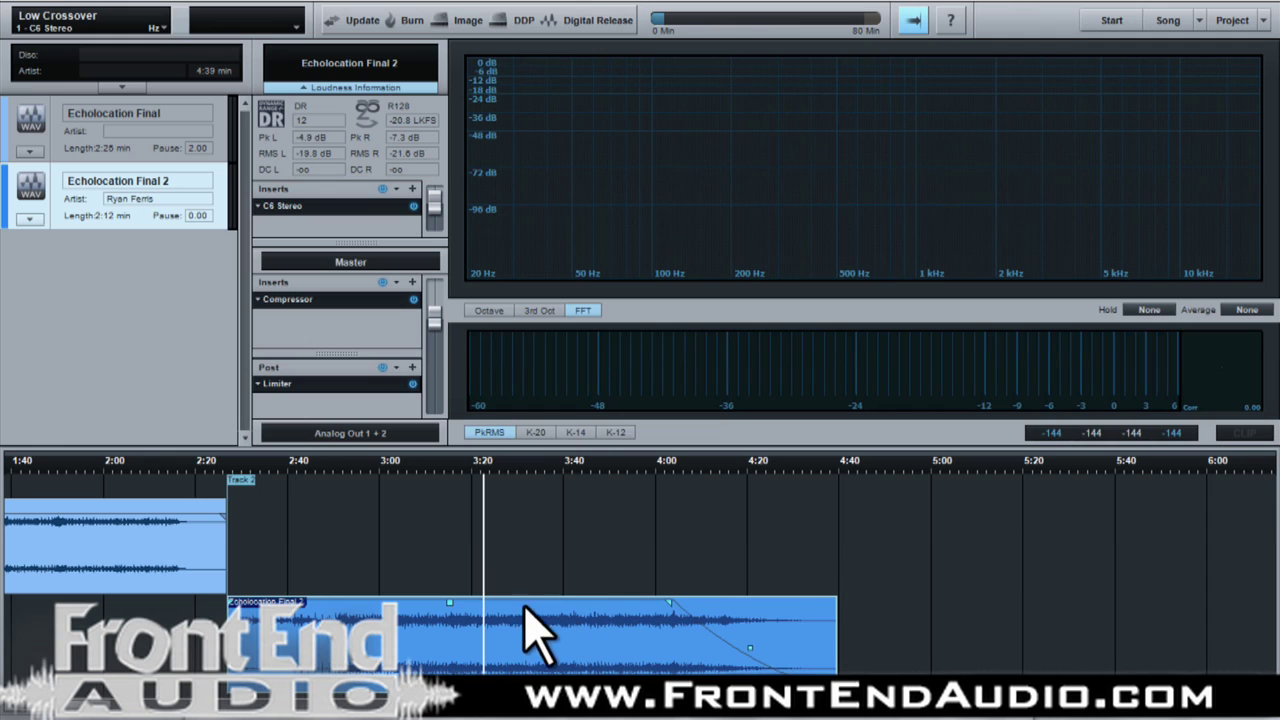
pyautogui.moveTo(165, 463); pyautogui.dragTo(400, 430)
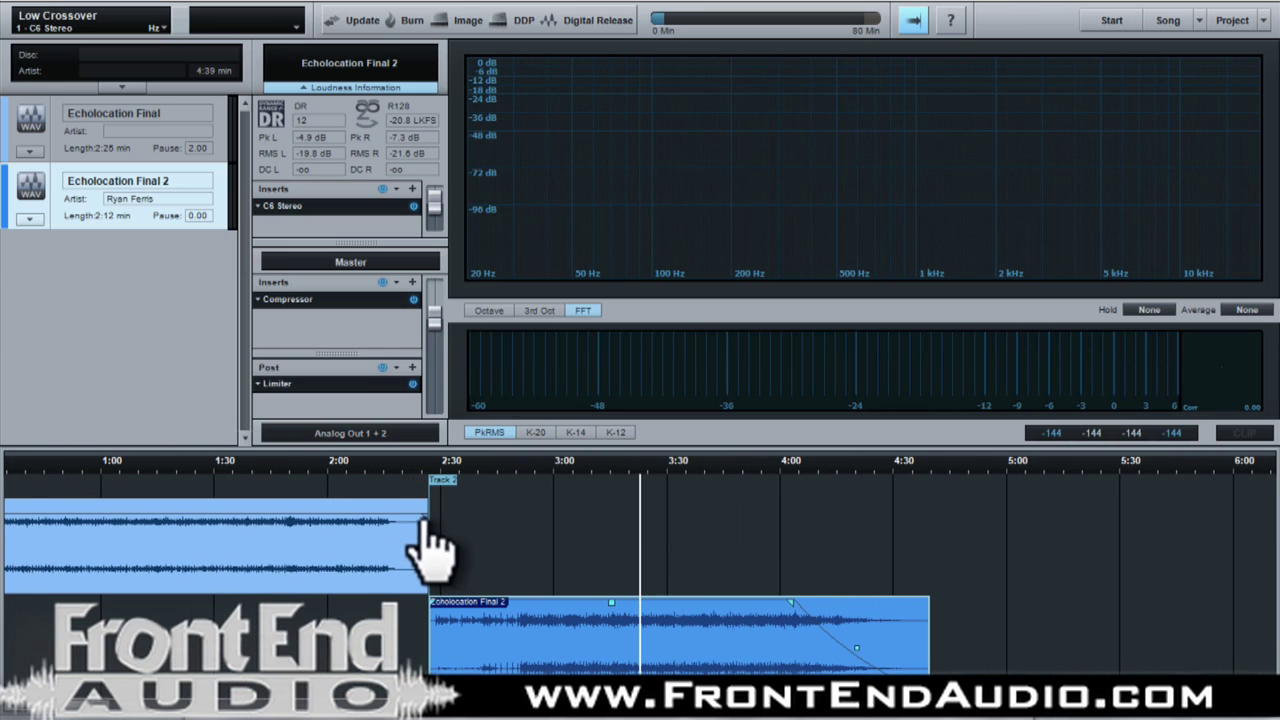
# Add a fade-out to Echolocation Final and trim the clip to about 1:27
pyautogui.moveTo(426, 518); pyautogui.dragTo(290, 519)
pyautogui.click(348, 565)
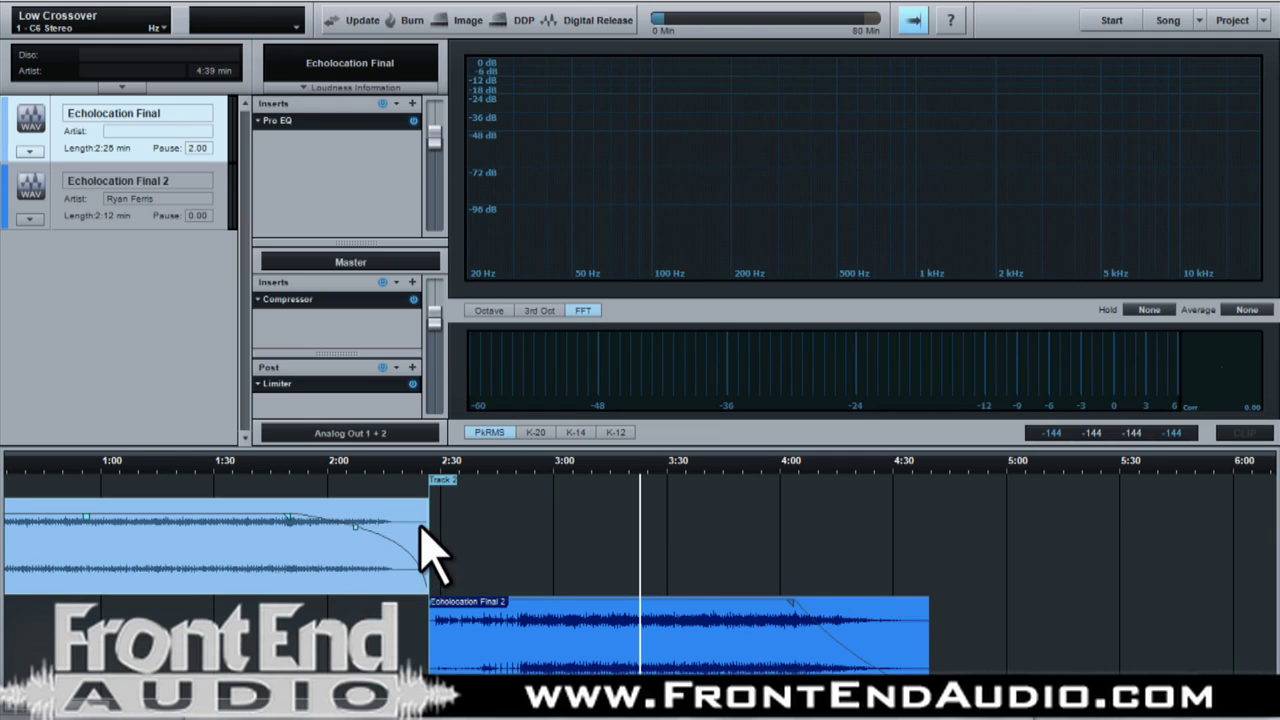
pyautogui.moveTo(430, 530); pyautogui.dragTo(213, 527)
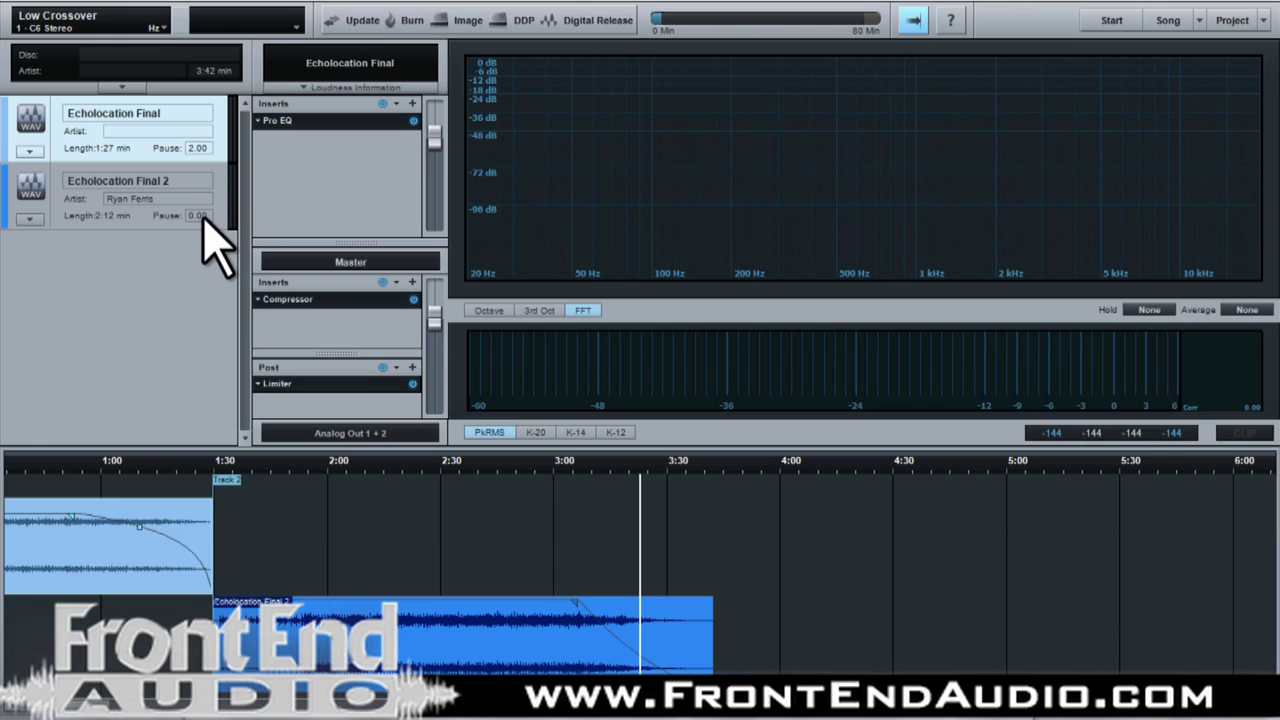
pyautogui.click(200, 468)
pyautogui.press('space')
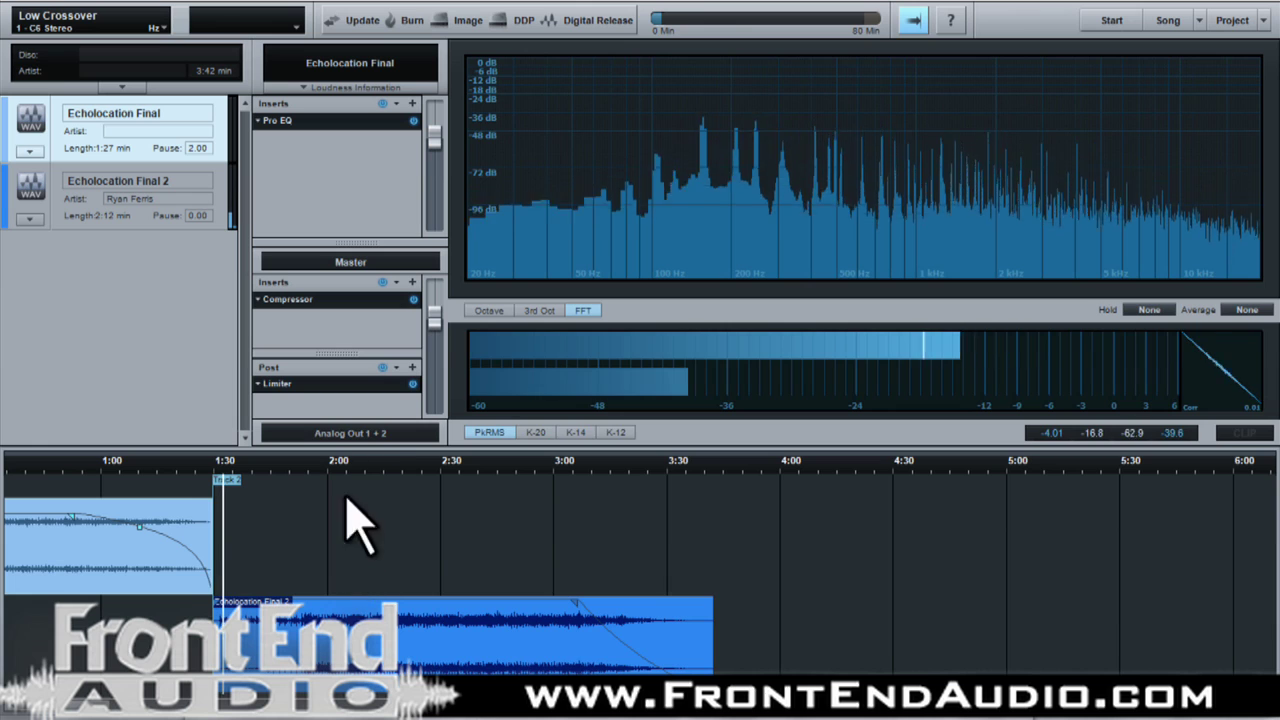
pyautogui.press('space')
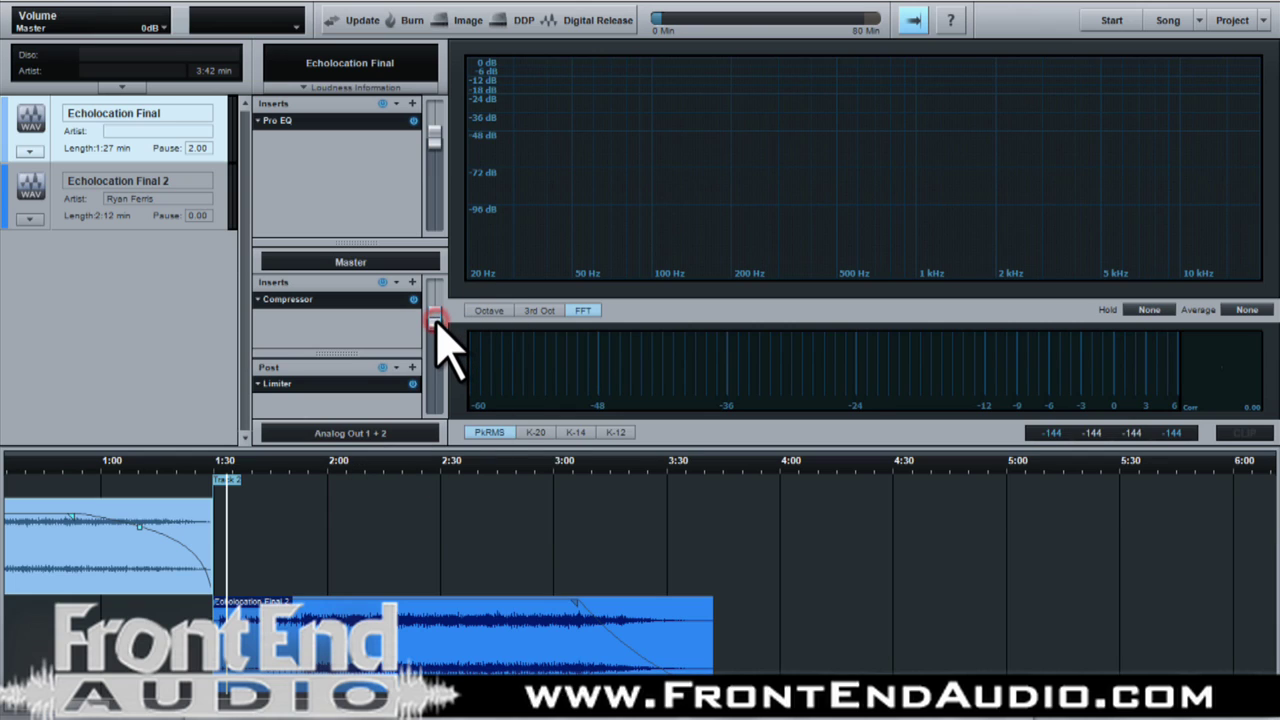
# Nudge the Master volume to +0.9, then reset it to 0 dB
pyautogui.moveTo(436, 320)
pyautogui.mouseDown()
pyautogui.moveTo(437, 345)
pyautogui.moveTo(437, 322)
pyautogui.mouseUp()
pyautogui.moveTo(432, 316); pyautogui.dragTo(432, 314)
pyautogui.click(150, 30)
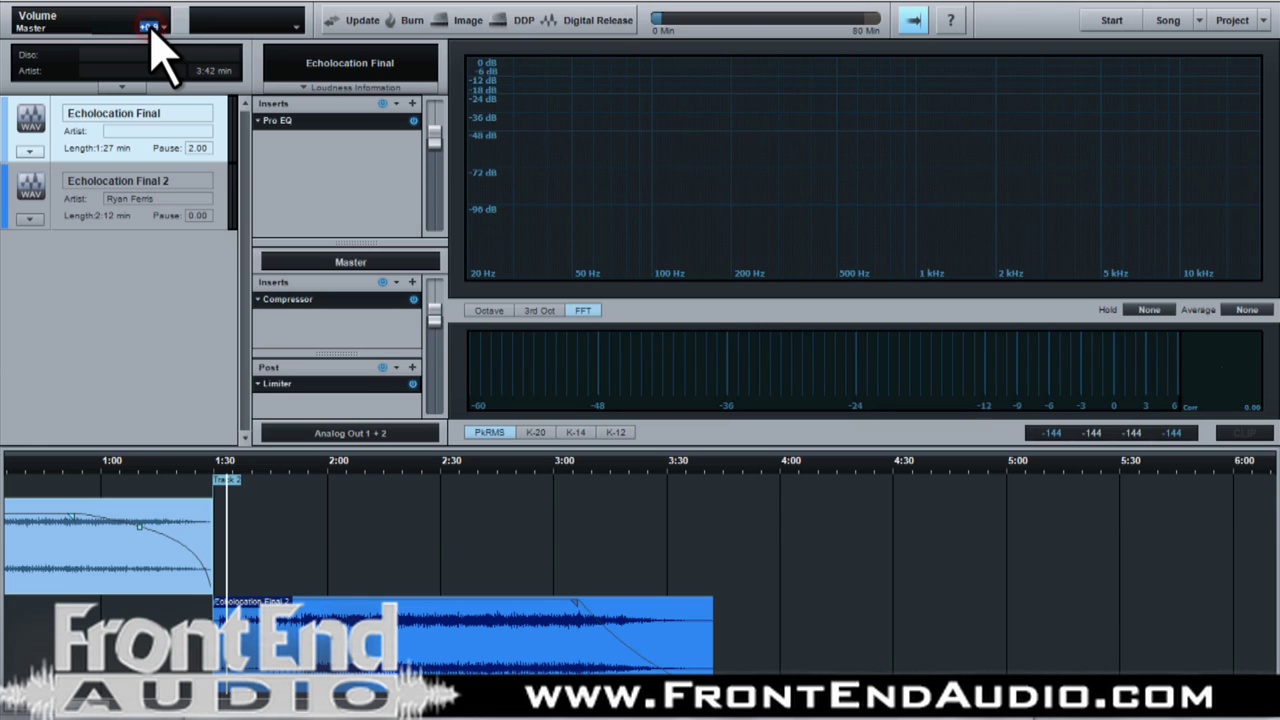
pyautogui.click(436, 139)
# Lower Echolocation Final 2's channel fader to -8.9 dB
pyautogui.click(407, 626)
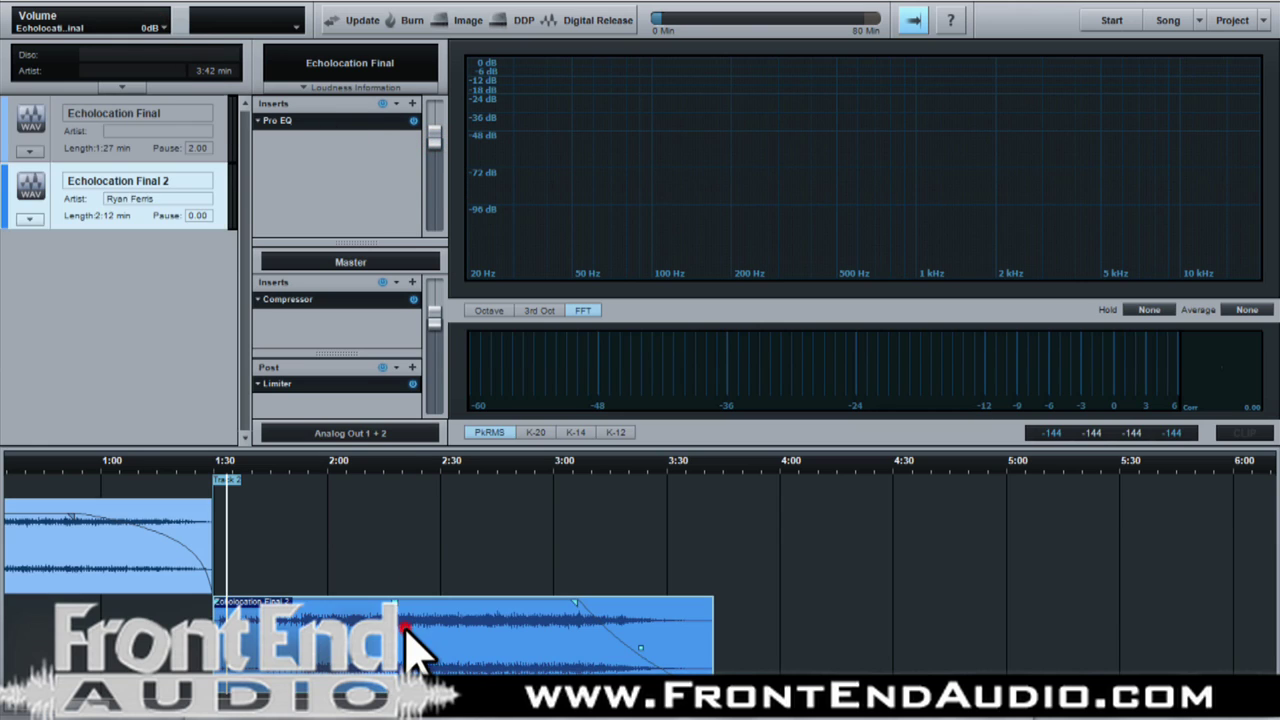
pyautogui.moveTo(433, 196); pyautogui.dragTo(434, 204)
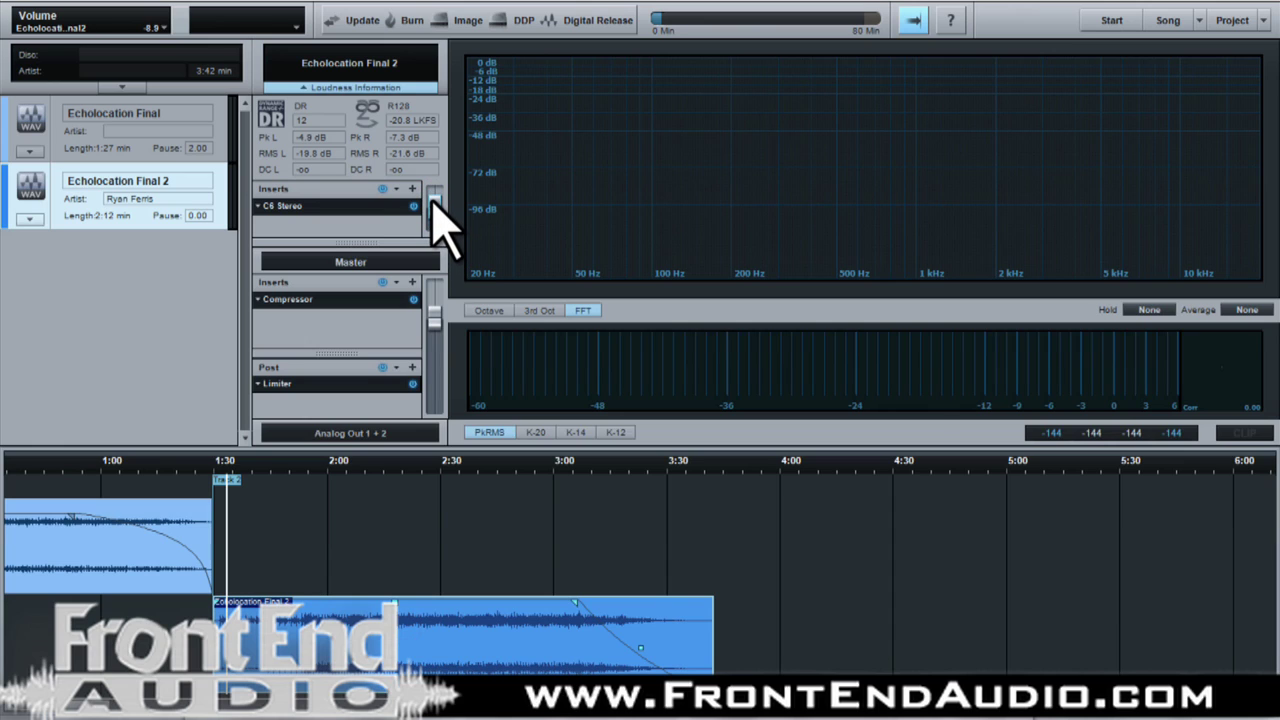
pyautogui.click(393, 601)
# In Digital Release, export only Echolocation Final 2, keeping the existing destination folder
pyautogui.click(605, 21)
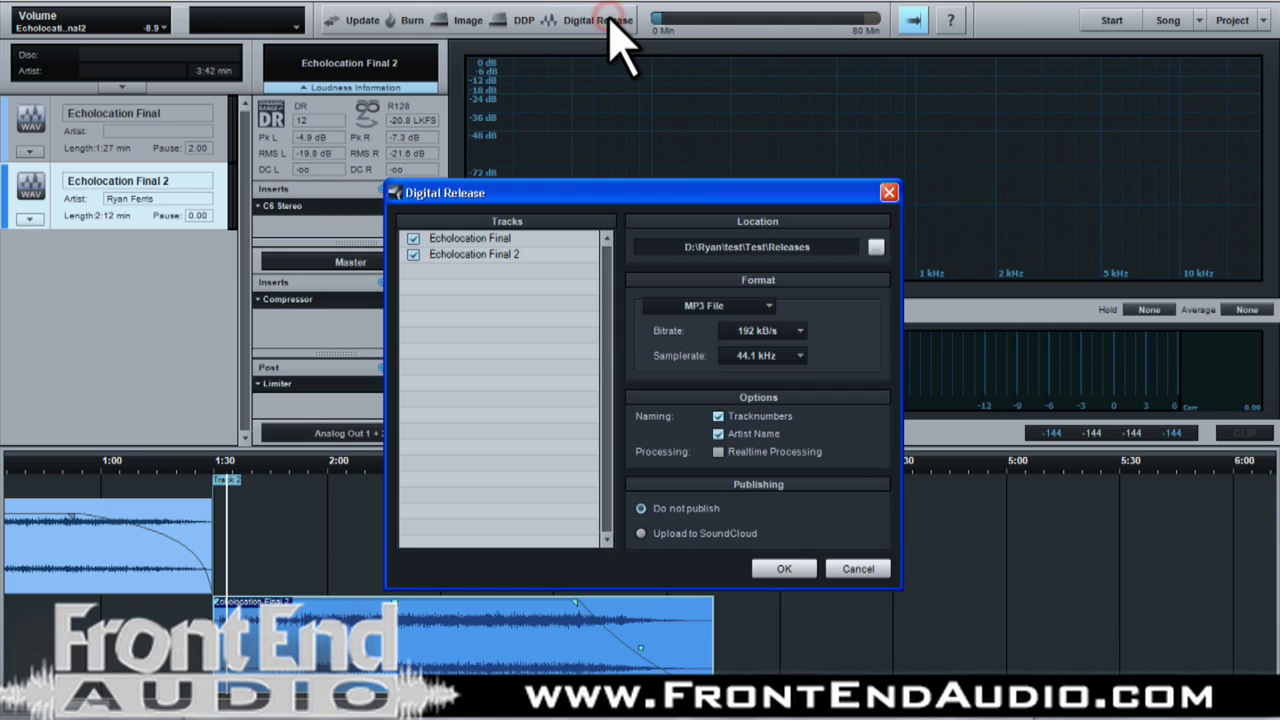
pyautogui.click(413, 239)
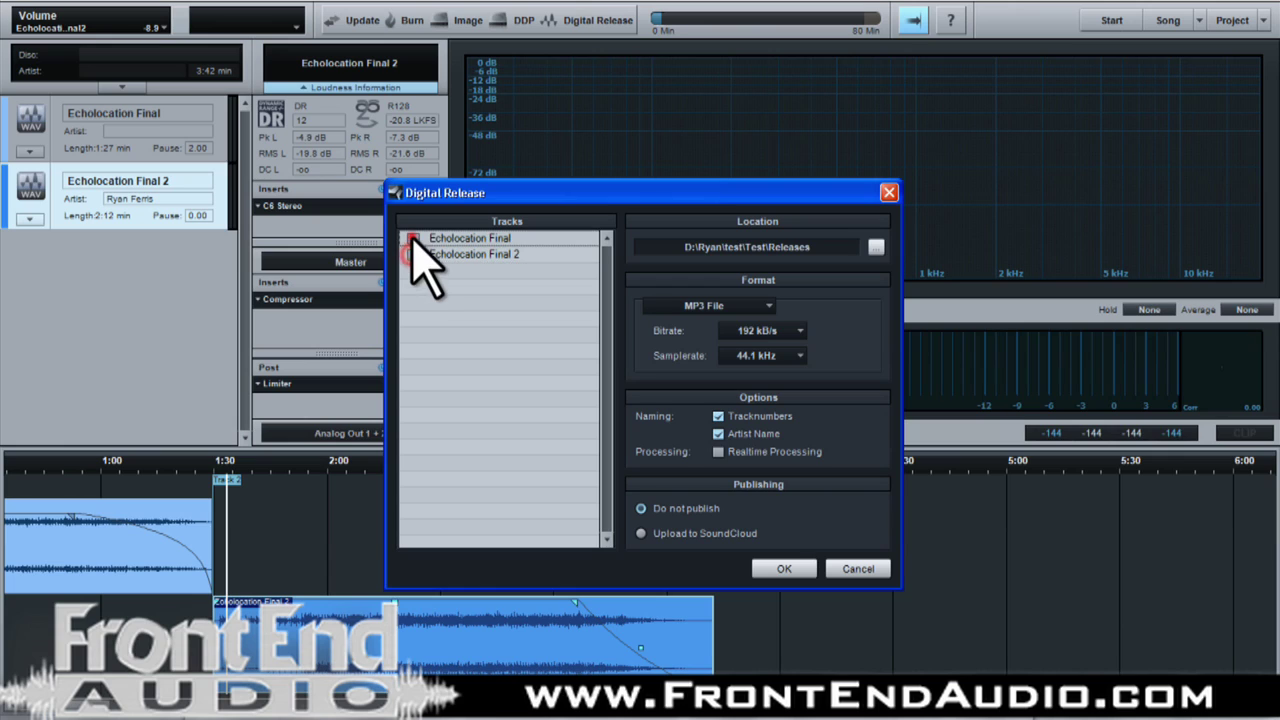
pyautogui.click(413, 254)
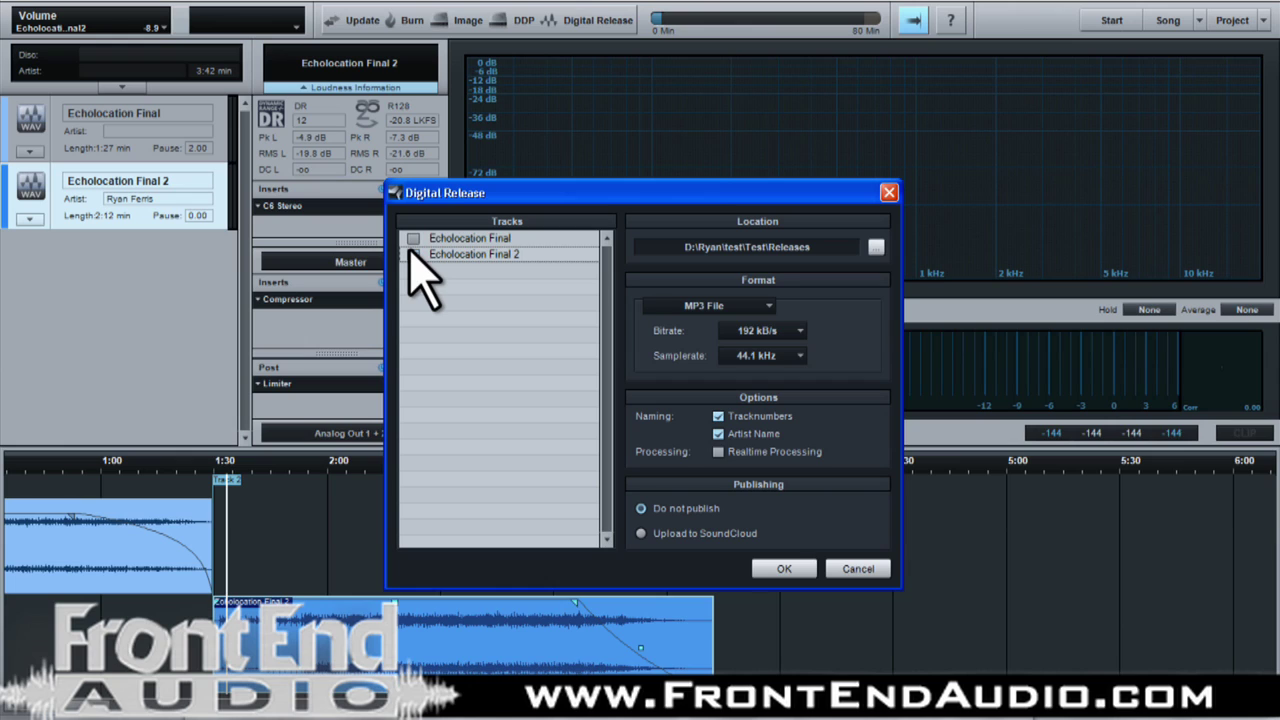
pyautogui.click(413, 255)
pyautogui.click(877, 248)
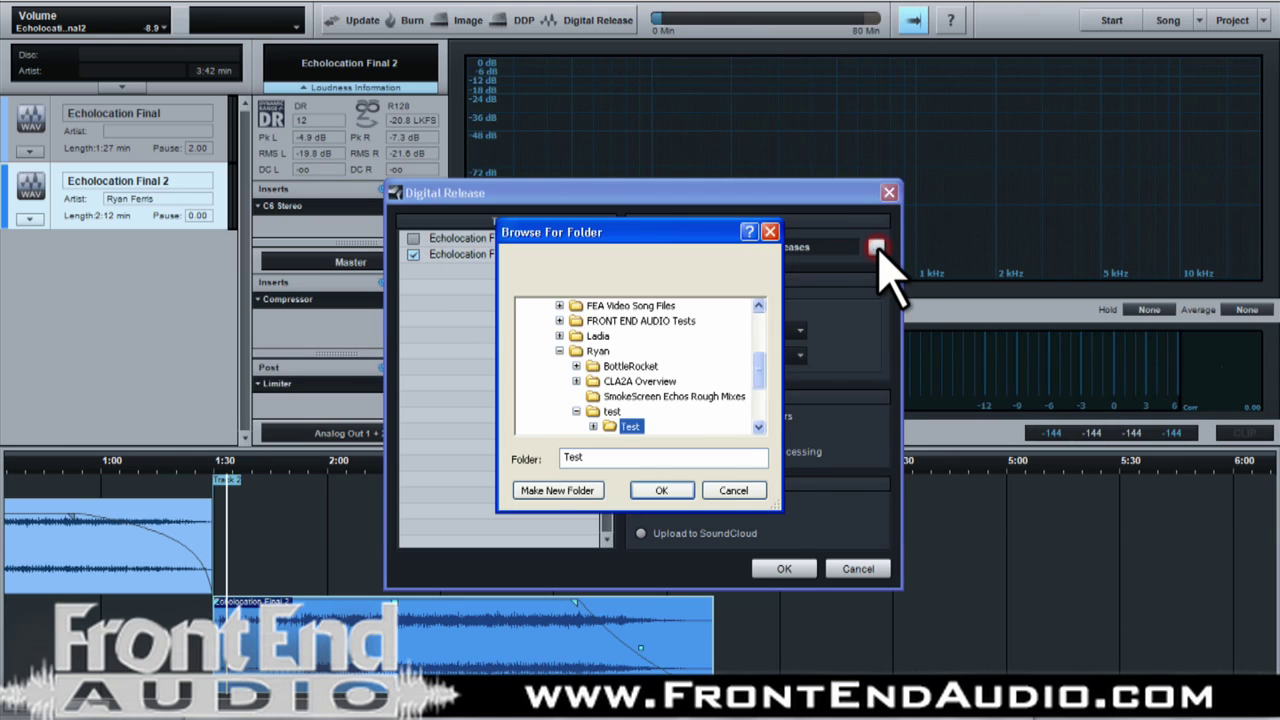
pyautogui.click(730, 492)
# Keep MP3 as the format with a 256 kB/s bitrate and start the export
pyautogui.click(768, 306)
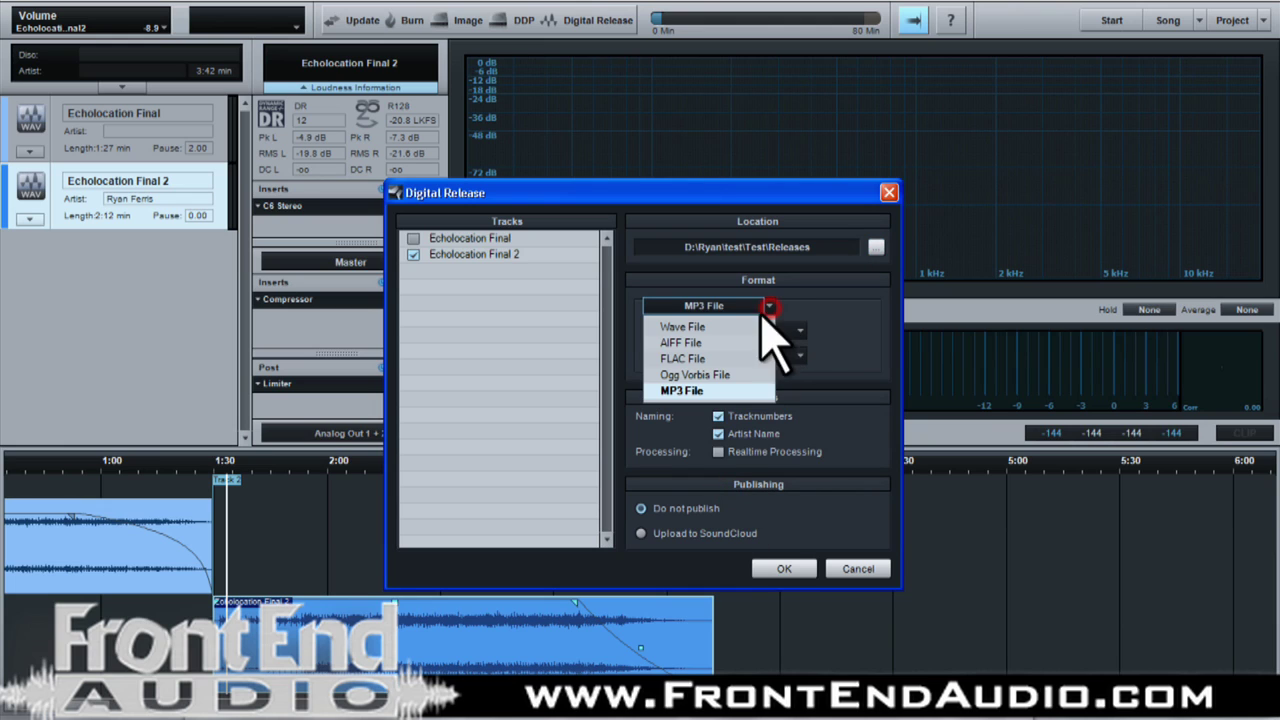
pyautogui.click(716, 390)
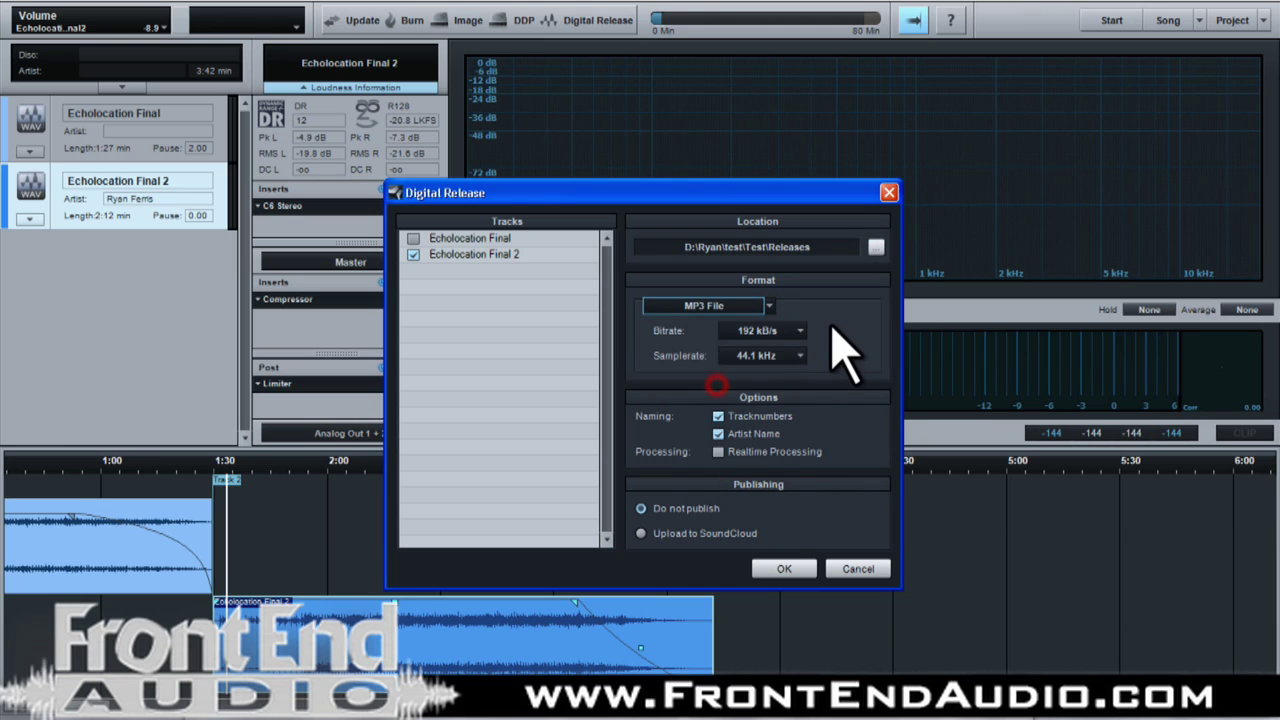
pyautogui.click(800, 331)
pyautogui.click(766, 399)
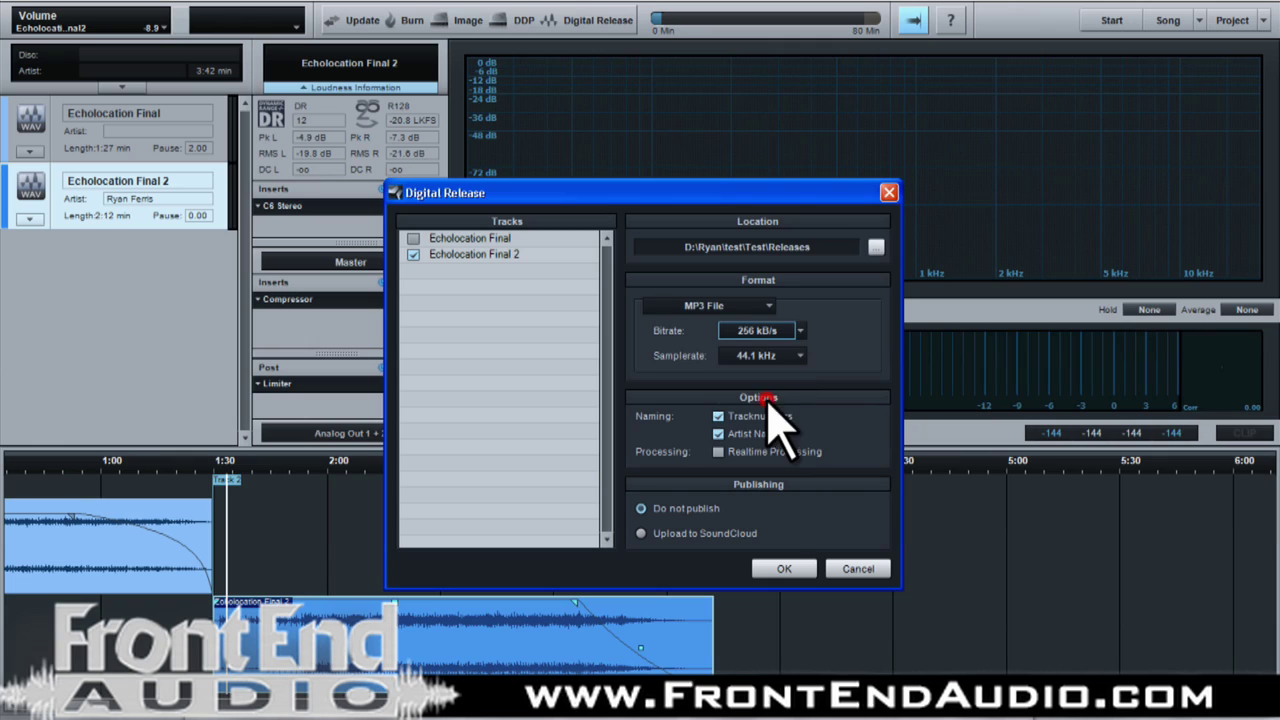
pyautogui.click(784, 569)
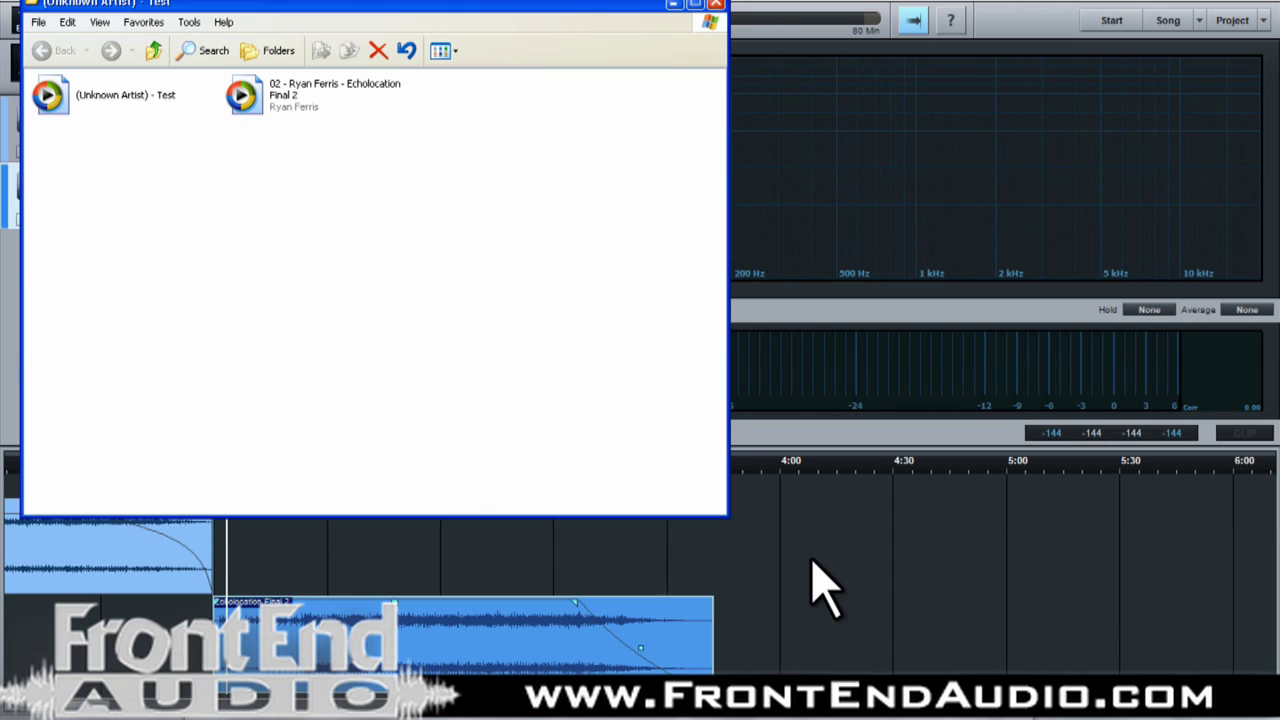
# Check the exported Echolocation Final 2 MP3 in the Test release folder, then close Explorer
pyautogui.click(288, 104)
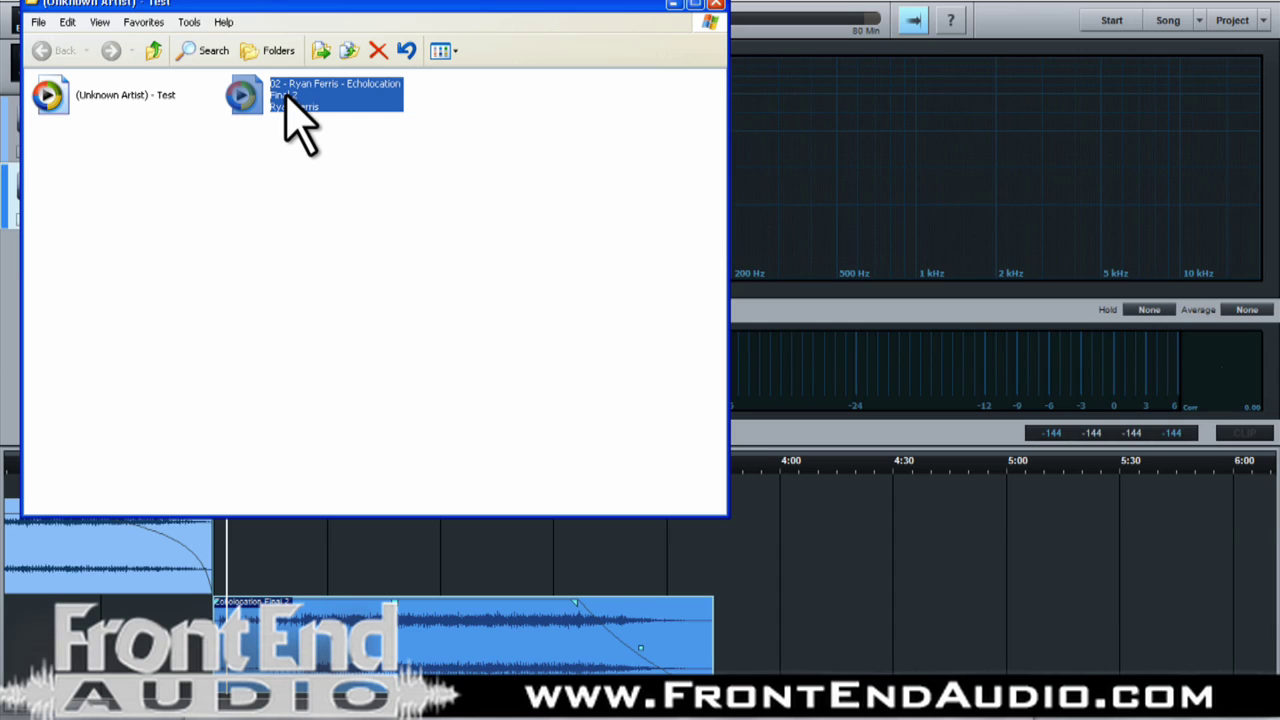
pyautogui.click(717, 4)
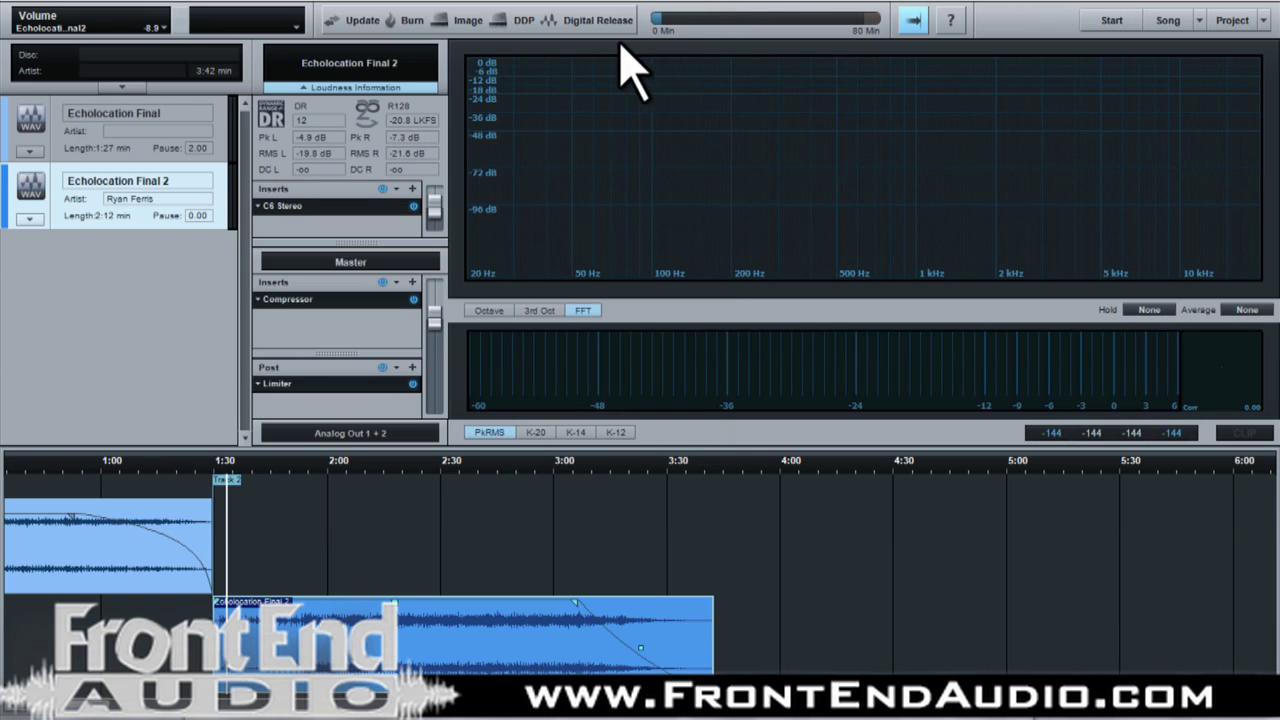